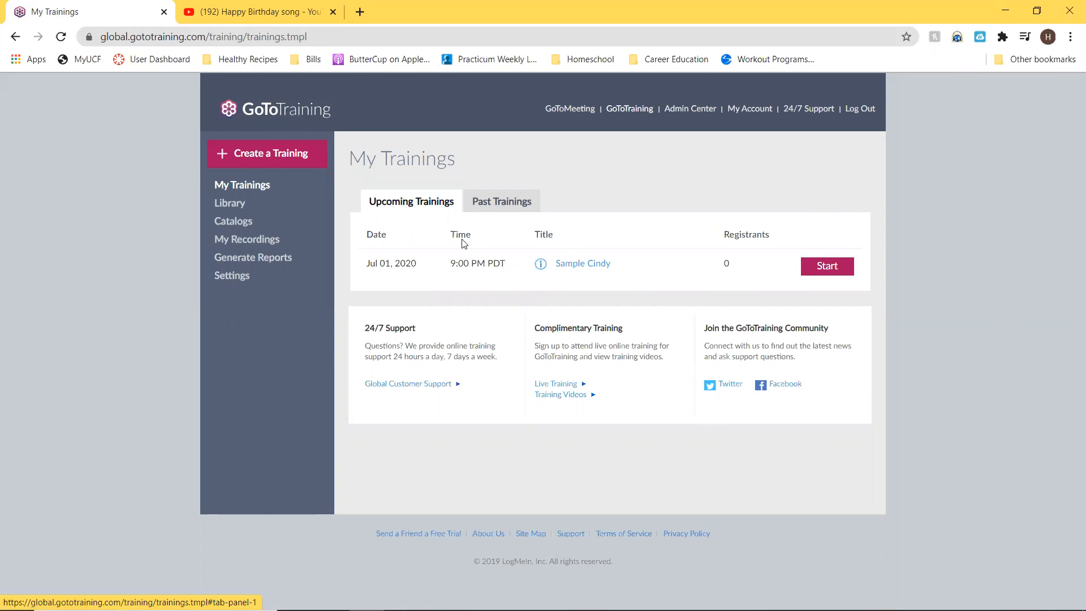
# - Review the past and upcoming trainings, and look through the Library's materials, tests, polls and evaluations
pyautogui.click(503, 209)
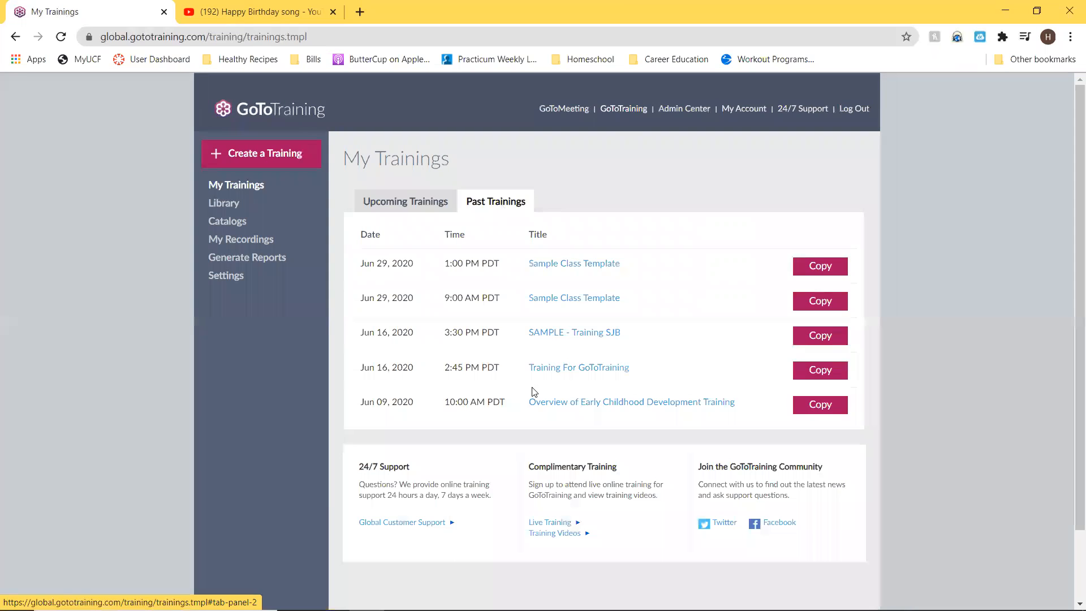
pyautogui.click(403, 206)
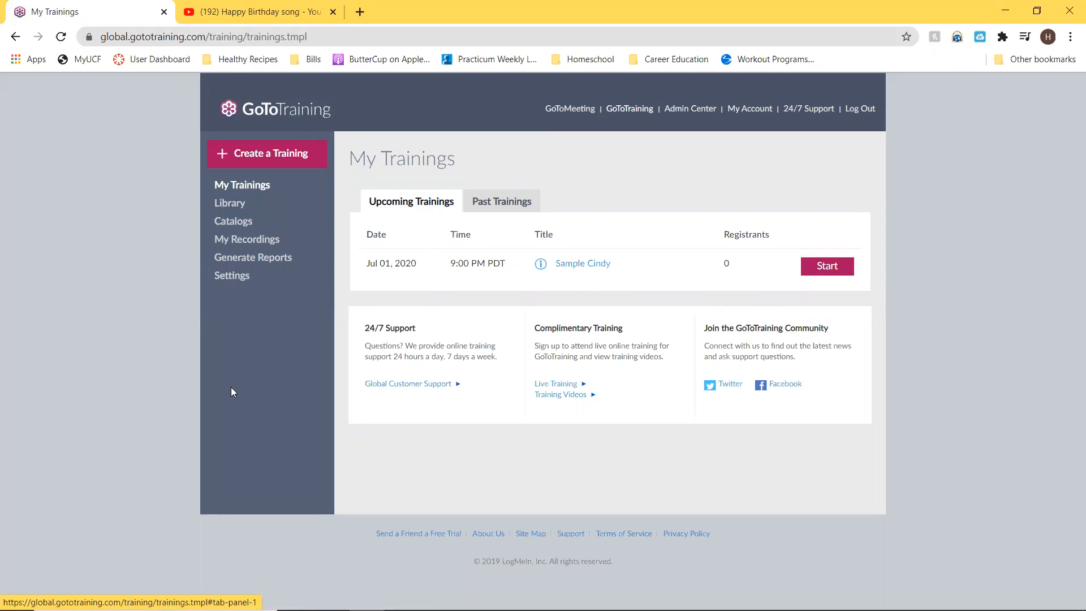
pyautogui.click(225, 209)
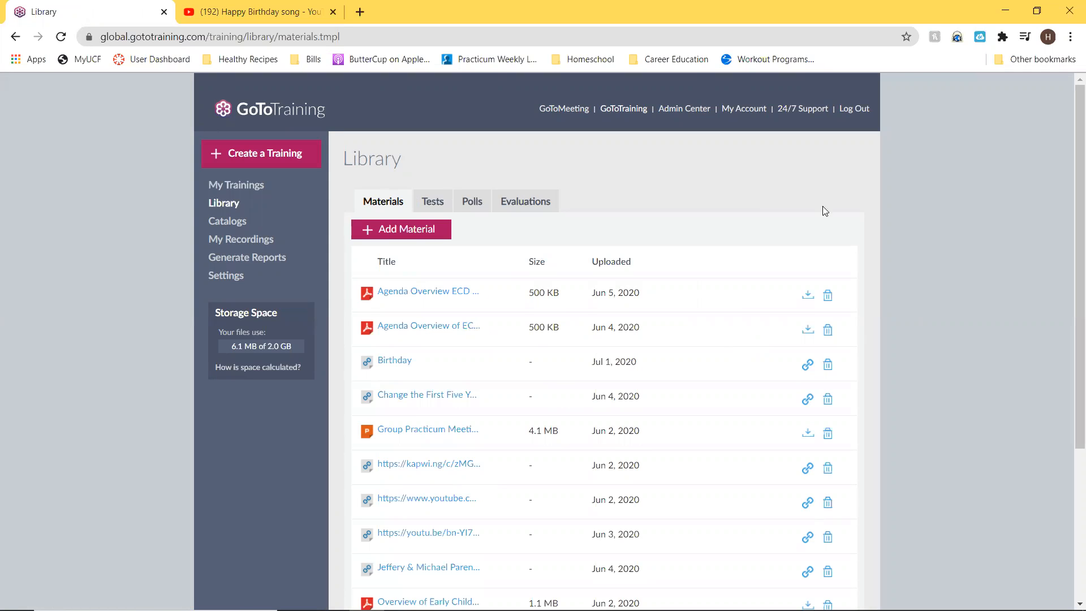
pyautogui.scroll(-3, 568, 339)
pyautogui.scroll(1, 481, 226)
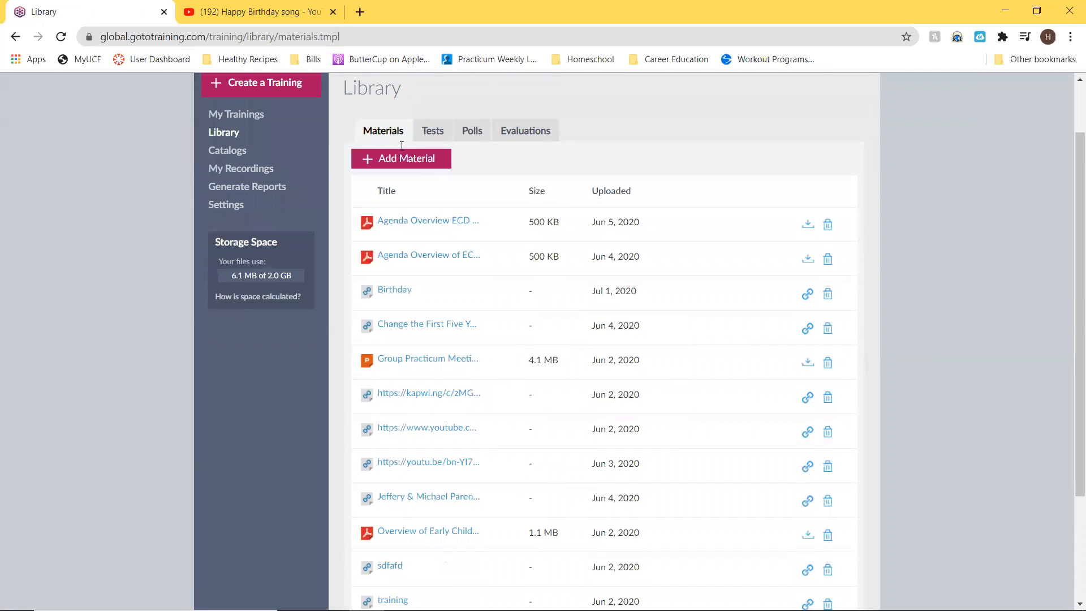
pyautogui.click(440, 129)
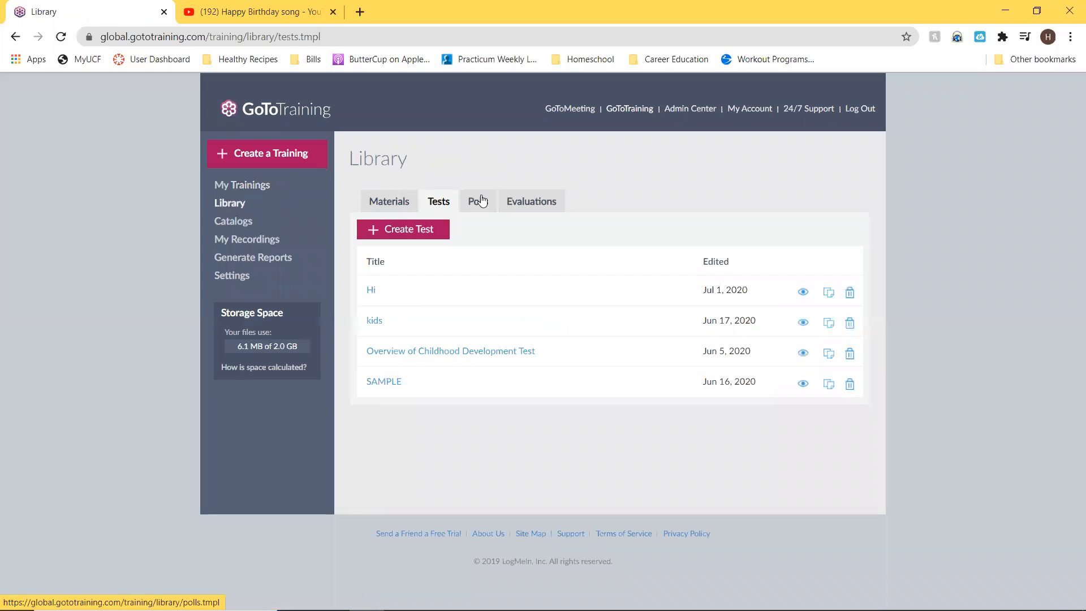
pyautogui.click(482, 202)
pyautogui.click(542, 203)
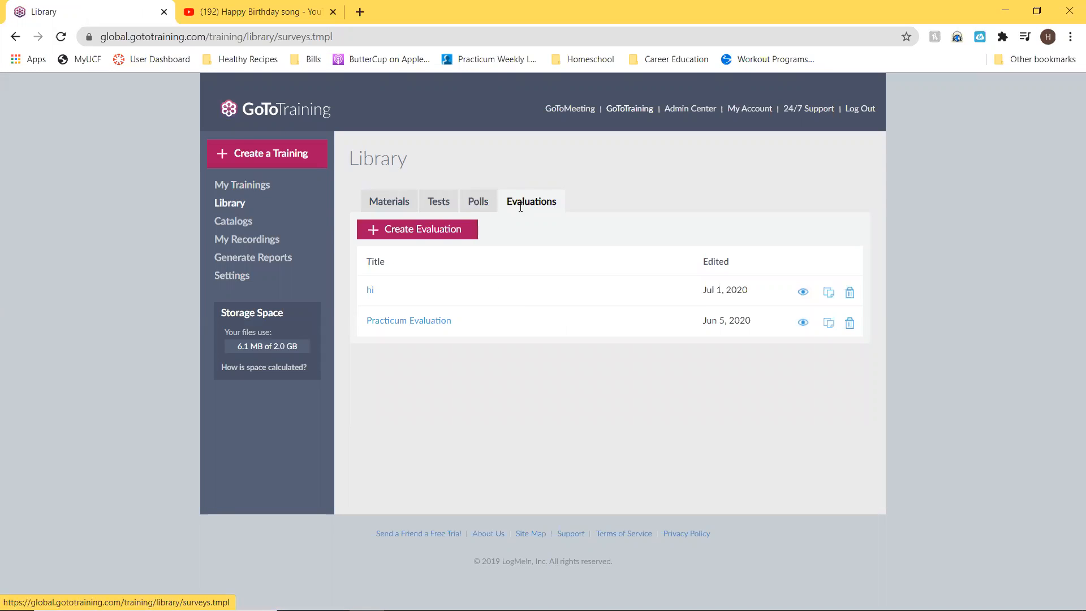
# - Look over the Catalogs, My Recordings and Generate Reports pages
pyautogui.click(242, 225)
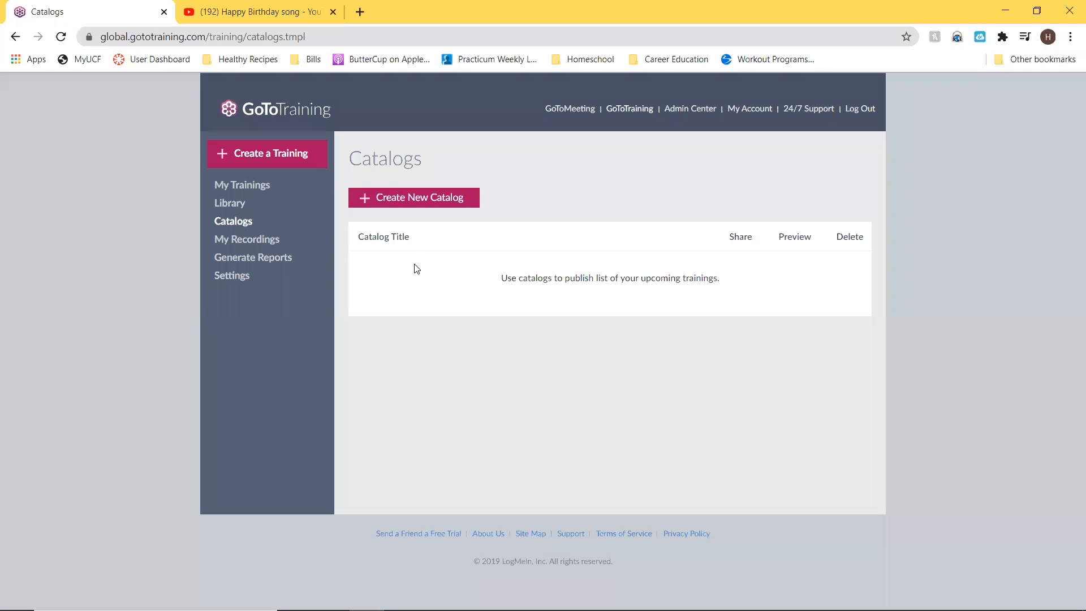
pyautogui.click(249, 240)
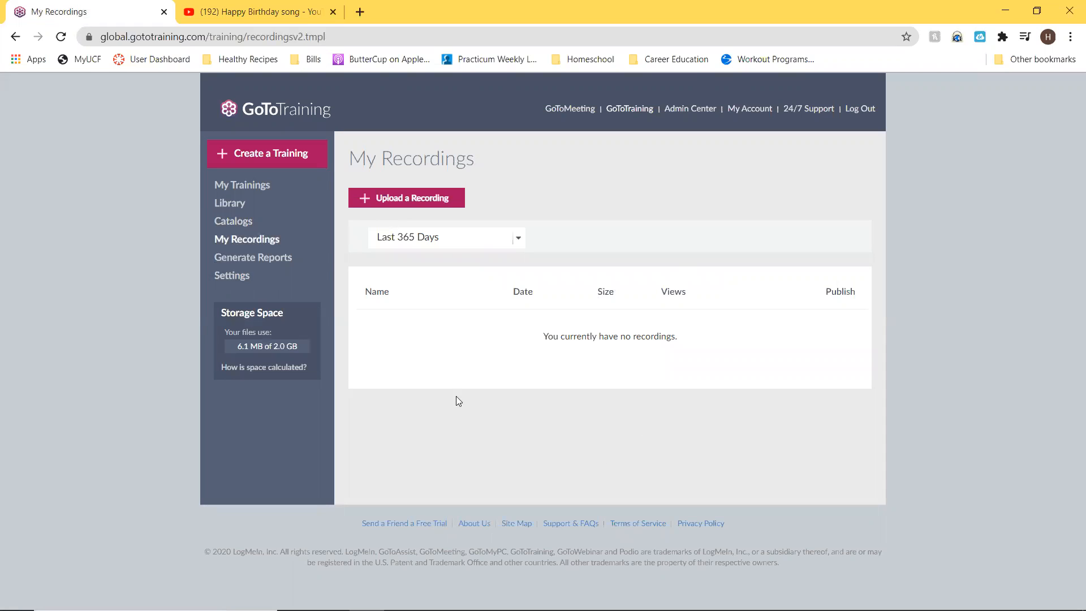
pyautogui.click(262, 262)
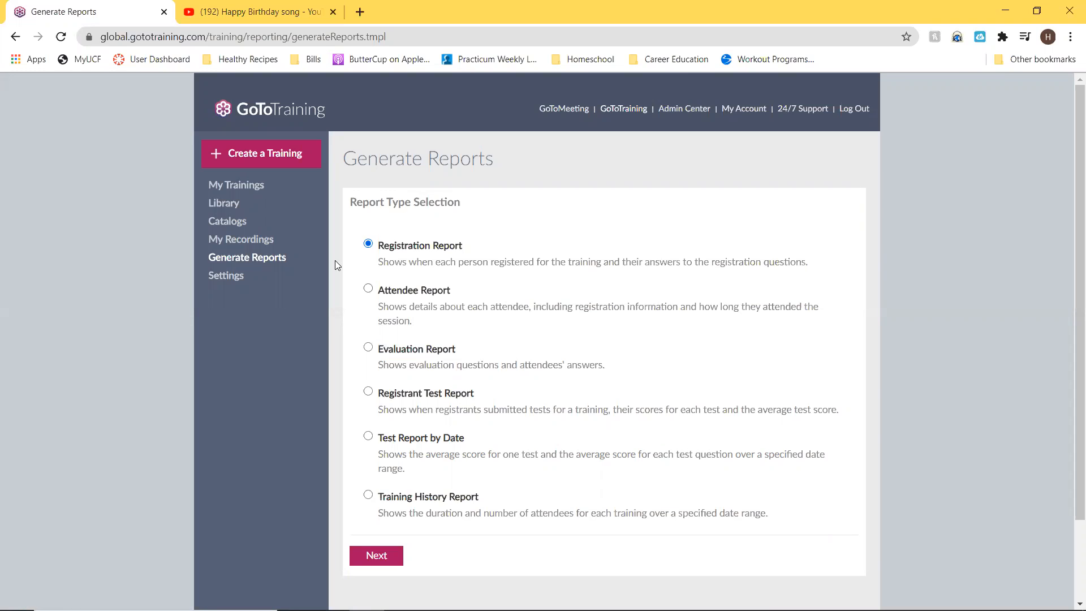
# - Review the Audio, Instant join and Recording options in the account settings
pyautogui.click(228, 275)
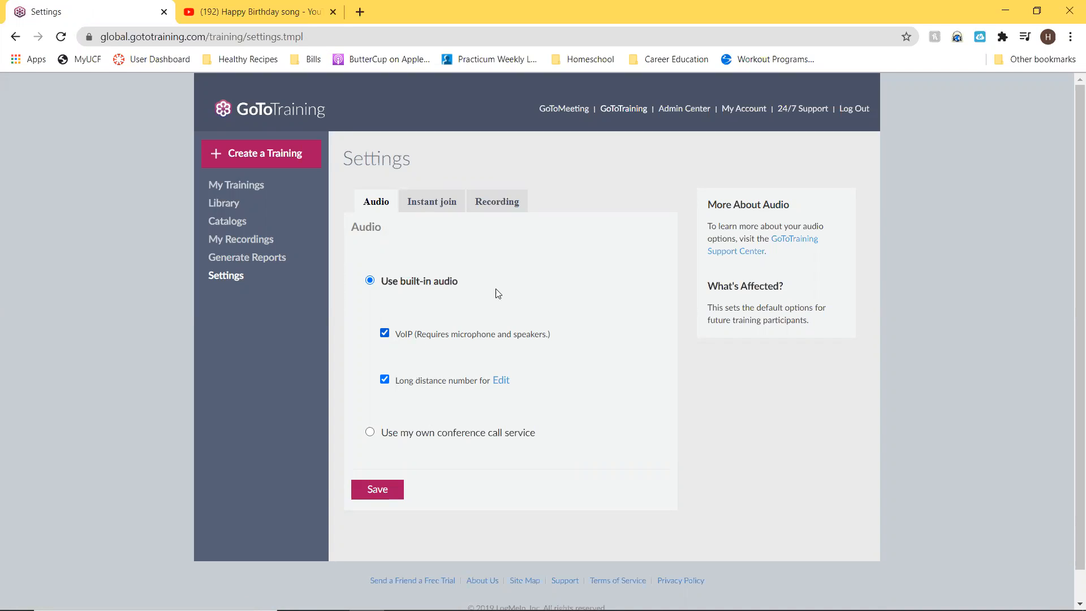
pyautogui.click(424, 205)
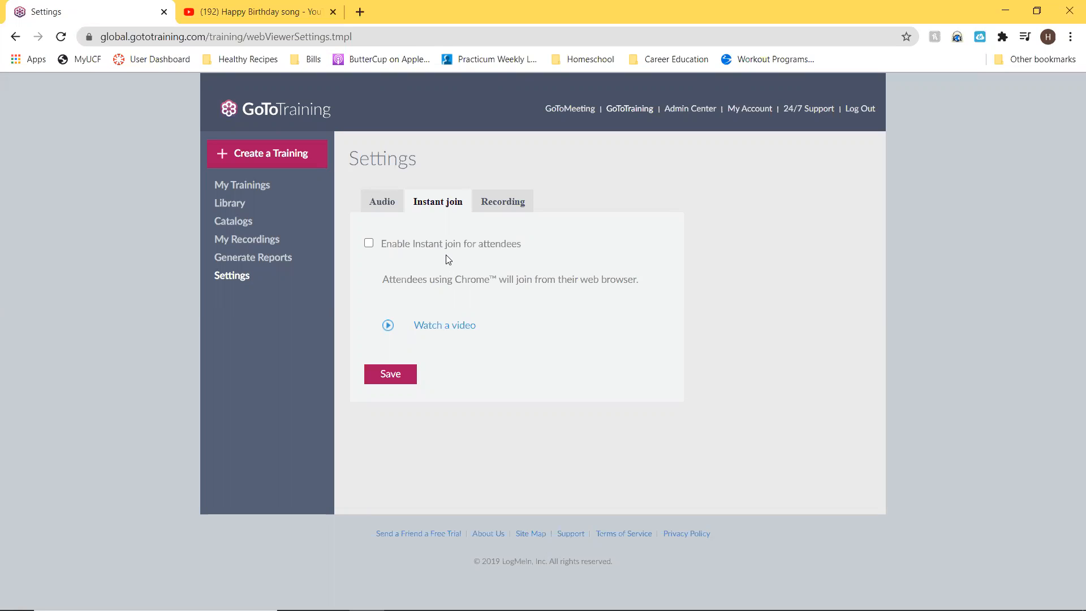
pyautogui.click(496, 200)
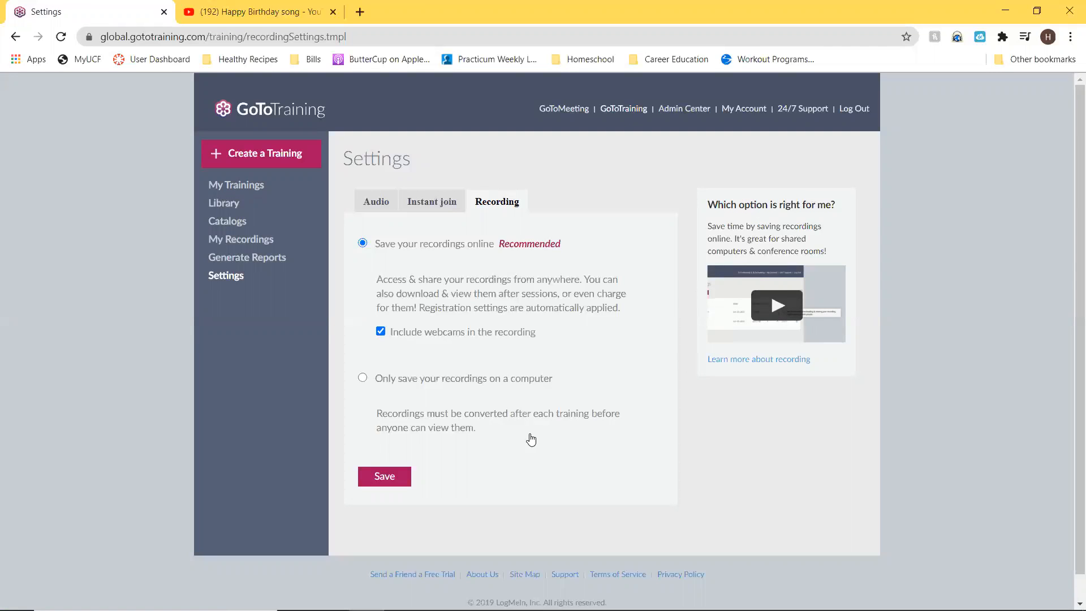
# - Revisit the reports, recordings, catalogs and library pages, and return to My Trainings
pyautogui.click(260, 258)
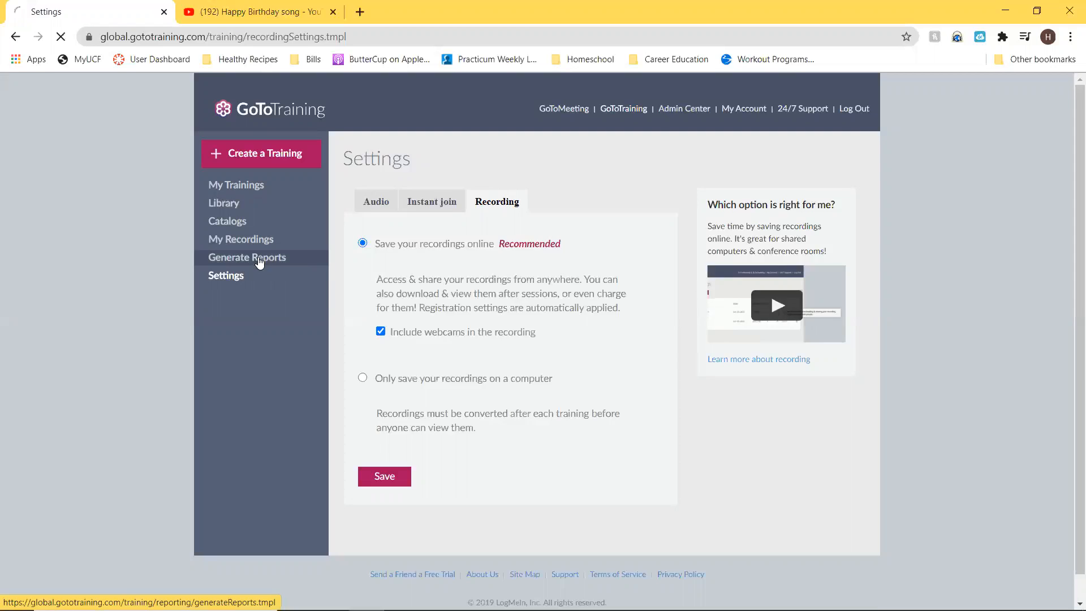
pyautogui.click(266, 239)
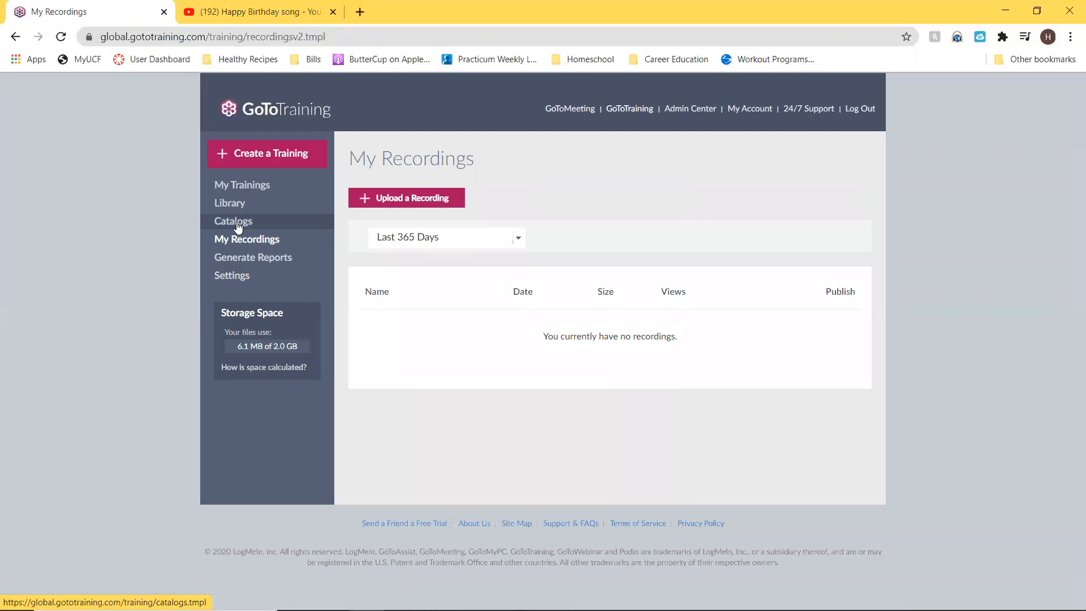
pyautogui.click(237, 224)
pyautogui.click(242, 204)
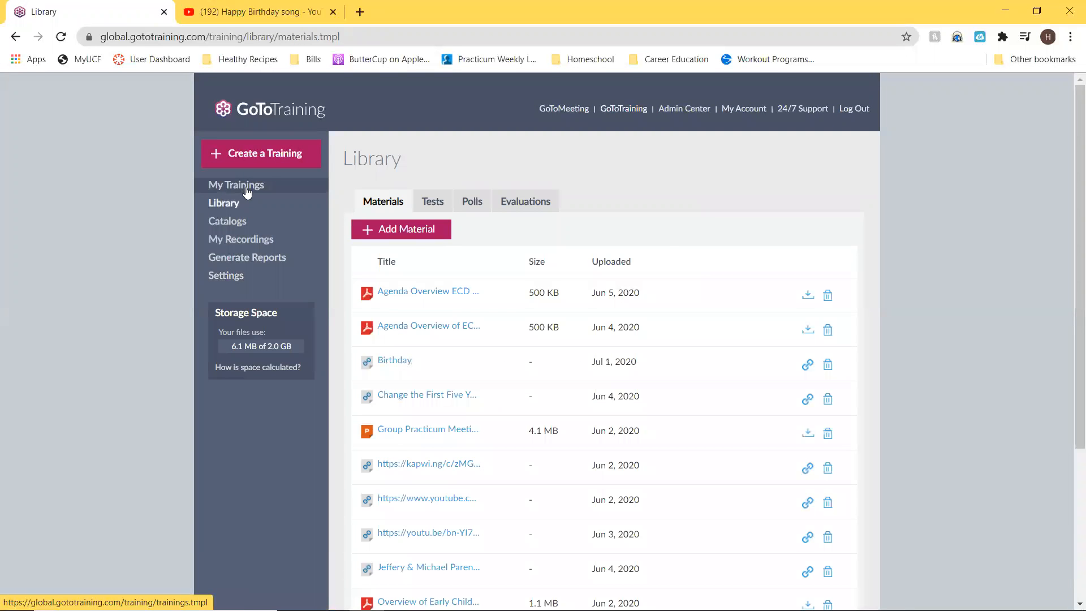
pyautogui.click(246, 186)
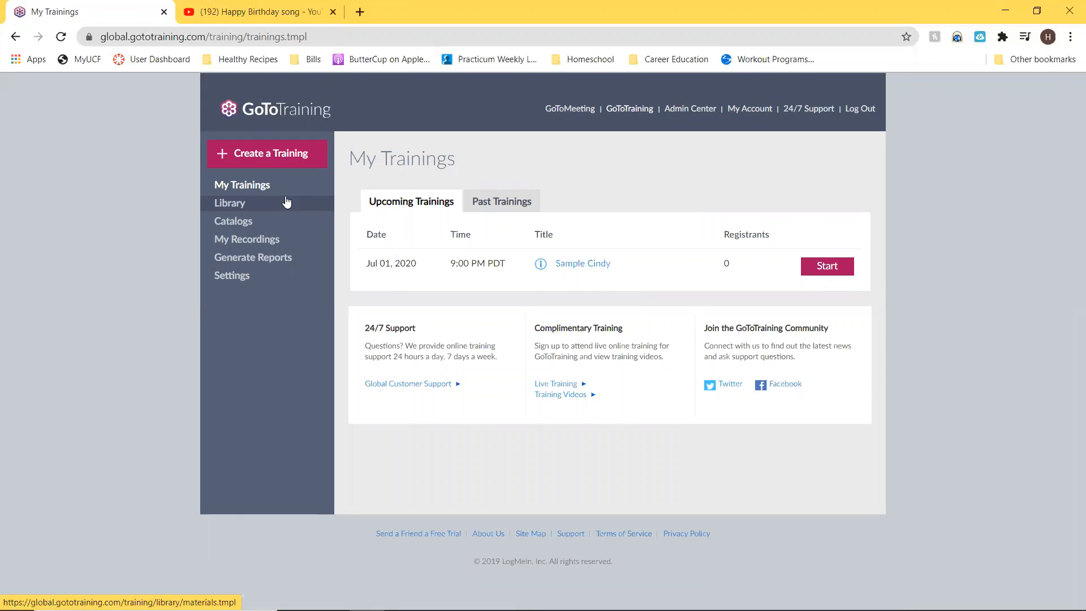
# - Create a new training, giving it the organizer's name followed by "Training" as title and "Hi" as description
pyautogui.click(283, 153)
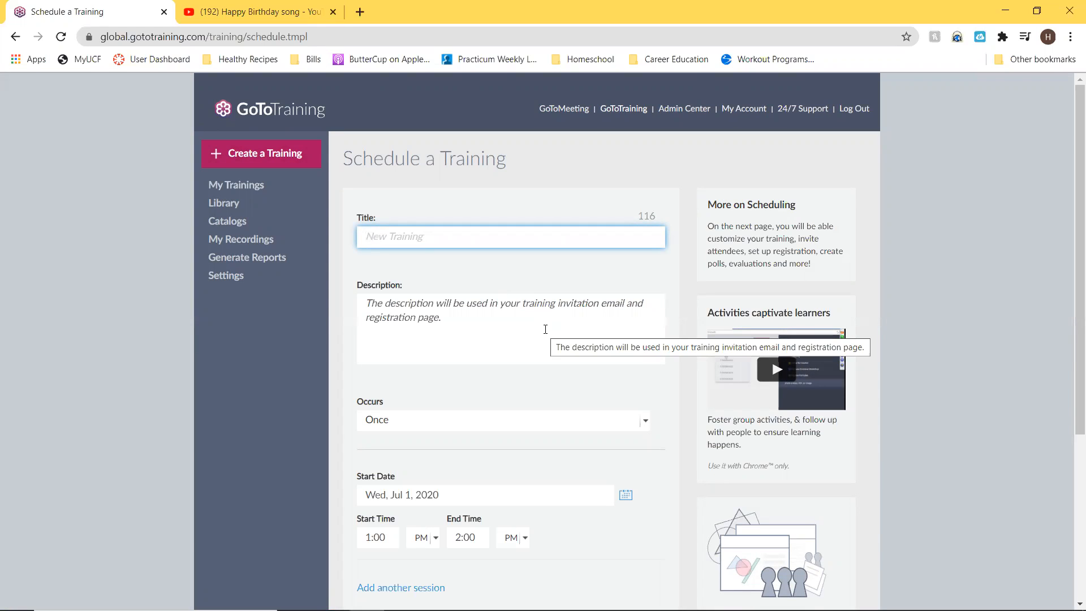
pyautogui.press('BackSpace')
pyautogui.write('Hanmi')
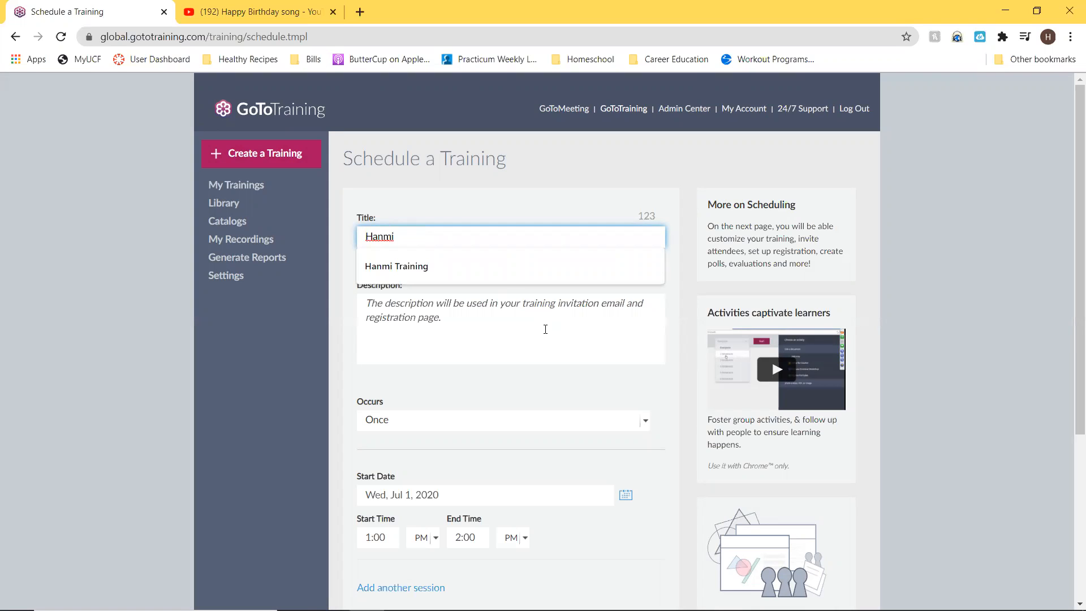
pyautogui.press('Down')
pyautogui.press('Return')
pyautogui.click(500, 306)
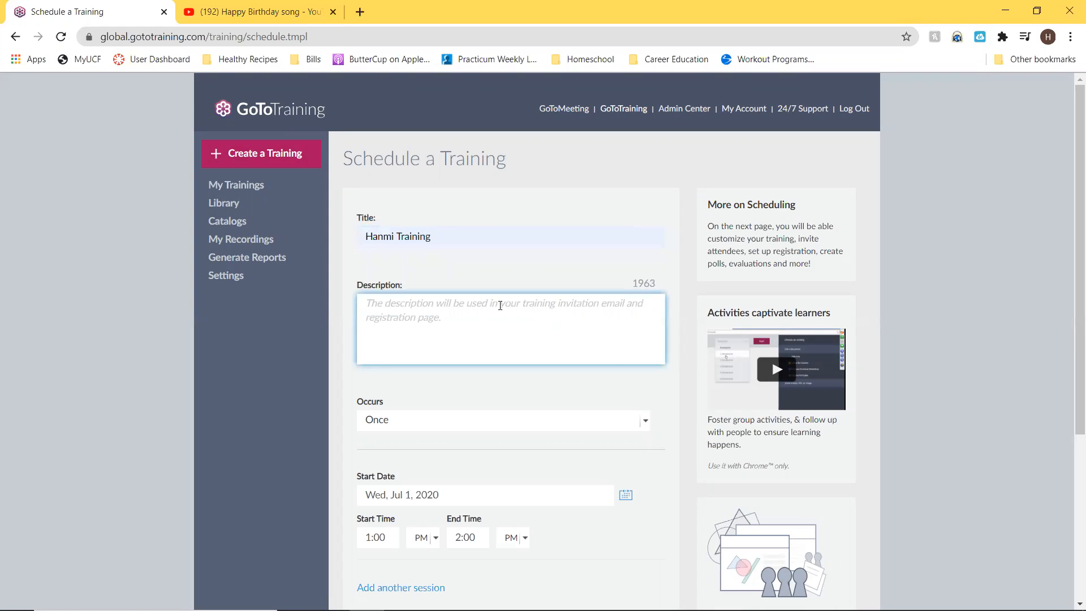
pyautogui.write('Hi')
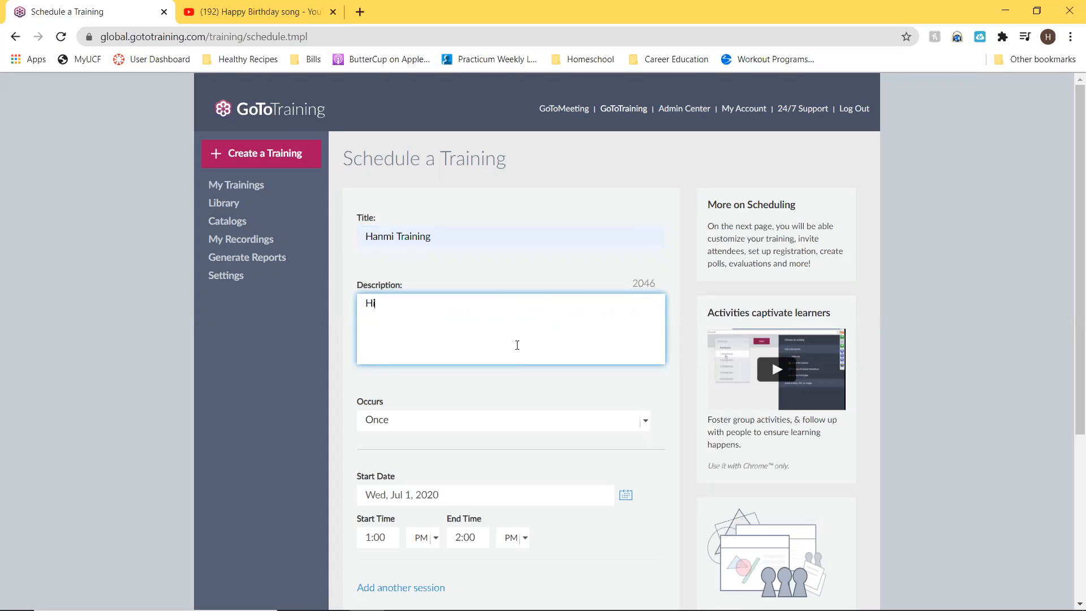
# - Review the scheduling fields and add another session to the training
pyautogui.scroll(-3, 540, 410)
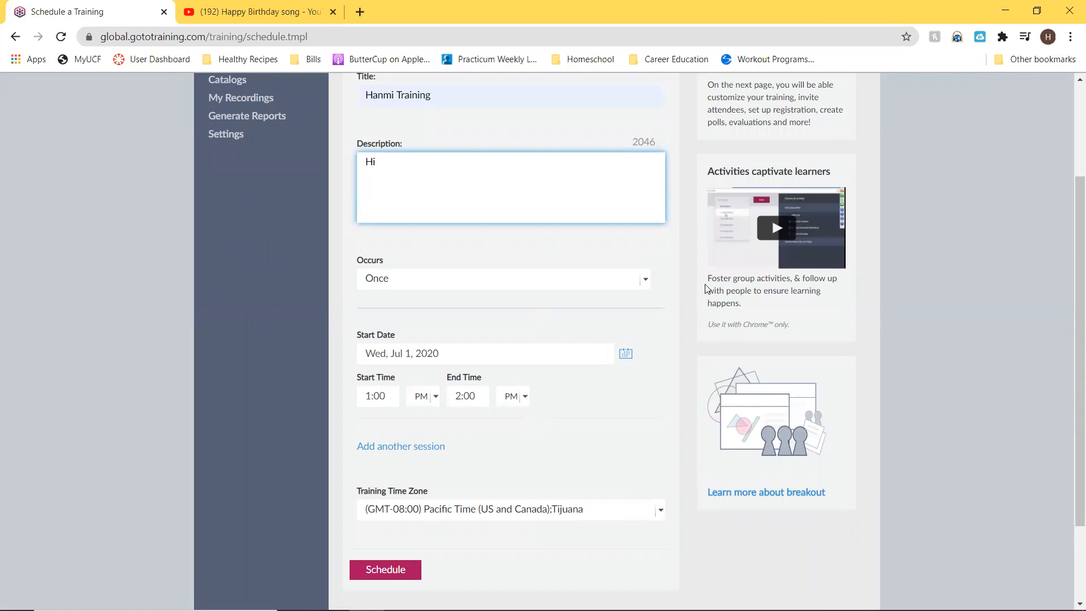
pyautogui.scroll(3, 710, 290)
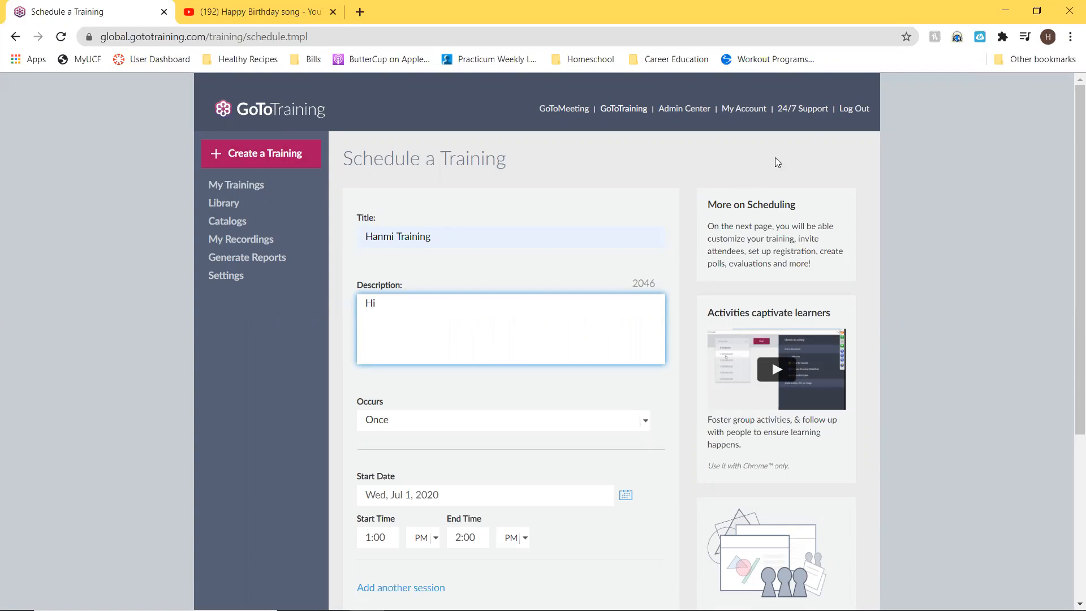
pyautogui.scroll(-1, 765, 199)
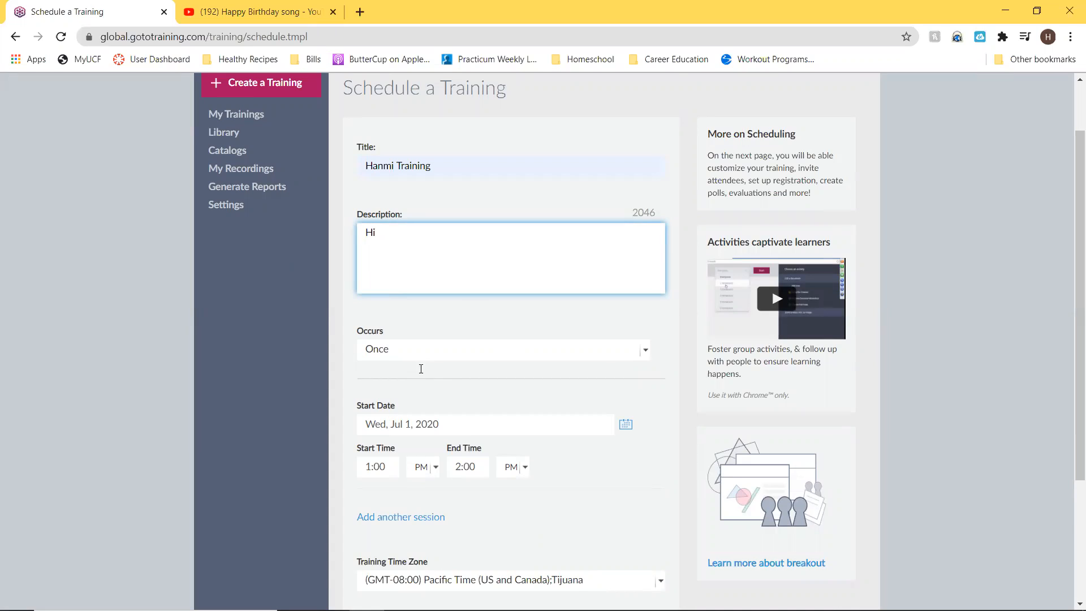
pyautogui.scroll(-1, 430, 339)
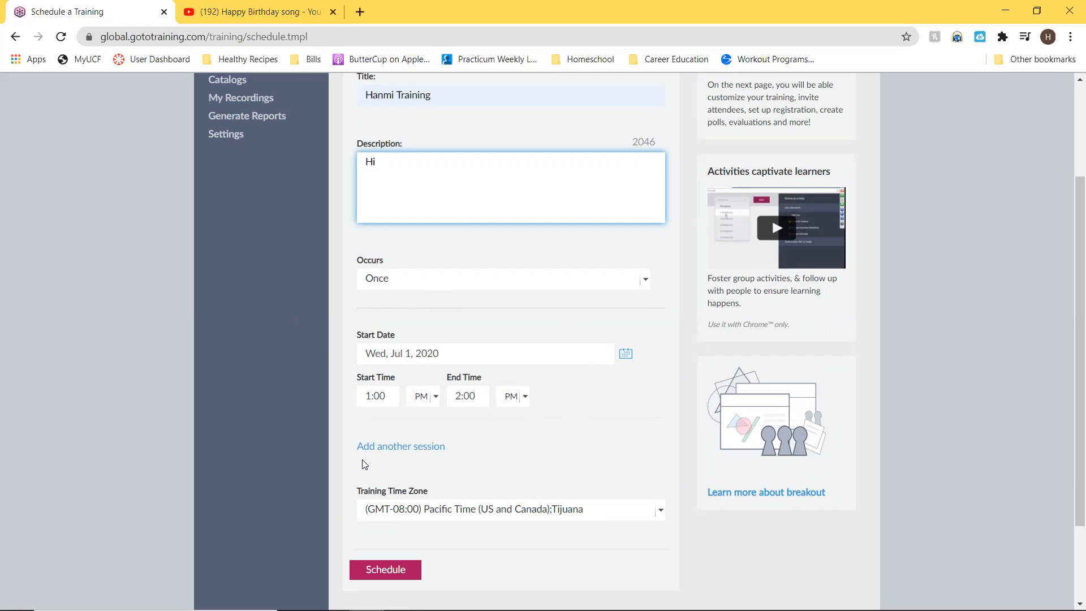
pyautogui.click(400, 446)
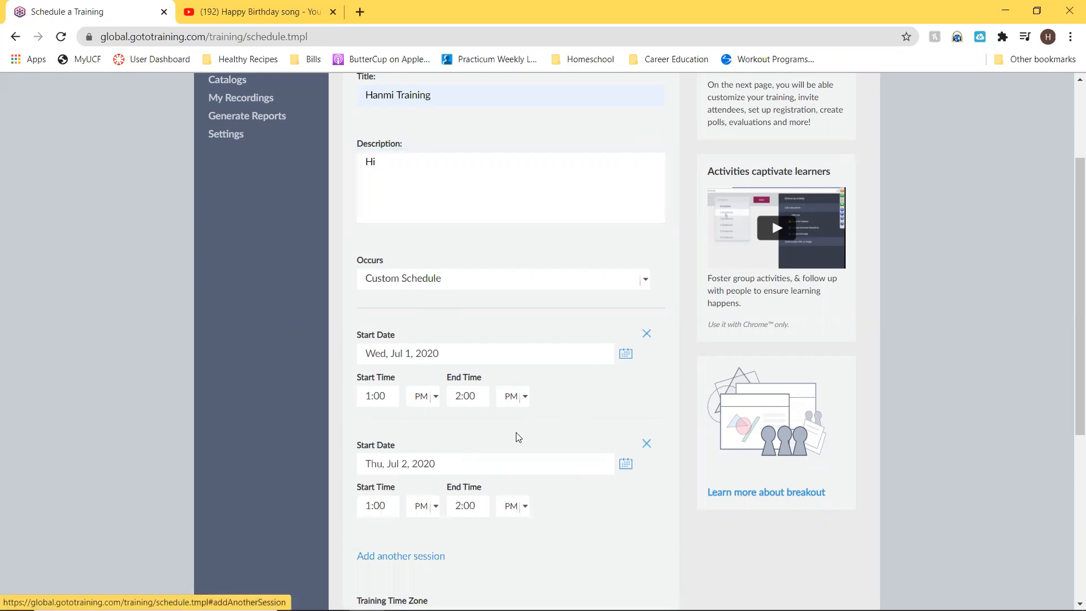
# - Set the training time zone to (GMT-05:00) Eastern Time (US and Canada)
pyautogui.scroll(-2, 525, 433)
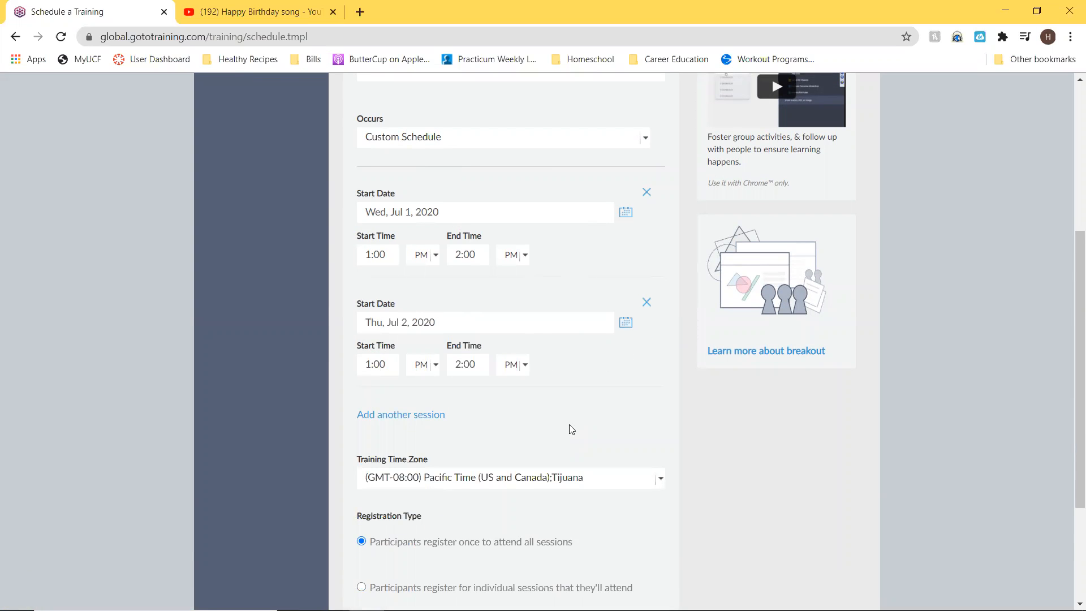
pyautogui.scroll(-1, 571, 430)
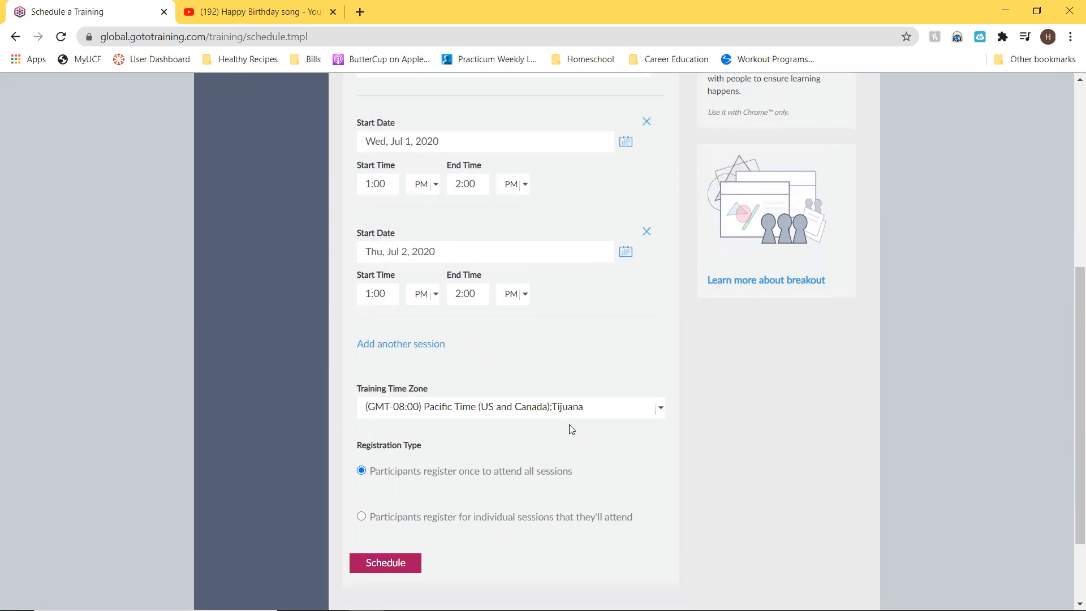
pyautogui.click(511, 415)
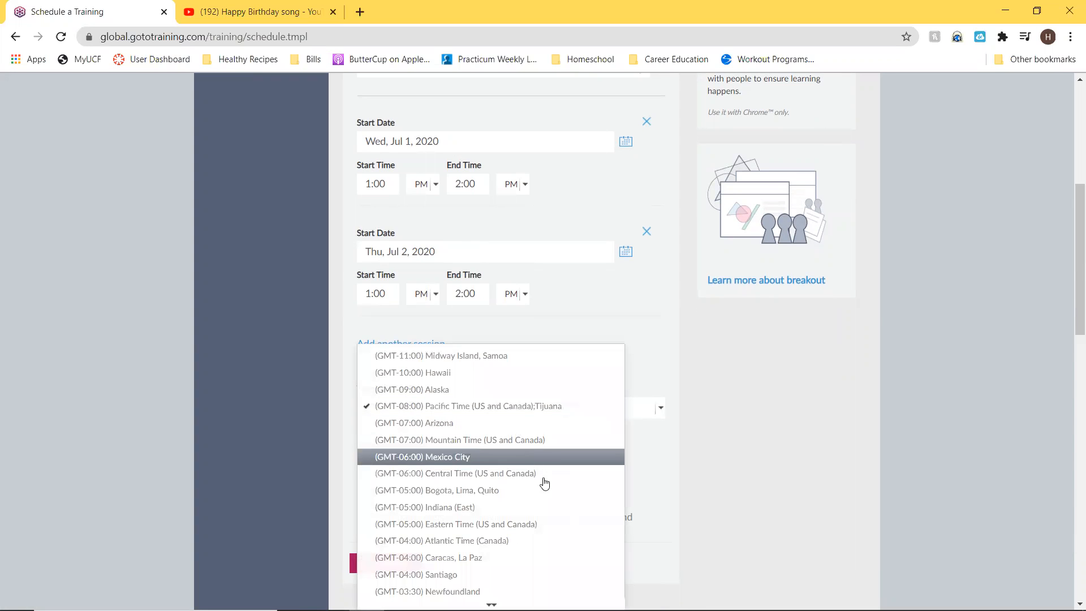
pyautogui.click(537, 527)
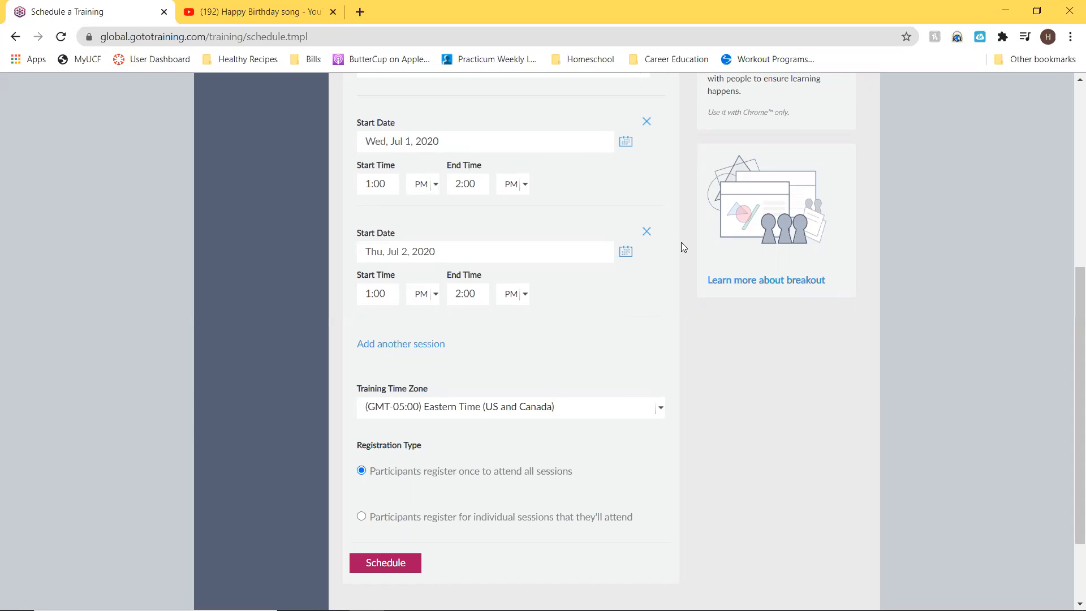
# - Remove the second session, dated Thu, Jul 2, 2020, and set the training to occur once
pyautogui.scroll(3, 681, 242)
pyautogui.scroll(2, 437, 178)
pyautogui.scroll(-2, 437, 176)
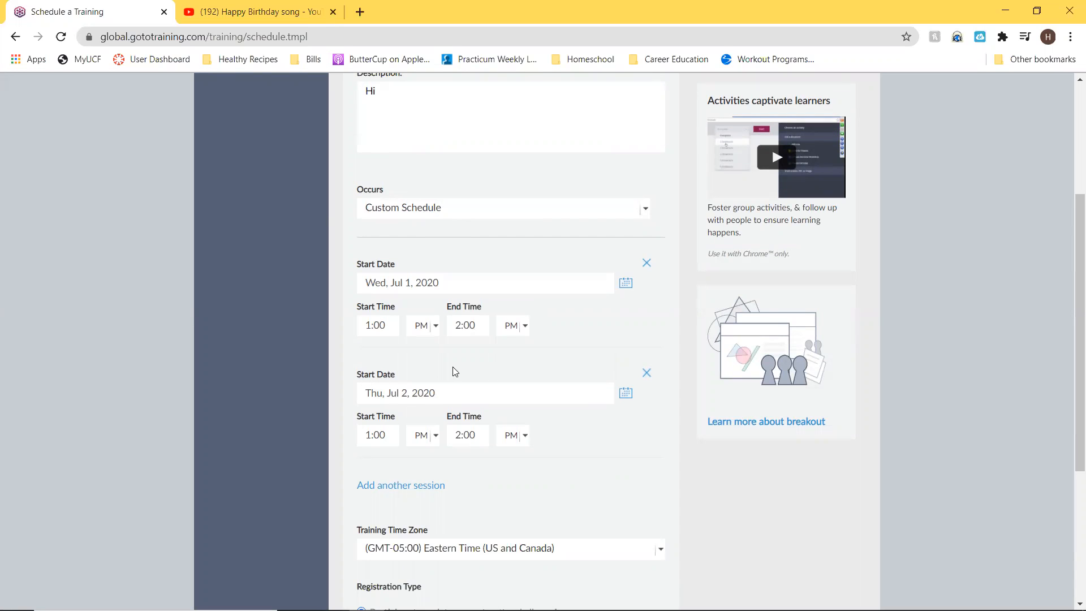
pyautogui.click(646, 376)
pyautogui.click(645, 207)
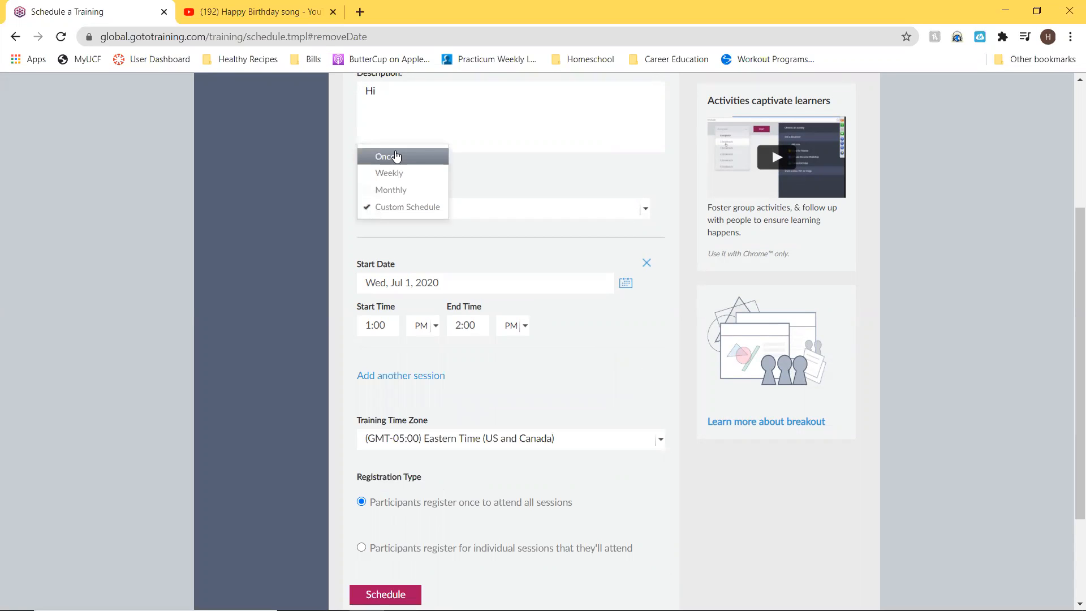
pyautogui.click(395, 156)
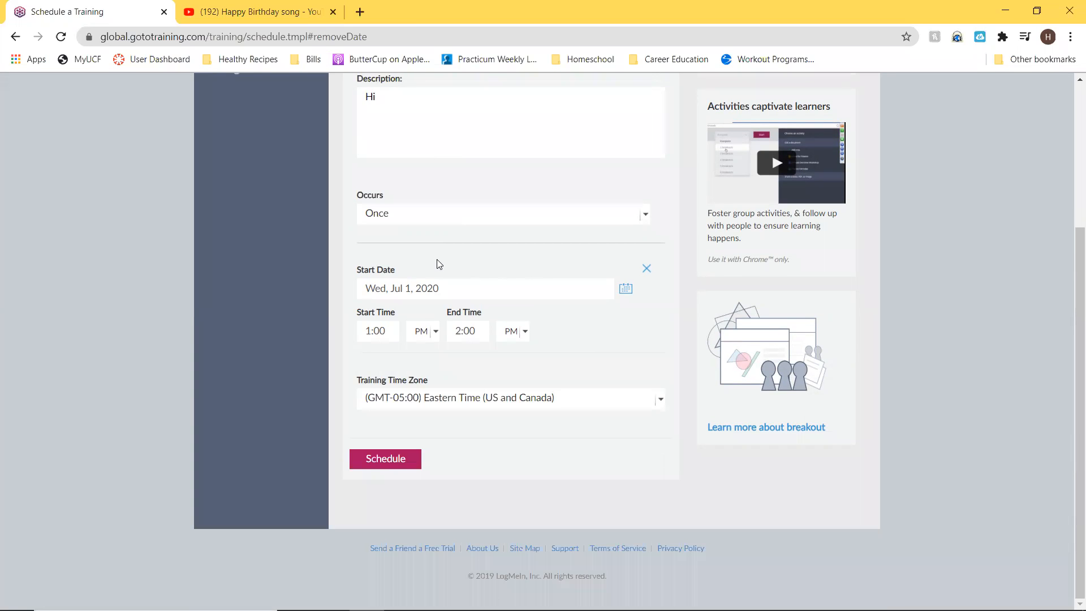
# - Set the training to occur weekly
pyautogui.click(459, 216)
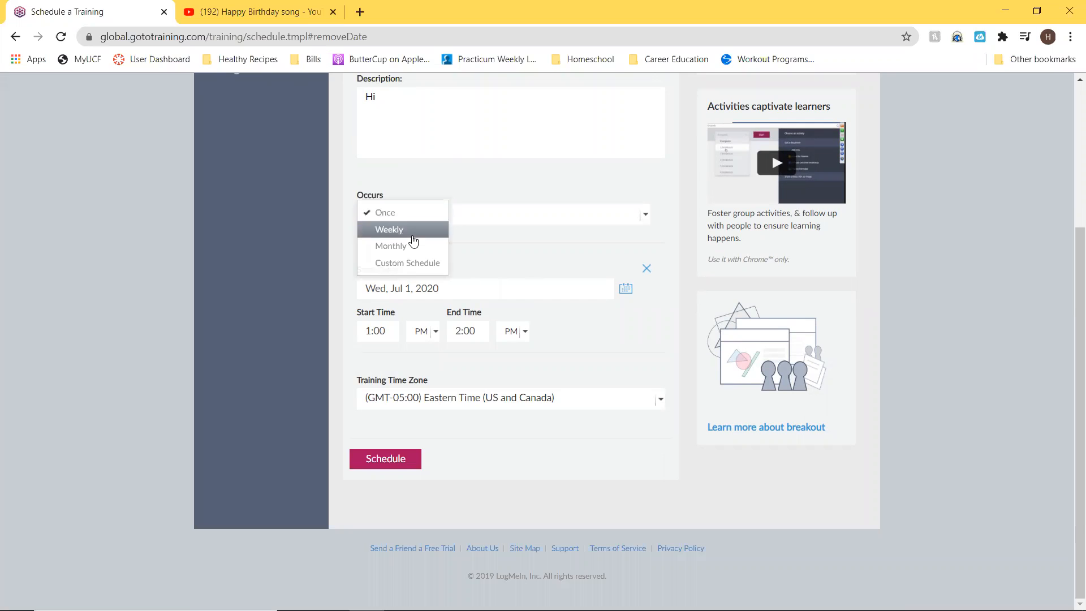
pyautogui.click(413, 236)
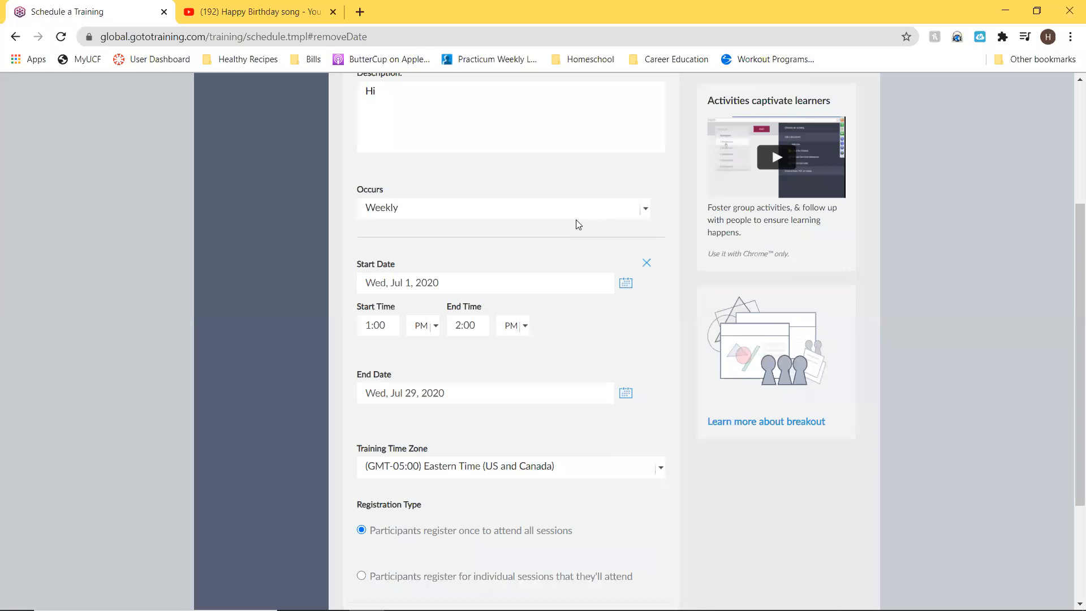
# - Look at the start date calendar of the weekly training without picking a date
pyautogui.click(625, 282)
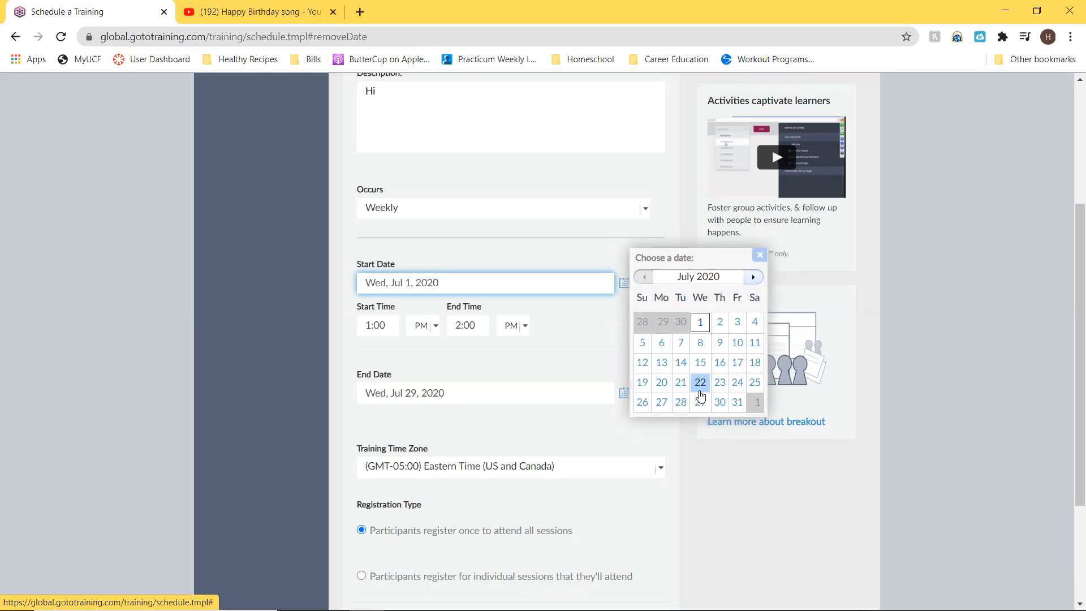
pyautogui.click(534, 356)
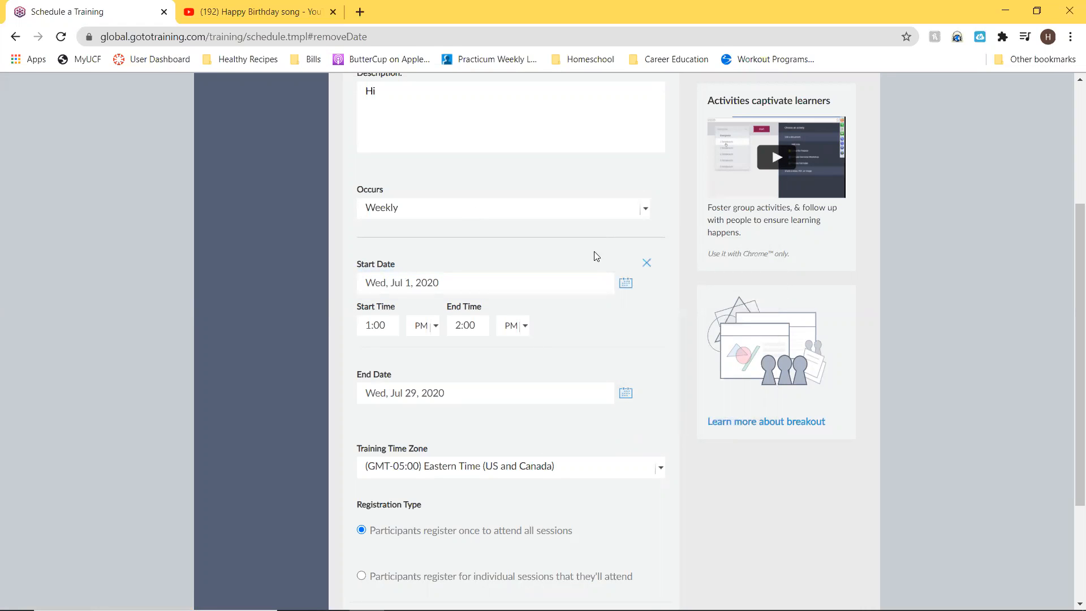
pyautogui.click(626, 284)
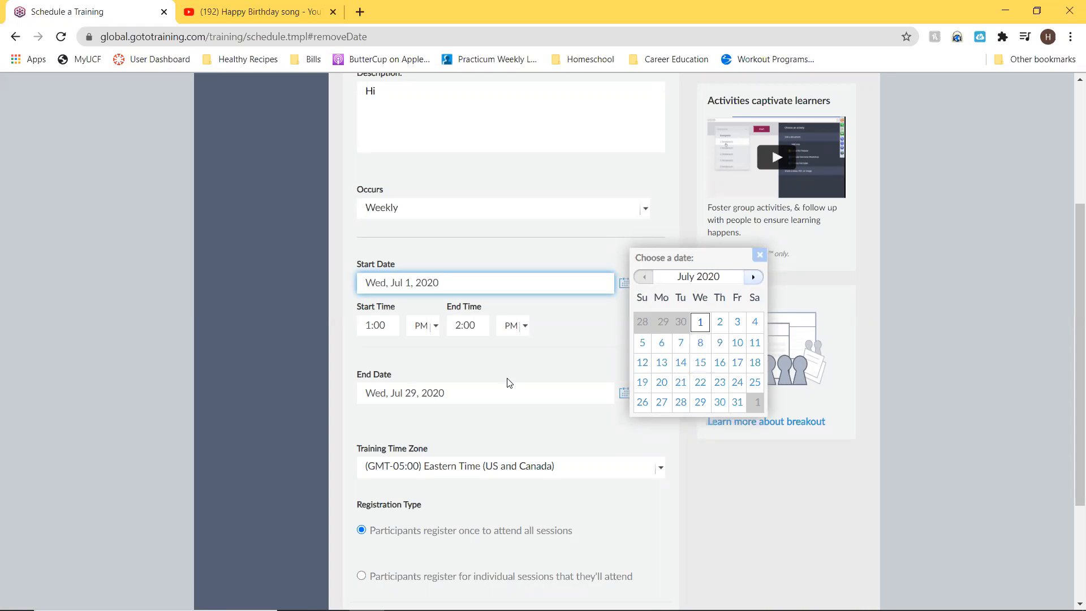
pyautogui.click(531, 362)
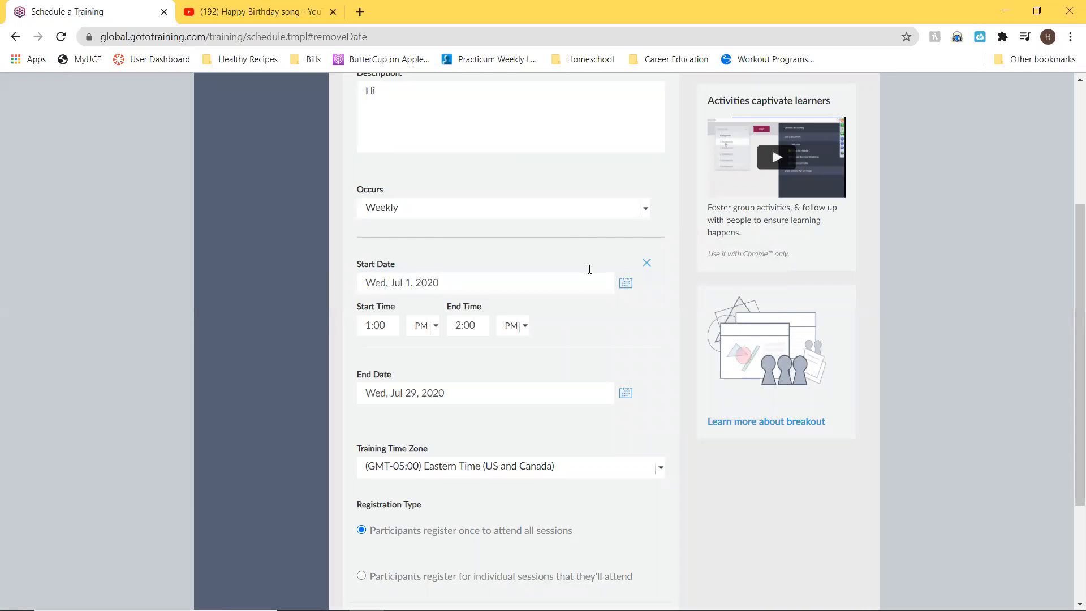
# - Set the training to occur monthly with a start date of Fri, Jul 31, 2020
pyautogui.click(412, 214)
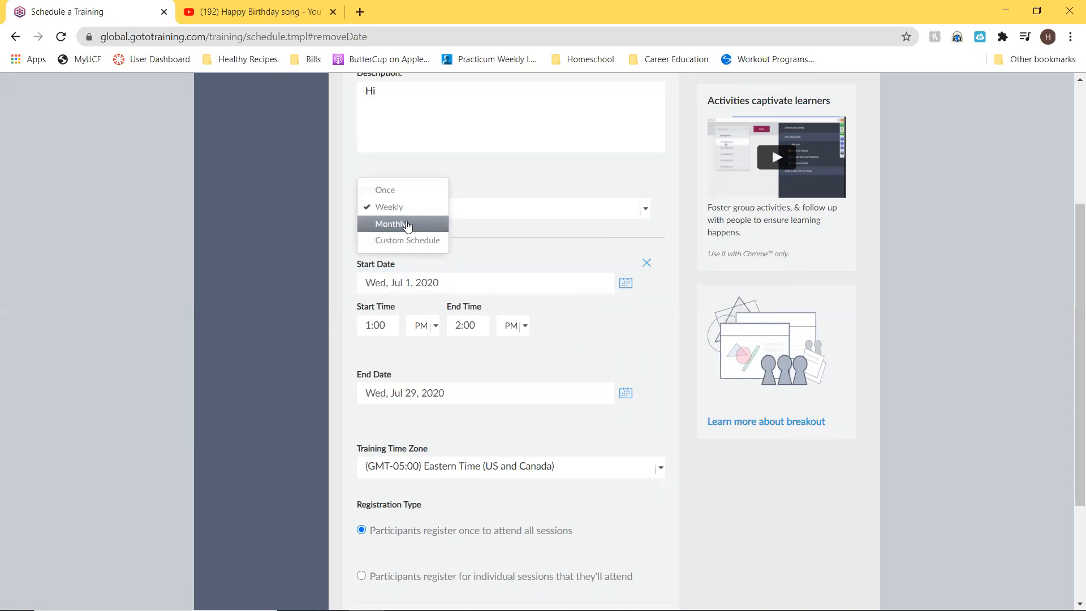
pyautogui.click(411, 226)
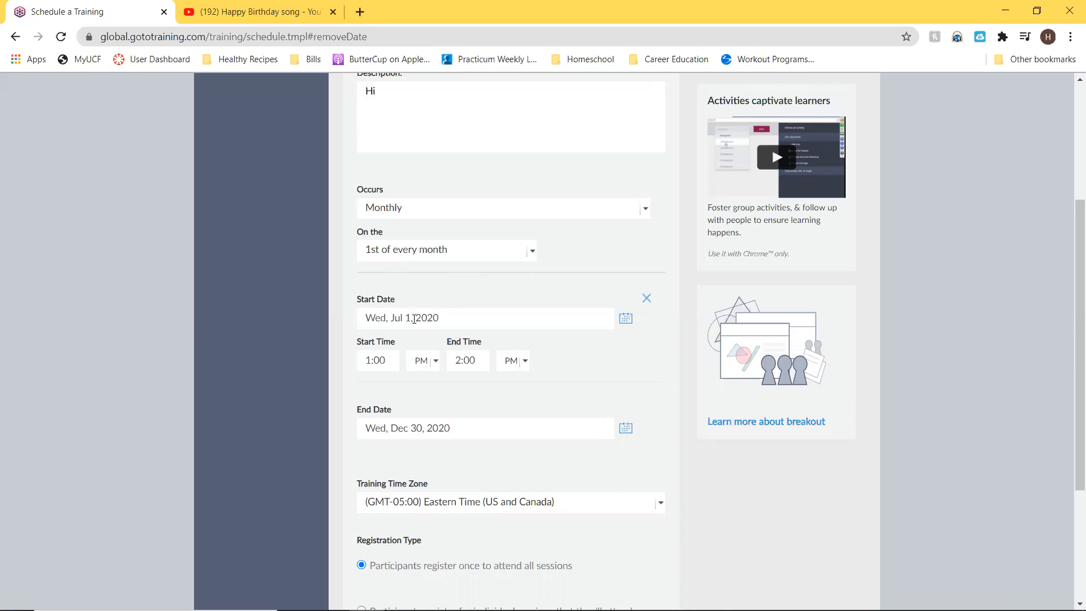
pyautogui.click(626, 318)
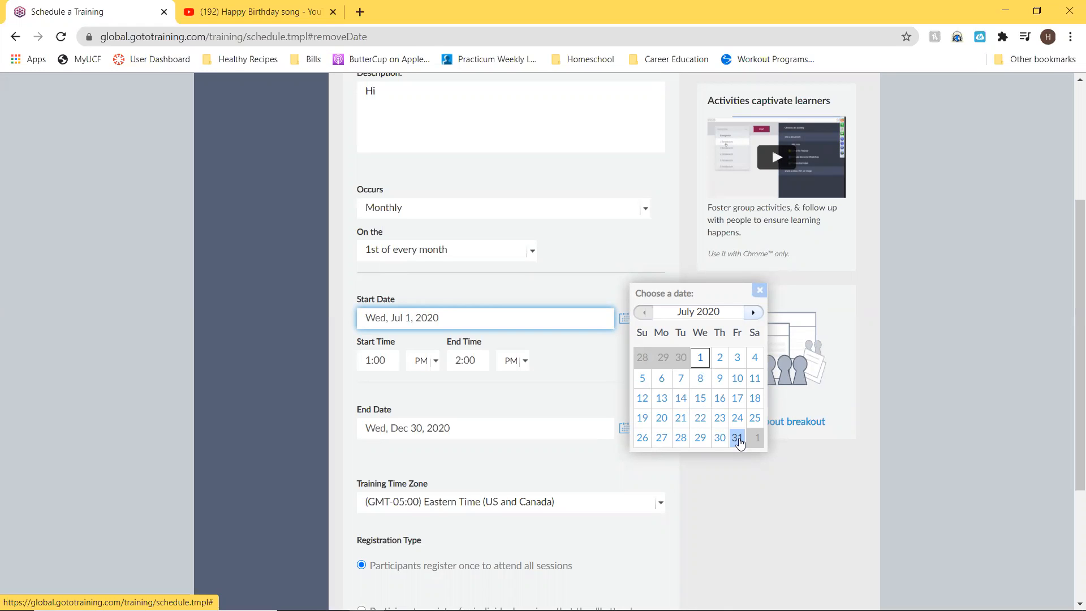
pyautogui.click(737, 438)
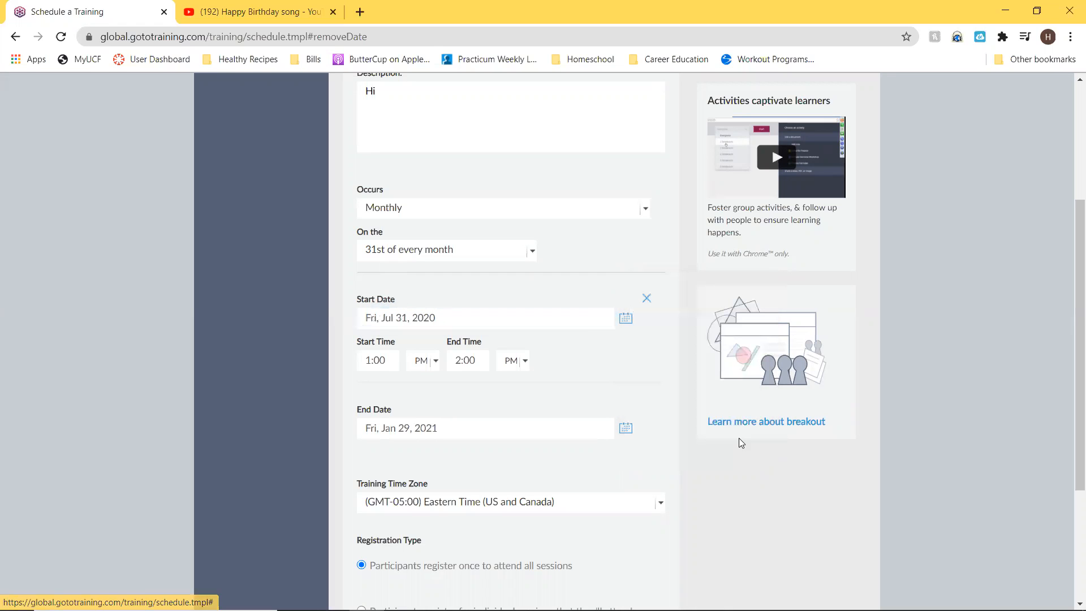
# - Check the options for the monthly repeat day, keep the 31st of every month, and schedule the training
pyautogui.click(441, 259)
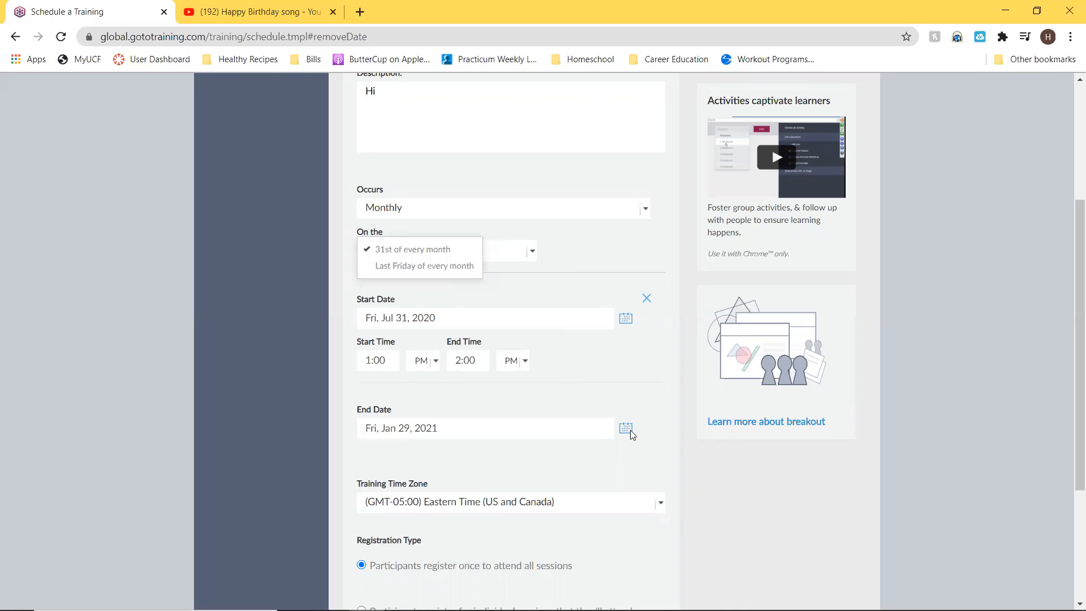
pyautogui.scroll(-3, 643, 412)
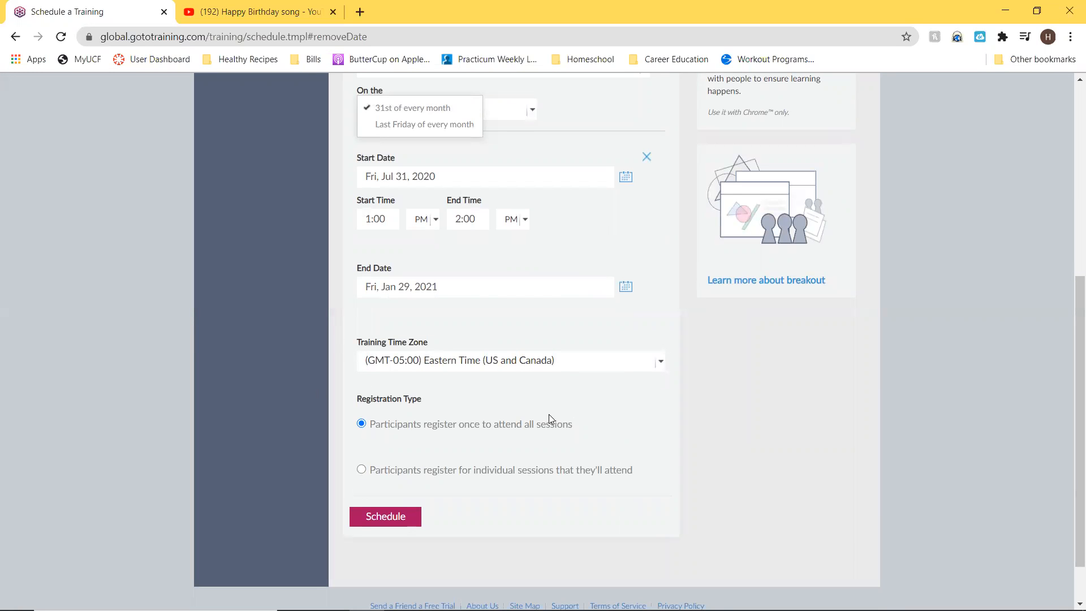
pyautogui.click(388, 519)
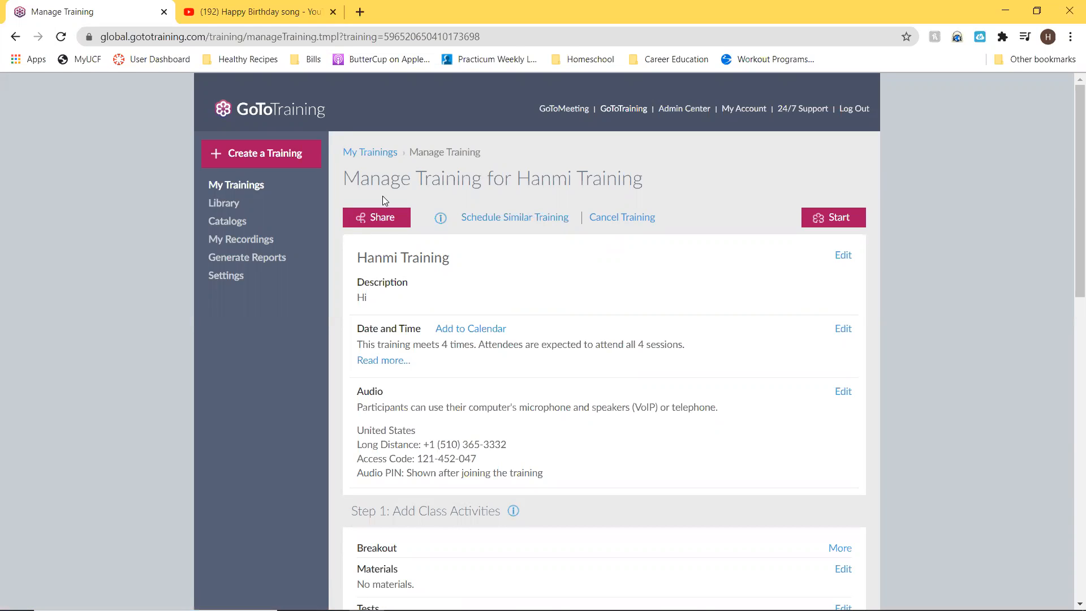
# - Review the scheduled training's sharing options and expand its full list of session dates
pyautogui.click(383, 225)
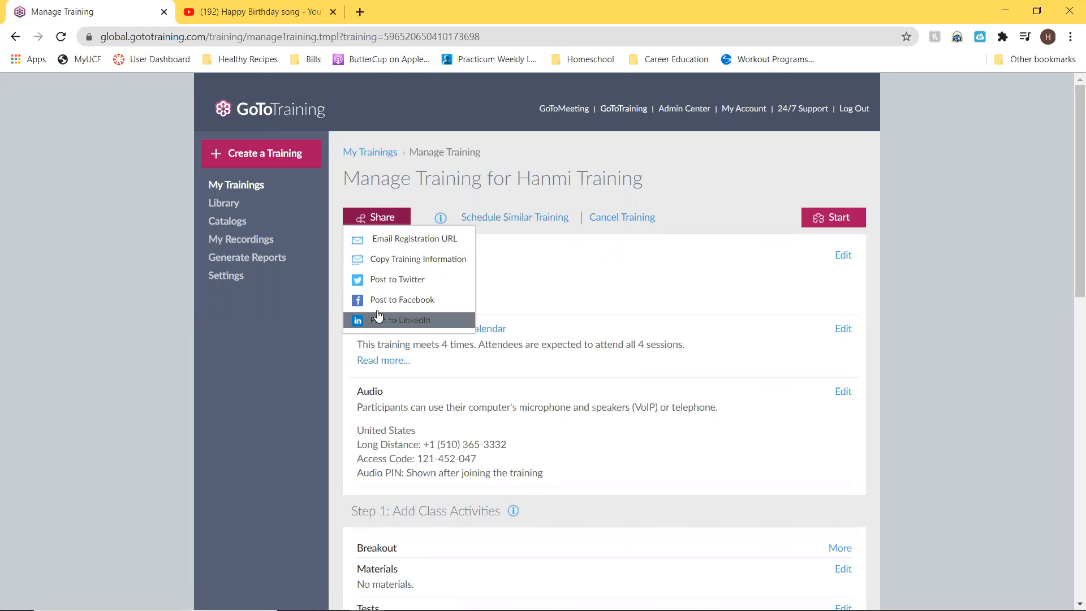
pyautogui.click(551, 208)
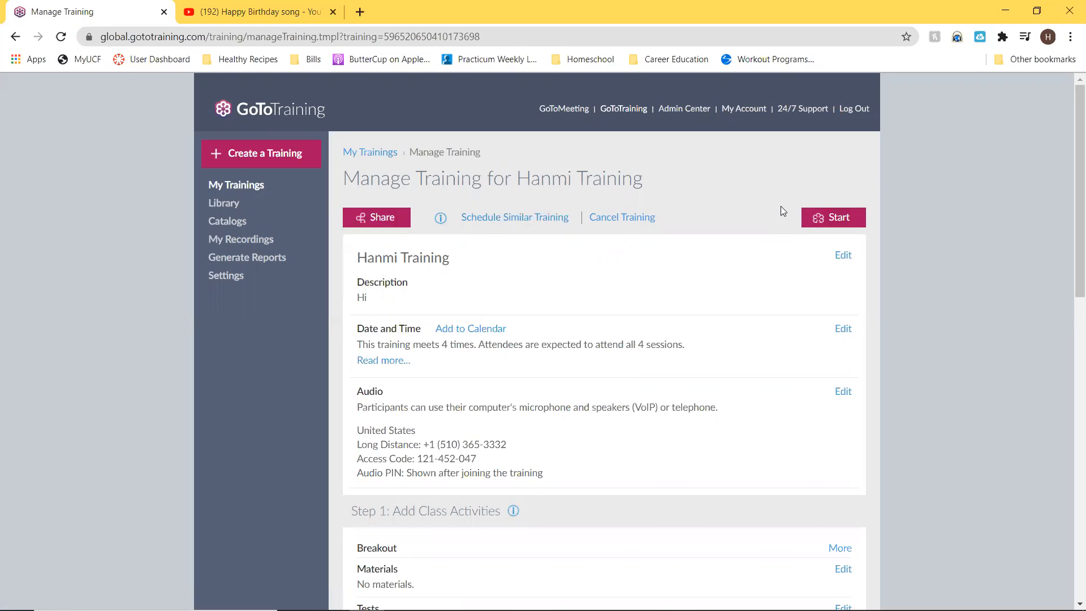
pyautogui.scroll(-2, 730, 170)
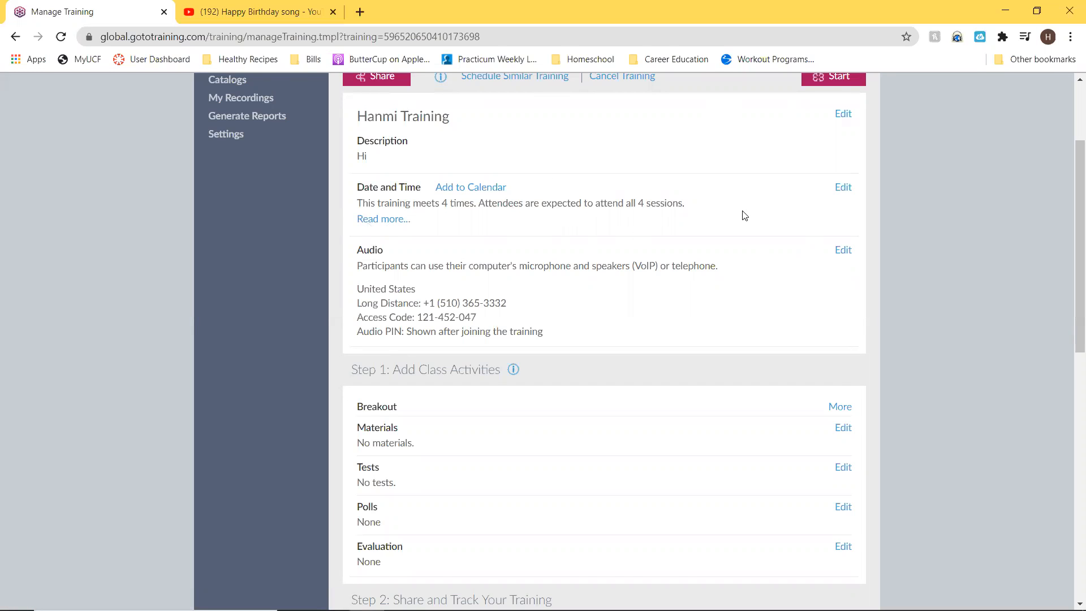
pyautogui.scroll(-1, 745, 214)
pyautogui.scroll(1, 388, 158)
pyautogui.click(379, 220)
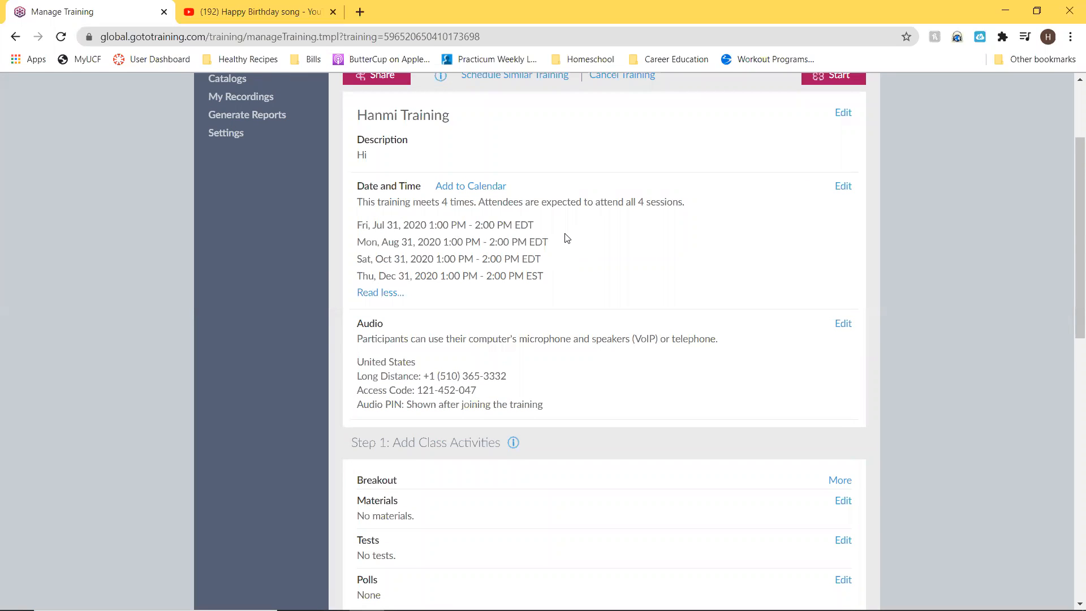
# - Open the Breakout information under the training's class activities and read through the setup instructions
pyautogui.scroll(-1, 570, 237)
pyautogui.scroll(-2, 571, 238)
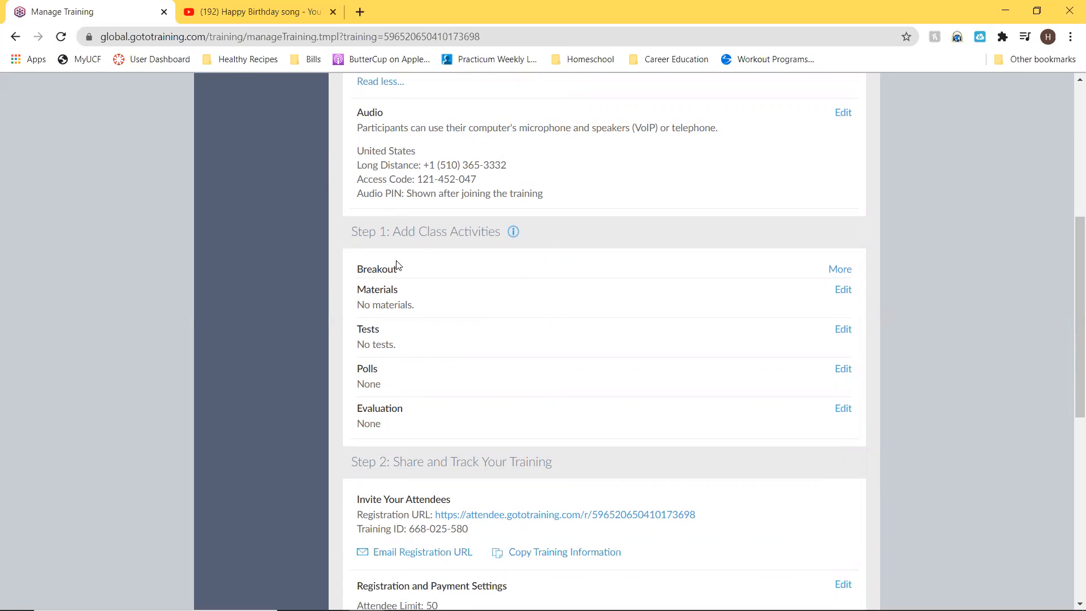
pyautogui.scroll(-2, 398, 266)
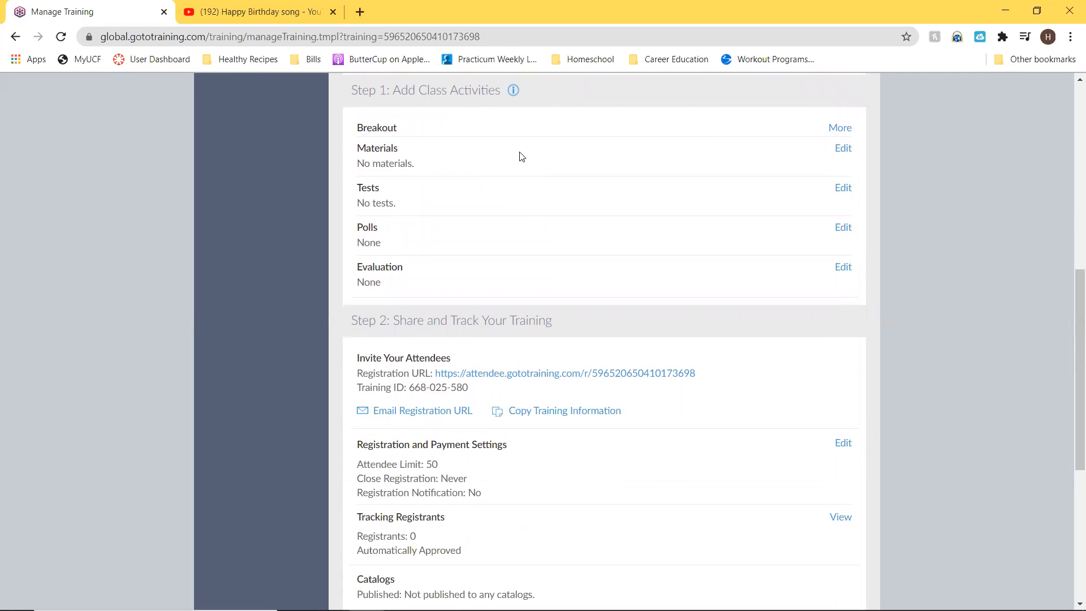
pyautogui.click(839, 127)
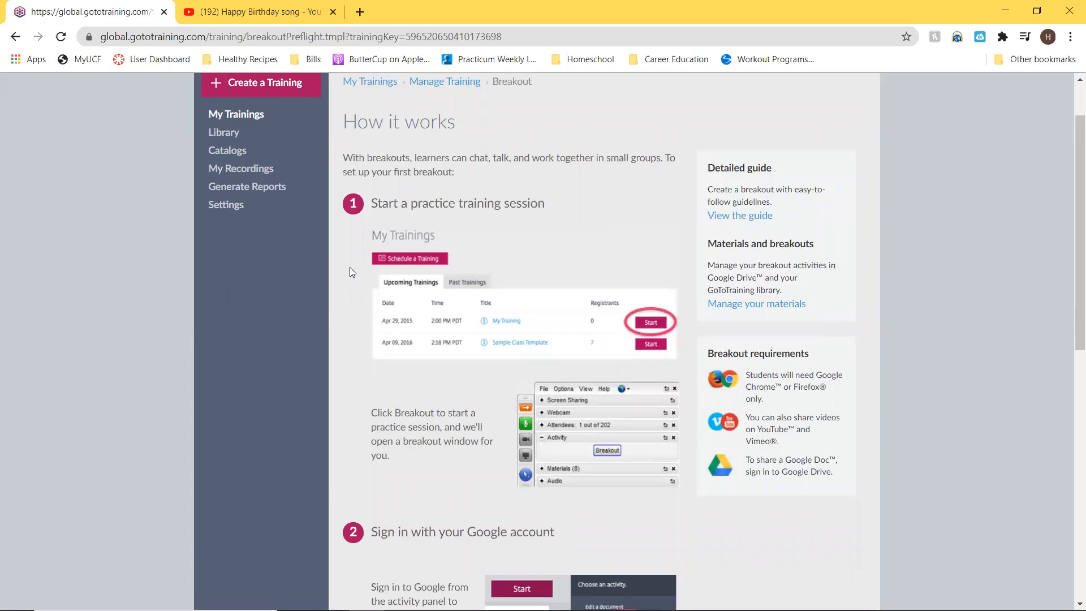
pyautogui.scroll(-1, 749, 494)
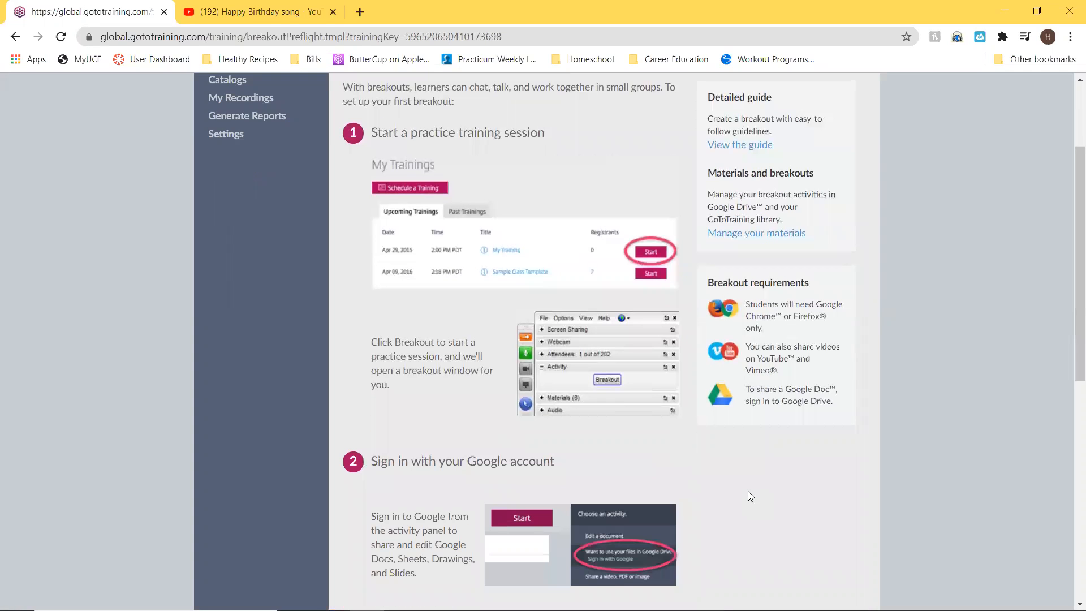
pyautogui.scroll(-1, 749, 498)
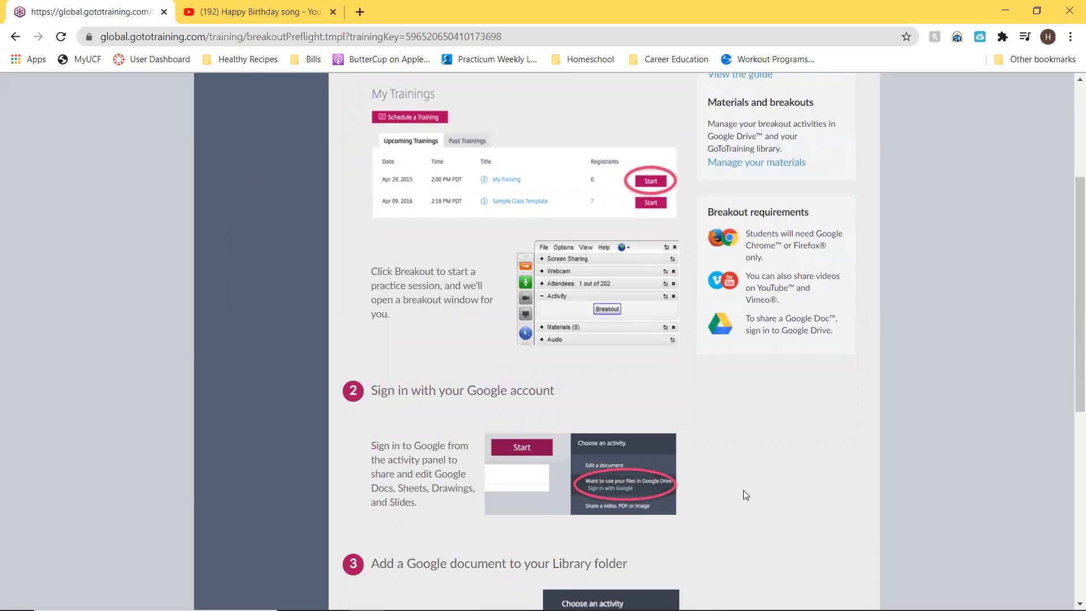
pyautogui.scroll(-4, 739, 493)
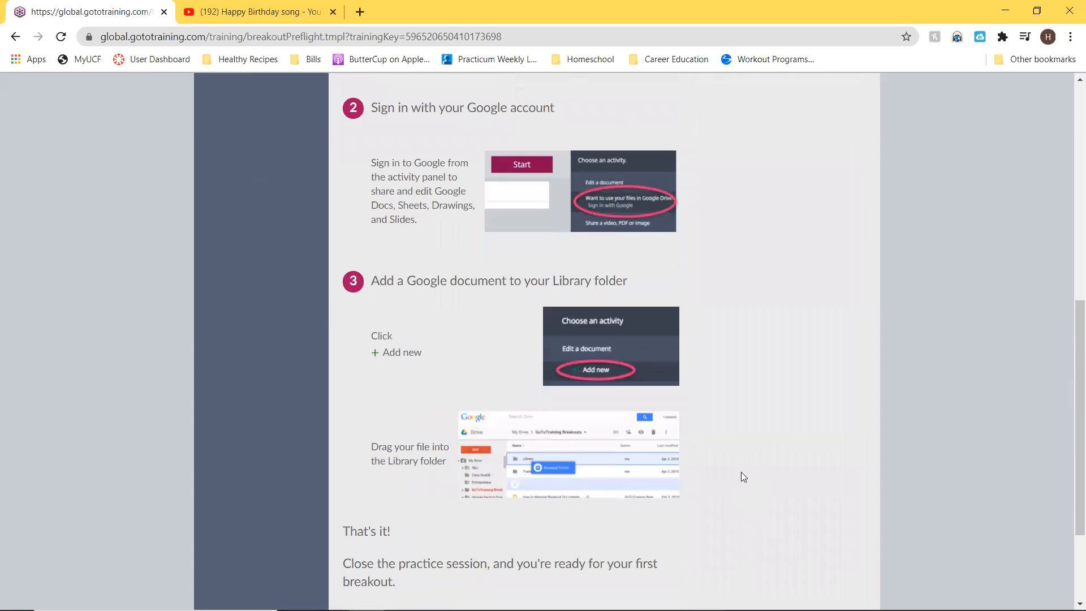
pyautogui.scroll(-1, 763, 423)
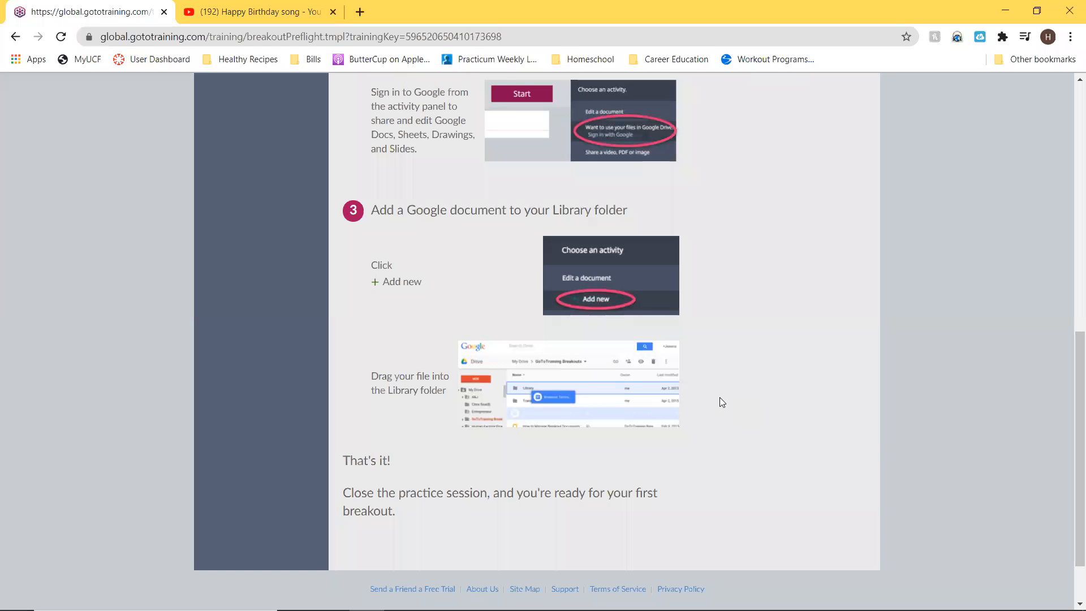
pyautogui.scroll(4, 719, 394)
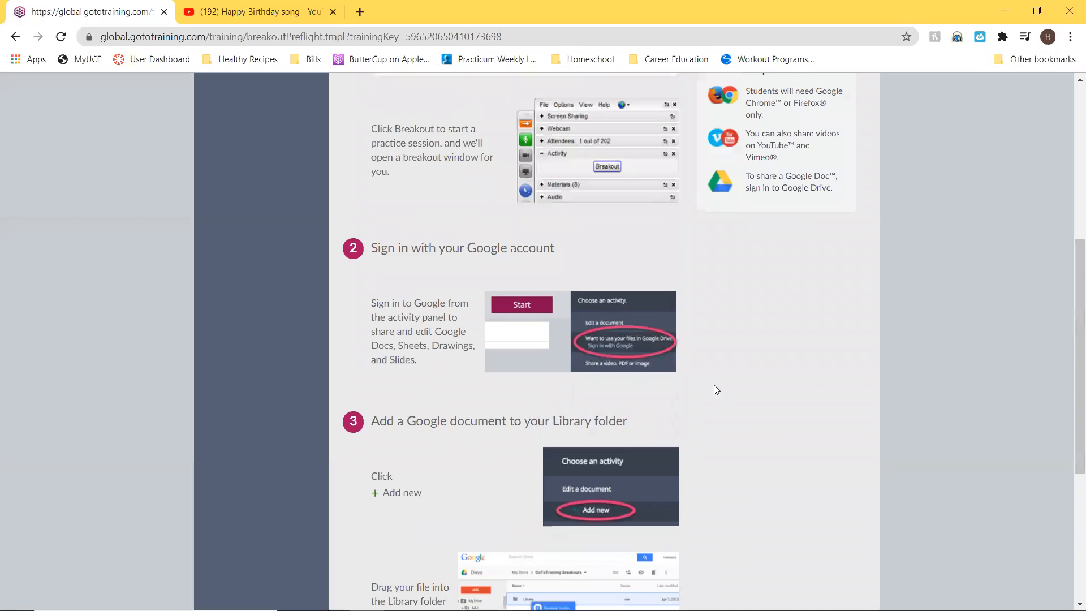
pyautogui.scroll(3, 704, 382)
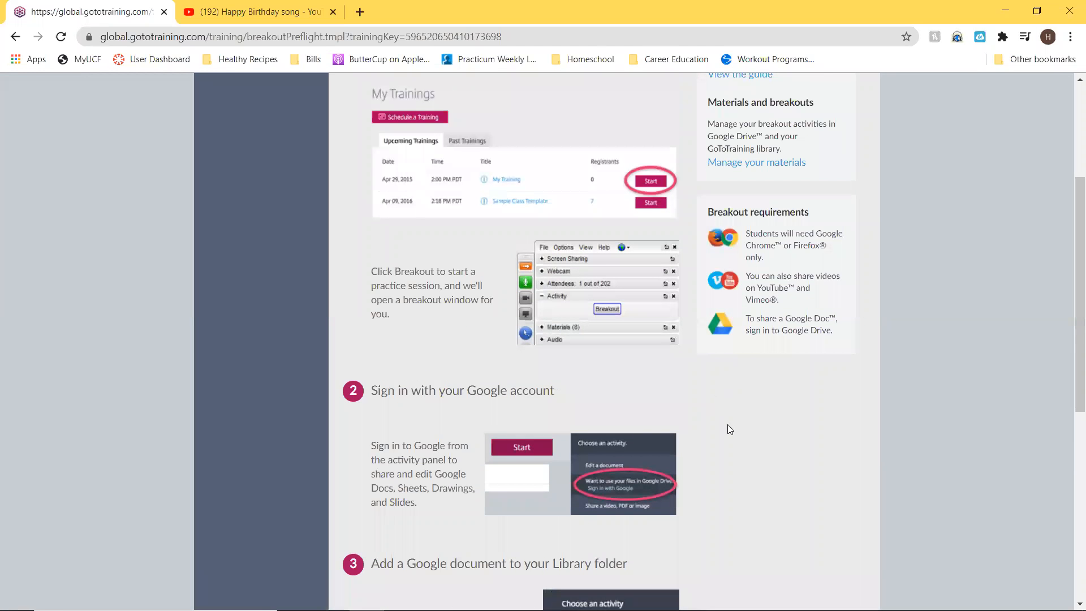
pyautogui.scroll(4, 723, 432)
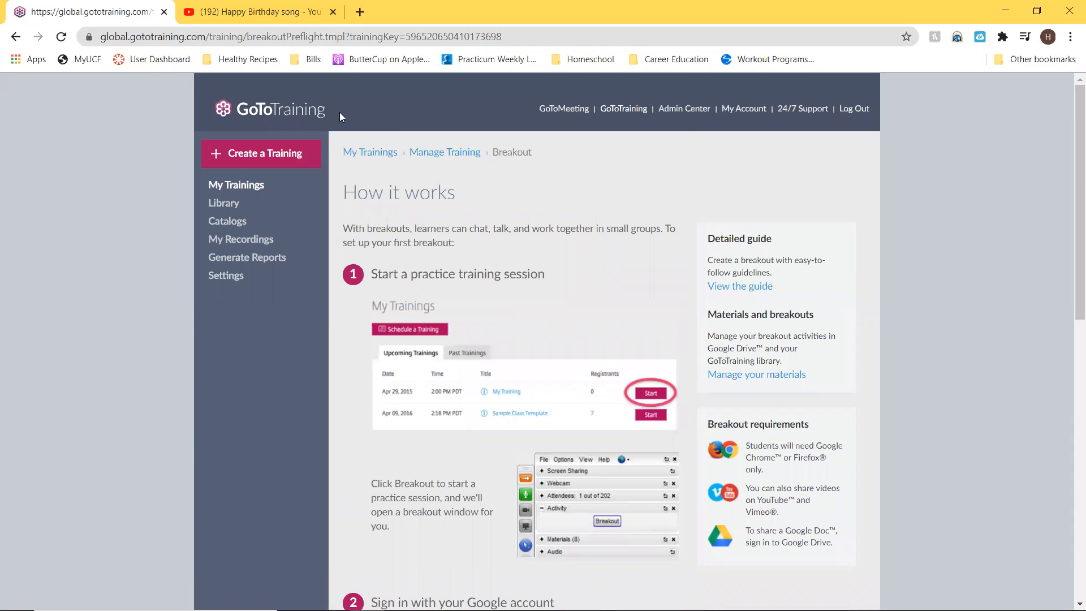
# - Return to the Manage Training page and open the training's materials for editing
pyautogui.click(444, 156)
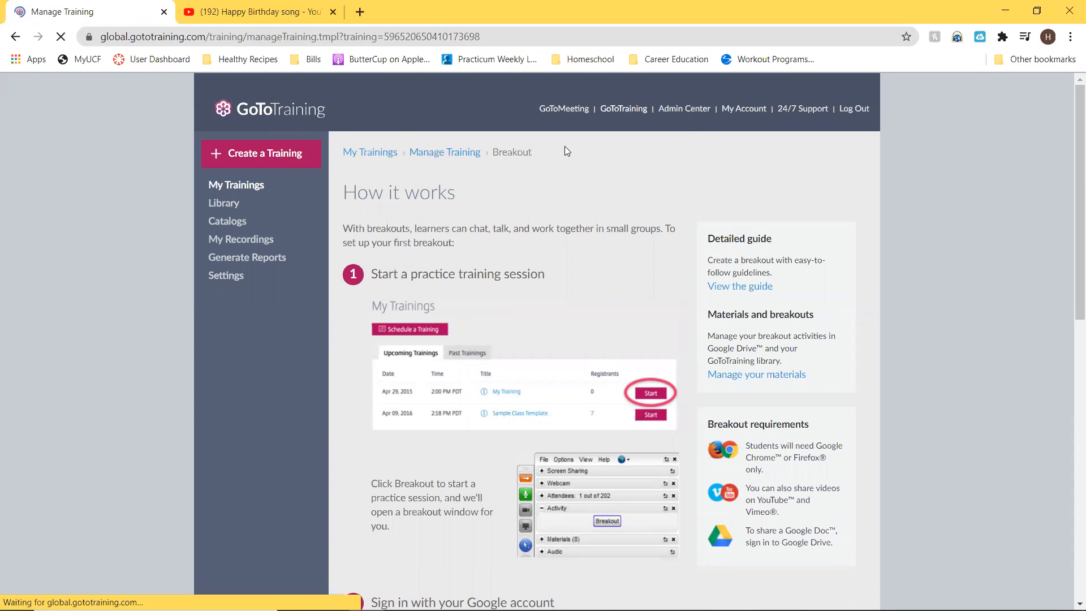
pyautogui.scroll(-4, 634, 164)
pyautogui.scroll(-4, 637, 168)
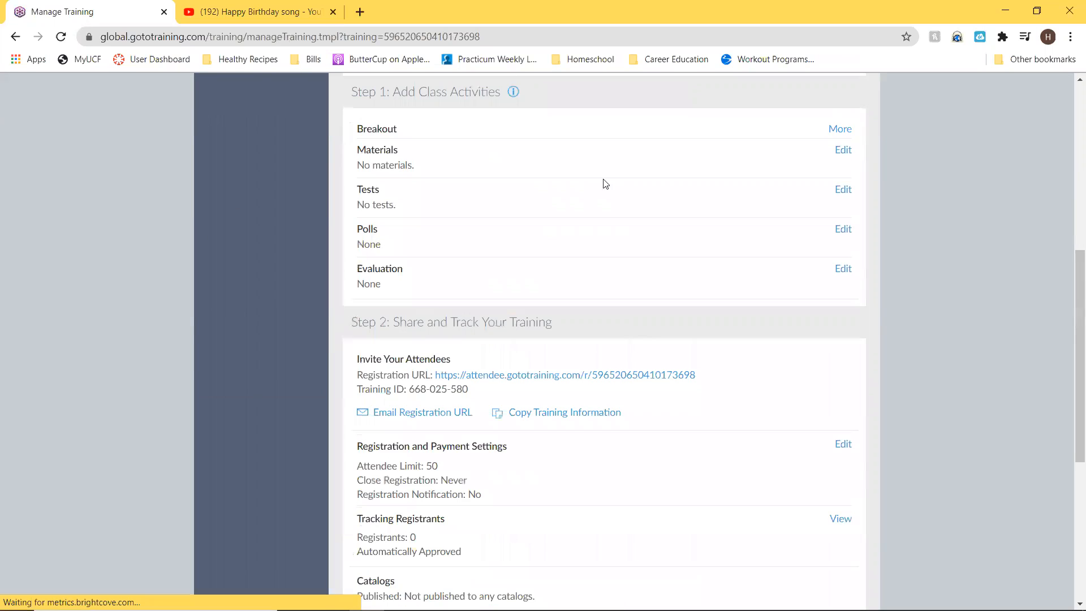
pyautogui.click(843, 145)
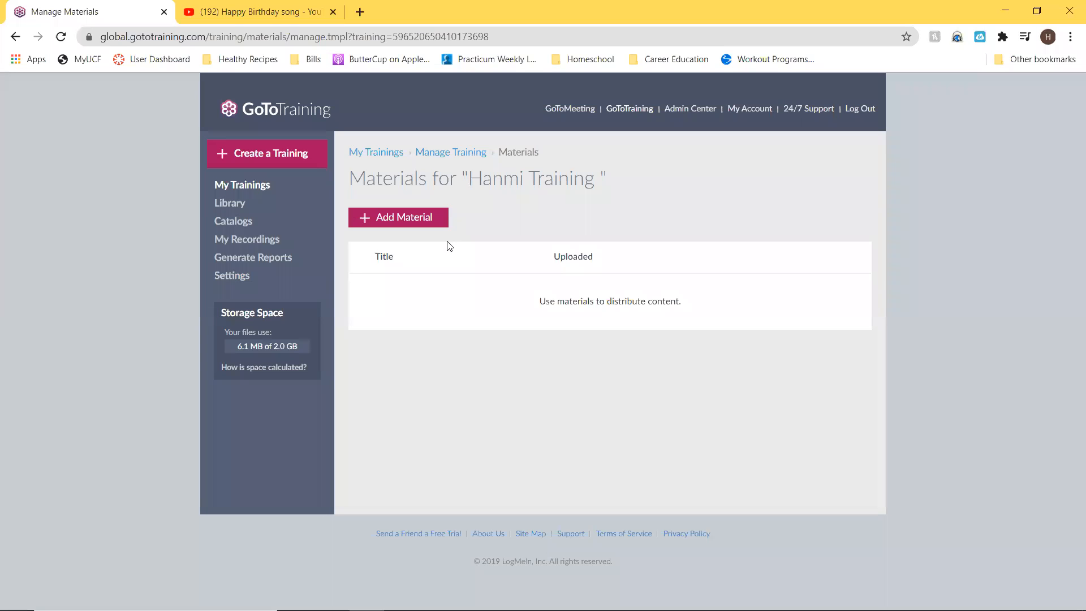
# - Browse the library materials available to add to the training, and close the list without selecting any
pyautogui.click(433, 223)
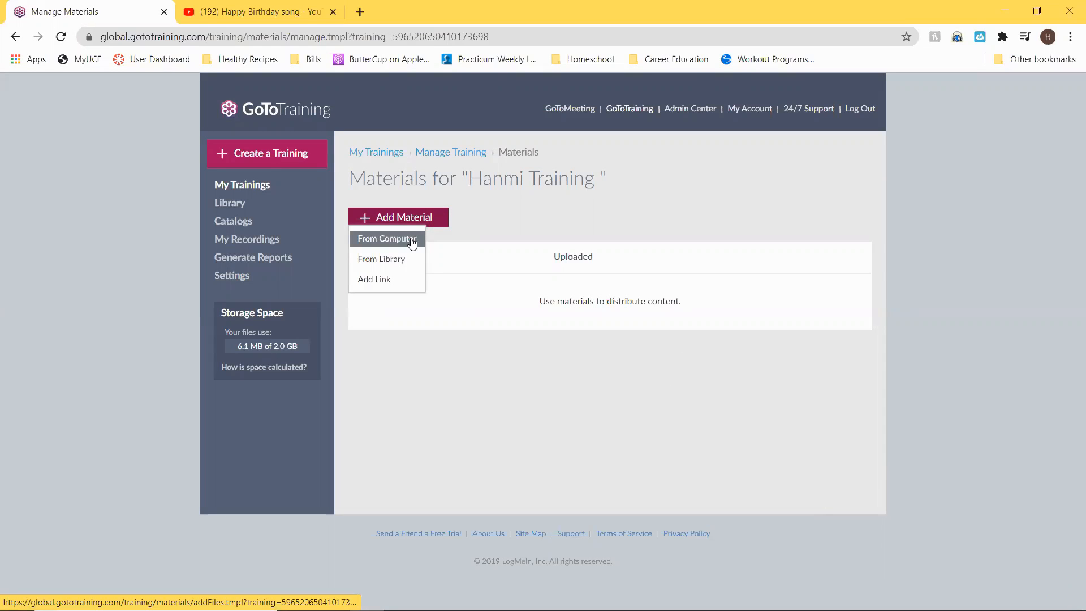
pyautogui.click(359, 261)
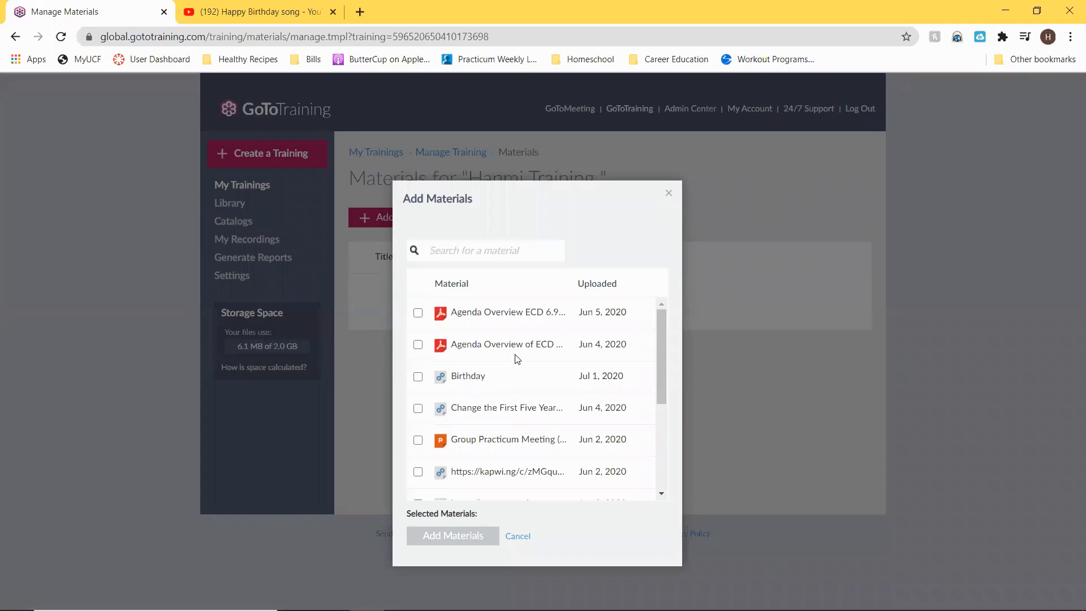
pyautogui.scroll(-3, 512, 357)
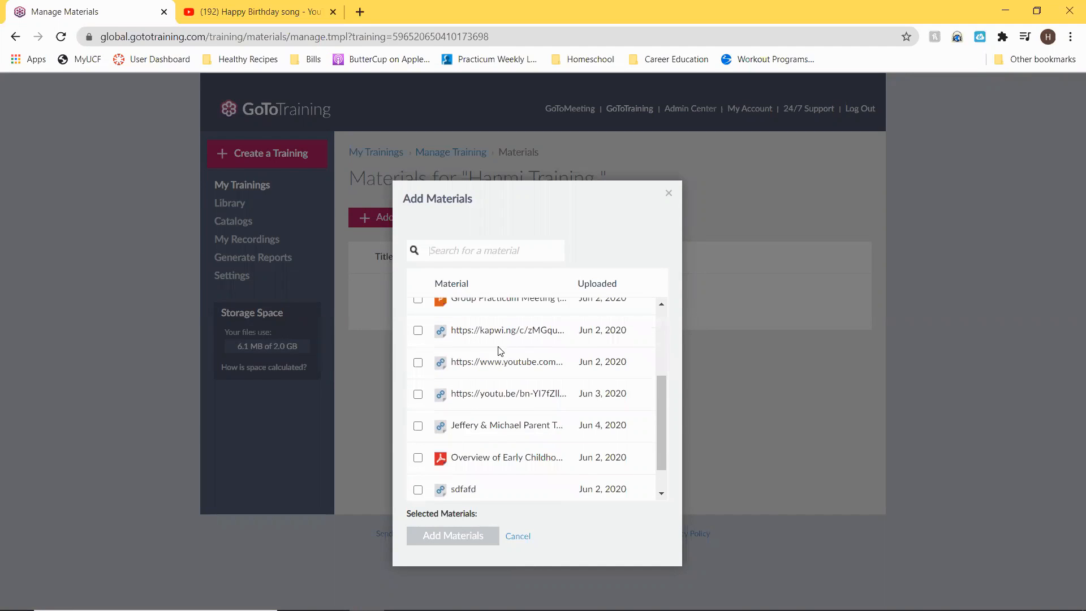
pyautogui.scroll(-1, 501, 351)
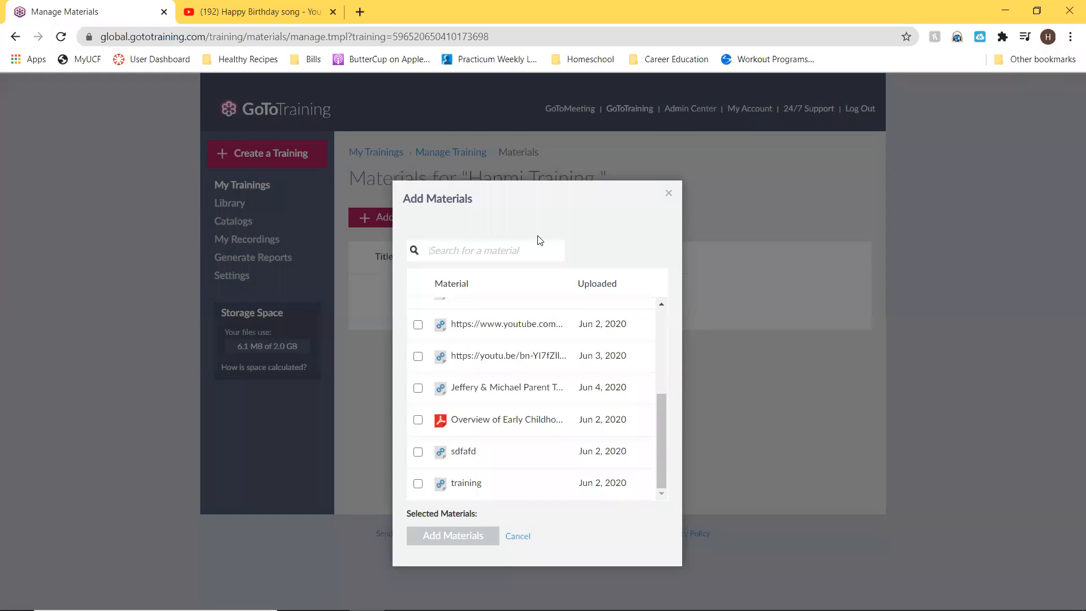
pyautogui.click(669, 194)
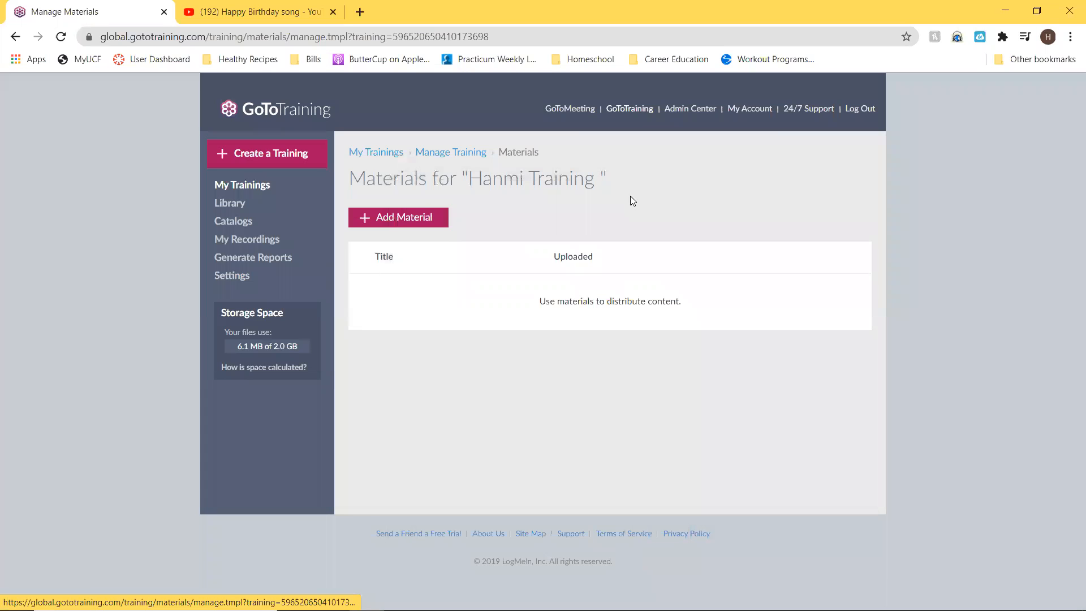
pyautogui.click(412, 219)
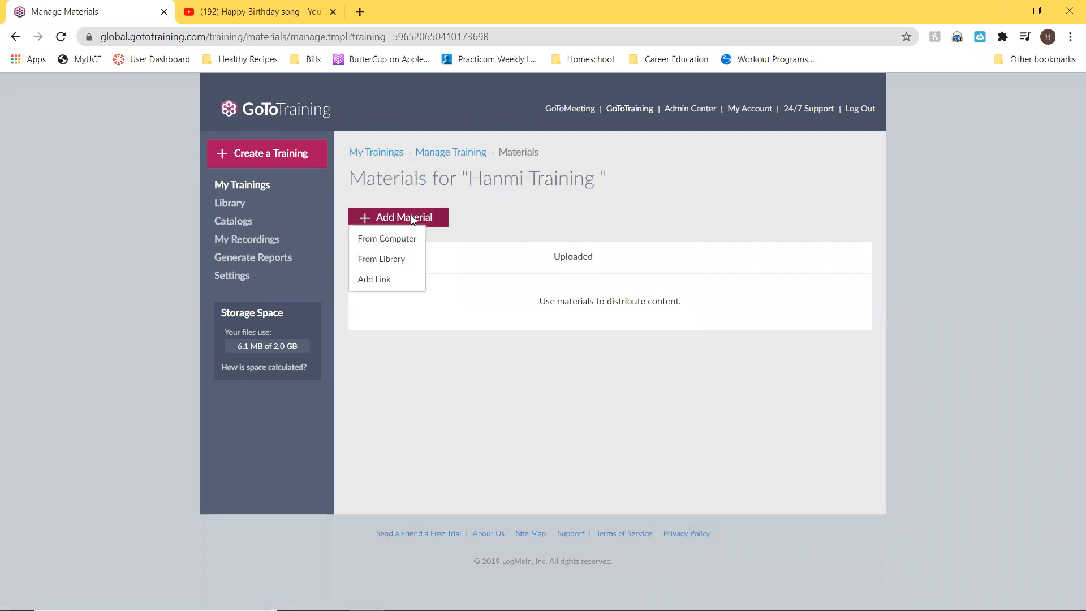
pyautogui.click(389, 278)
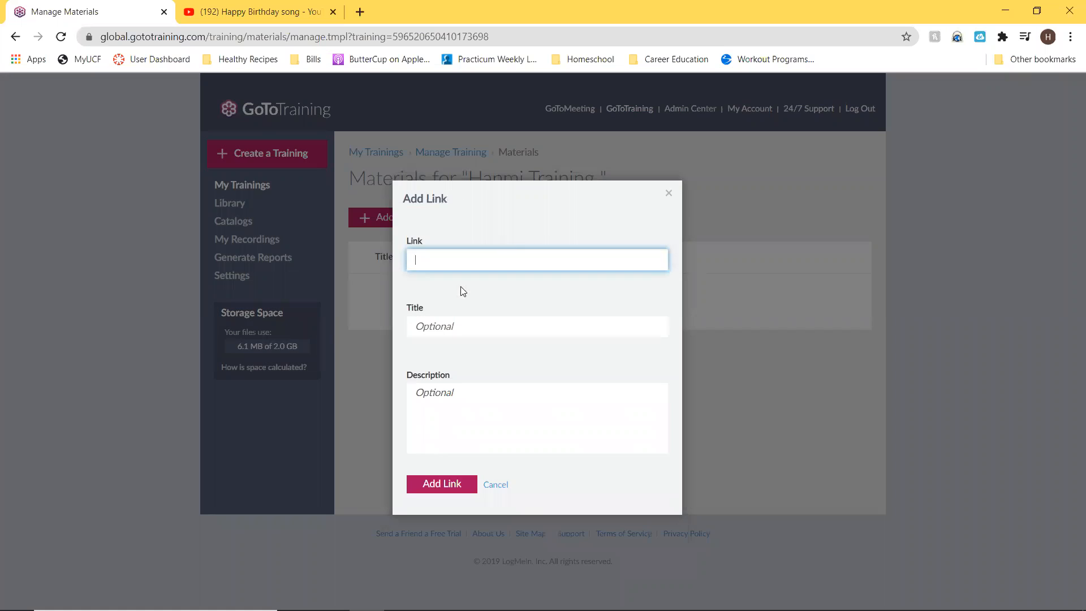
pyautogui.click(278, 7)
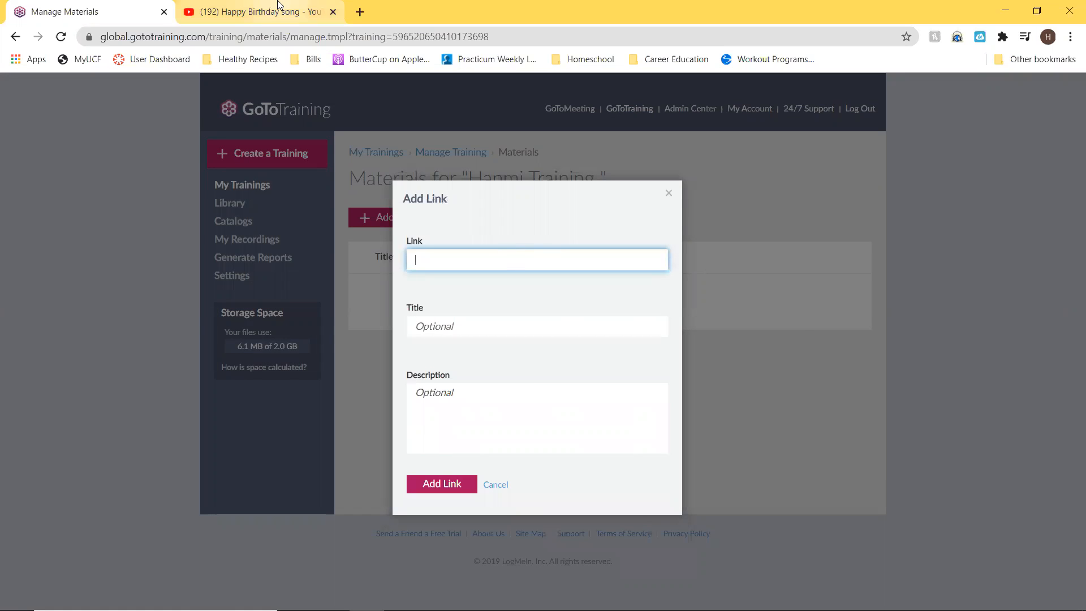
pyautogui.click(274, 37)
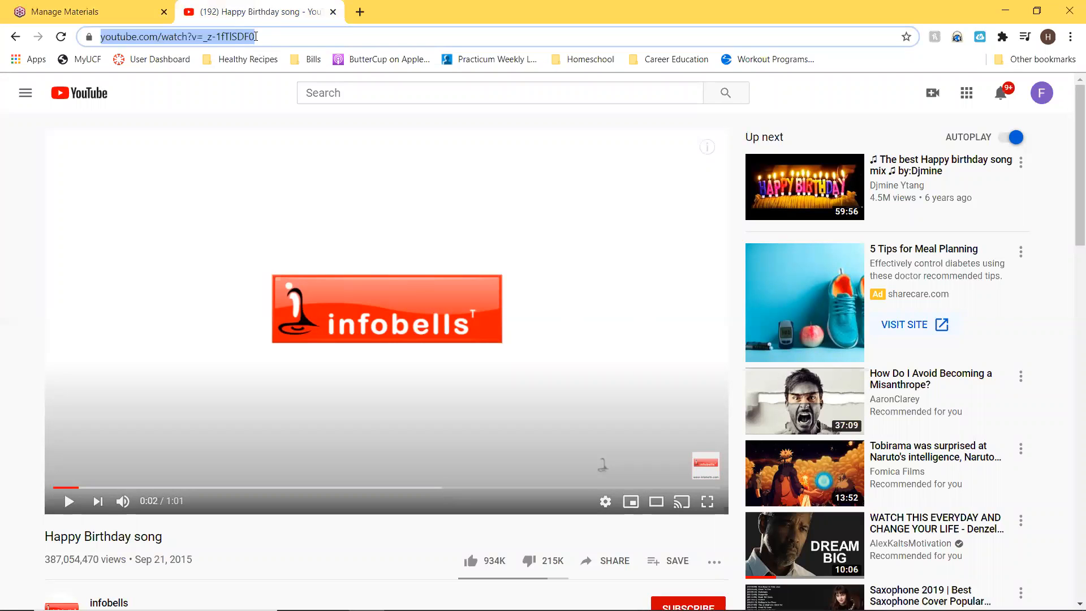
pyautogui.click(136, 12)
pyautogui.click(543, 252)
pyautogui.write('https://www.youtube.com/watch?v=_z-1fTISDF0')
# - Give the link the title "Birthday" and the description "Happy Birthday", and add it to the training's materials
pyautogui.click(433, 340)
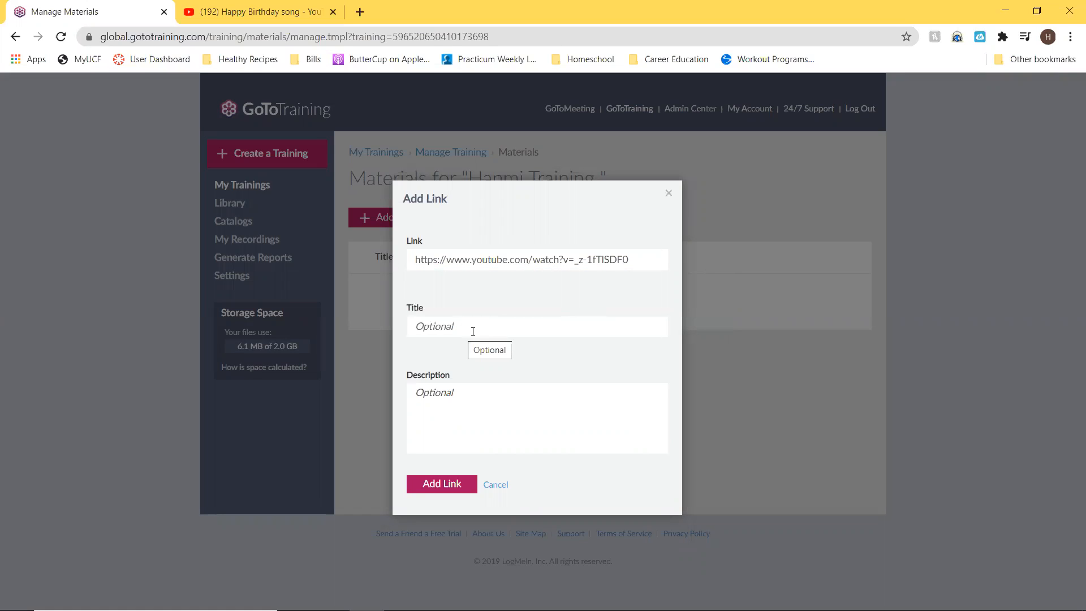
pyautogui.click(508, 320)
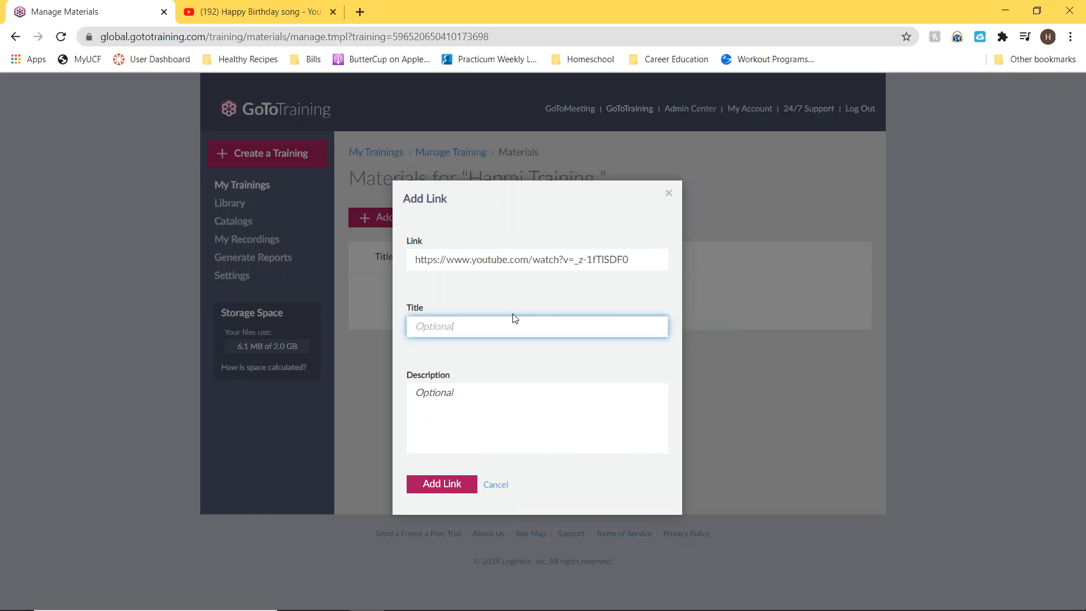
pyautogui.write('Birthday')
pyautogui.click(554, 405)
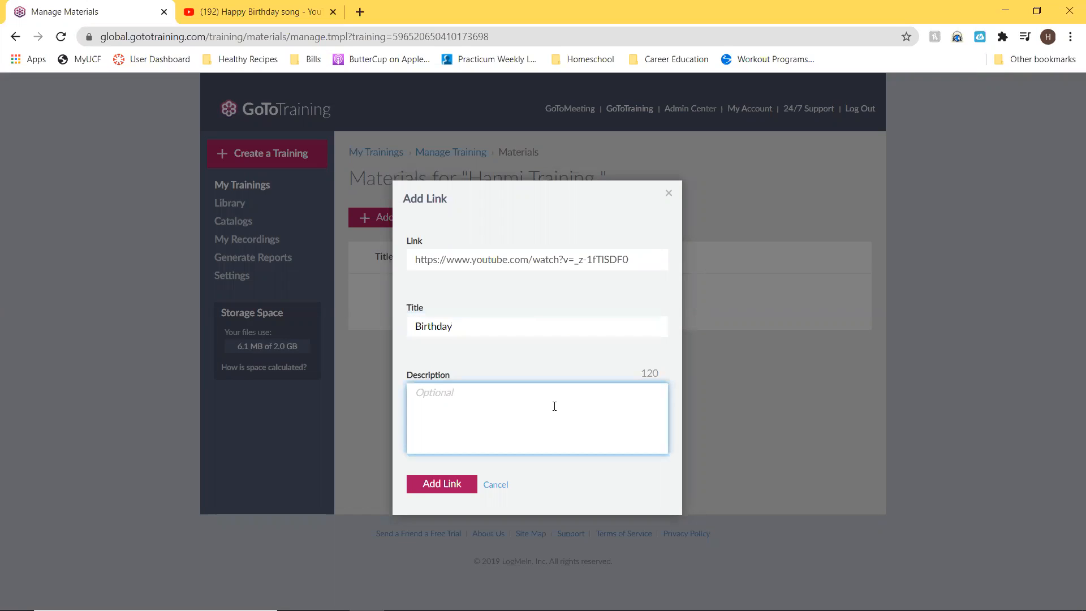
pyautogui.write('Happy Birthday')
pyautogui.click(456, 482)
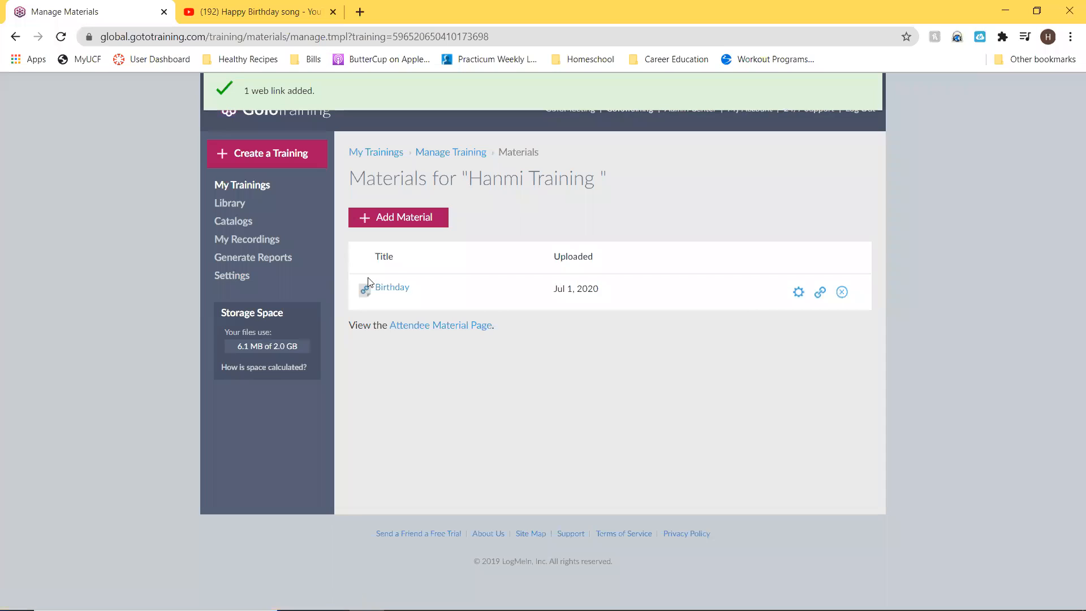
# - Add Agenda Overview ECD 6.9.2020.pdf from the library to the training's materials
pyautogui.click(379, 223)
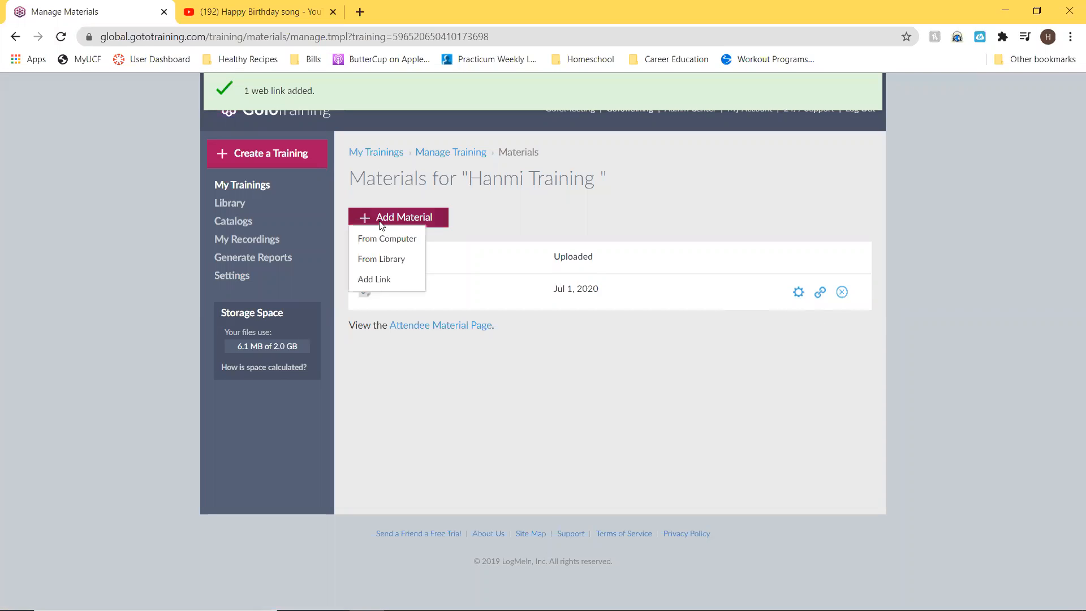
pyautogui.click(401, 259)
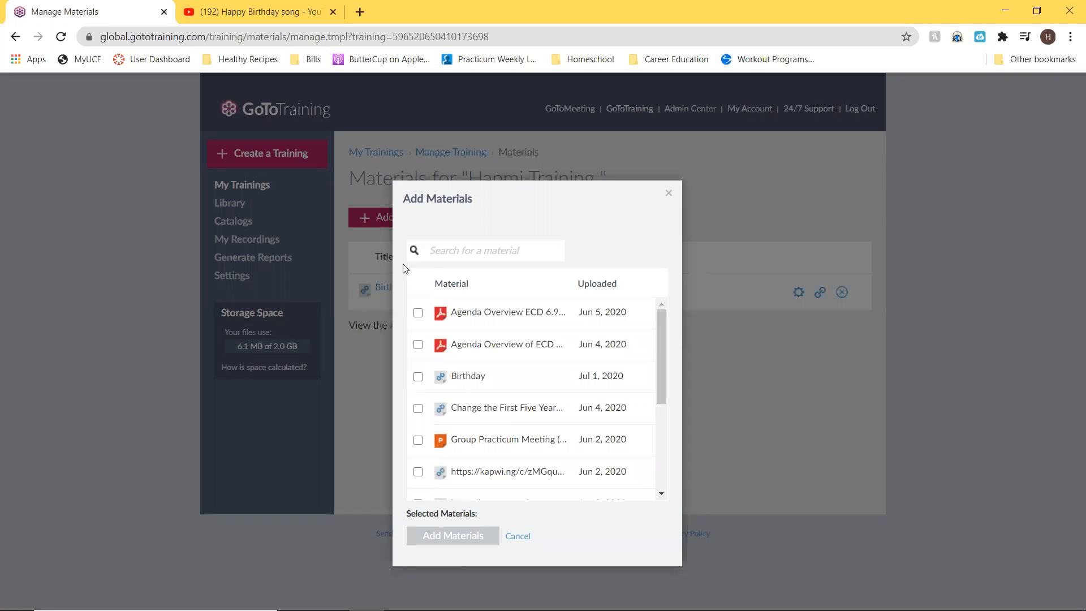
pyautogui.click(418, 313)
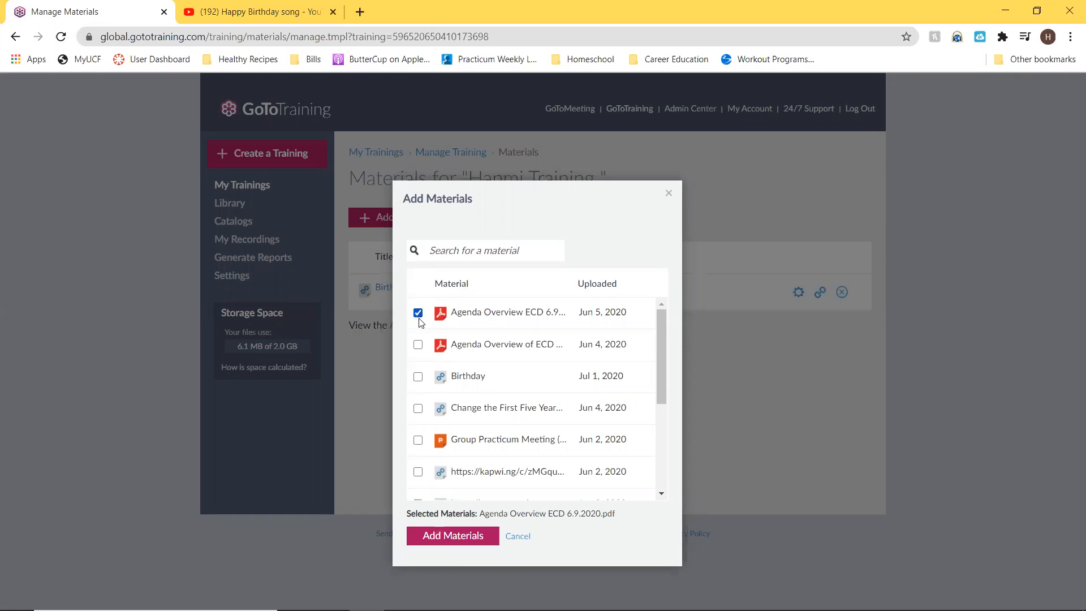
pyautogui.click(438, 541)
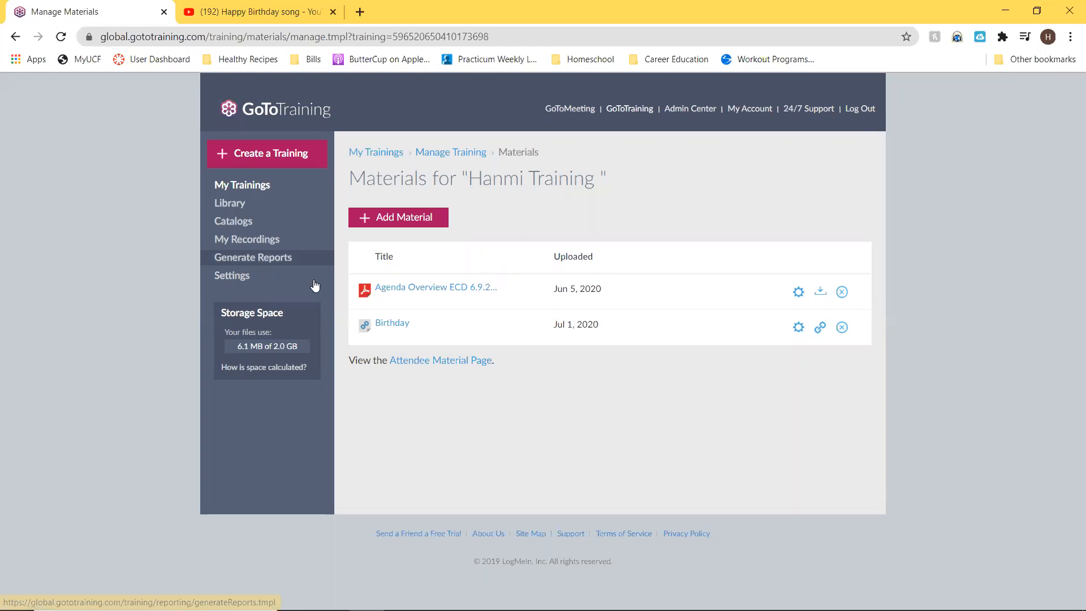
# - Save the agenda PDF's access settings with availability upon registration and during the training session, but not after it
pyautogui.moveTo(396, 291)
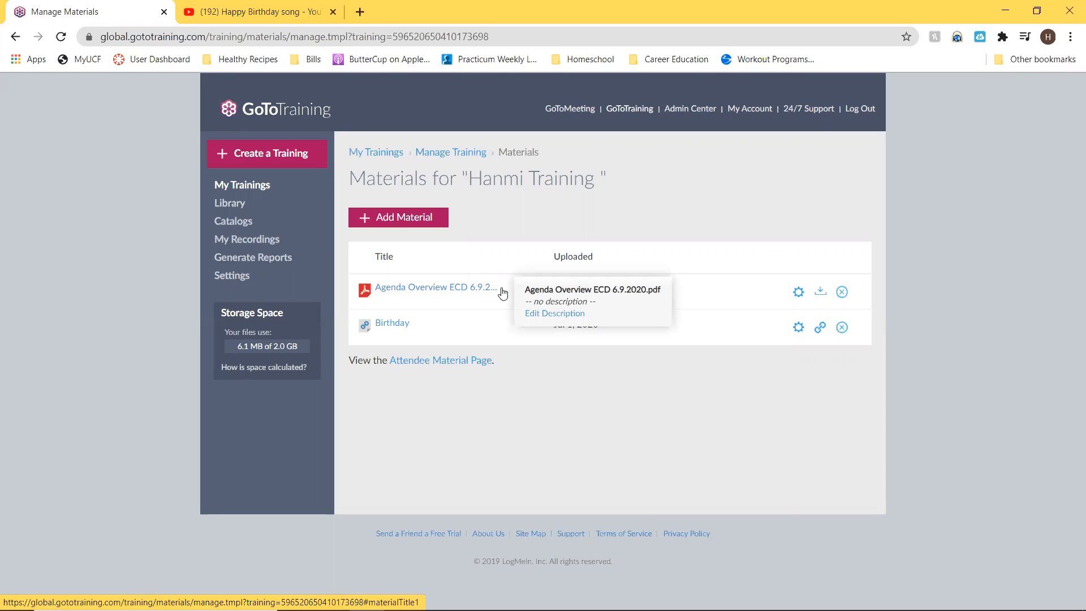
pyautogui.click(799, 292)
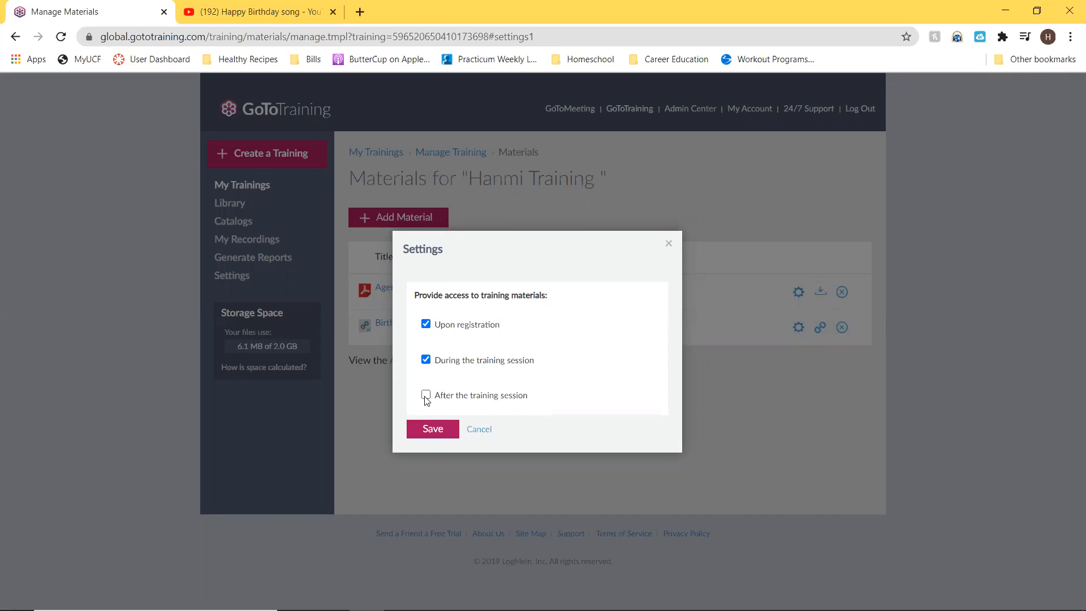
pyautogui.click(424, 429)
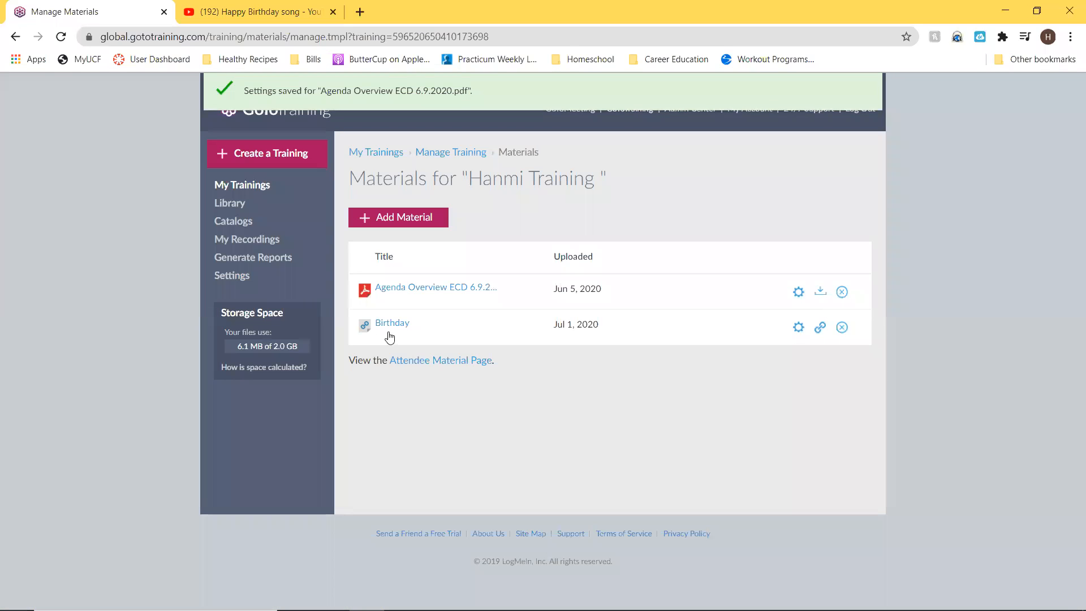
# - Save the Birthday link's access settings with availability upon registration and during the training session only
pyautogui.moveTo(388, 328)
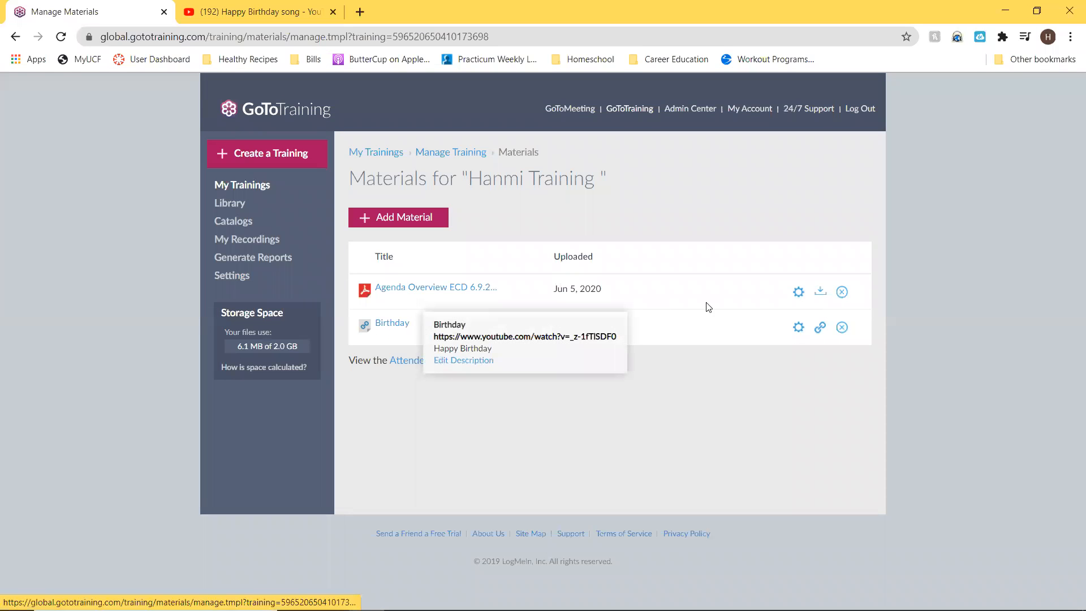
pyautogui.click(798, 327)
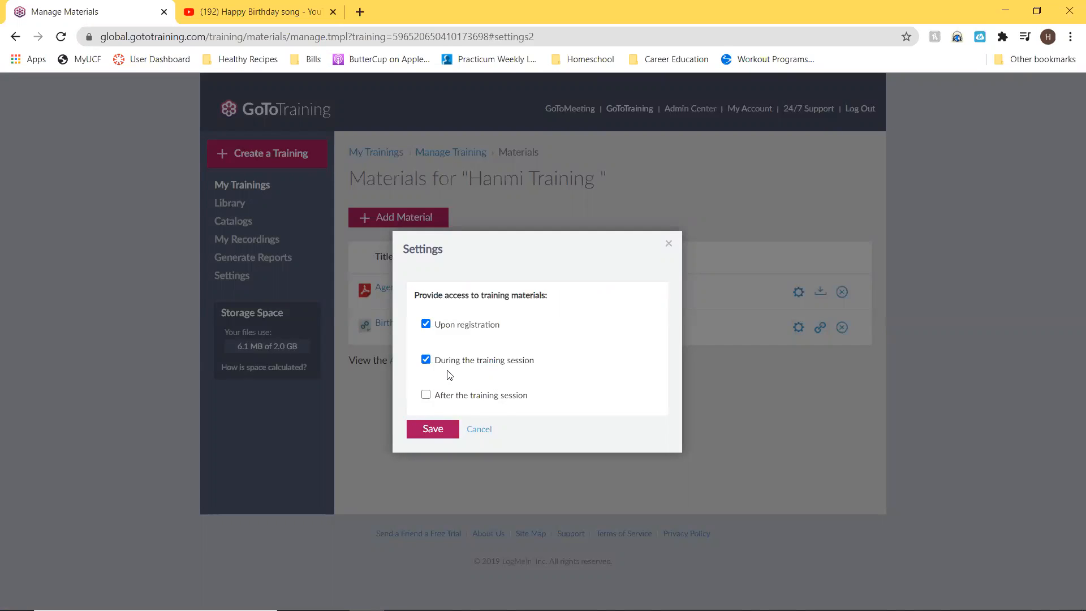
pyautogui.click(424, 431)
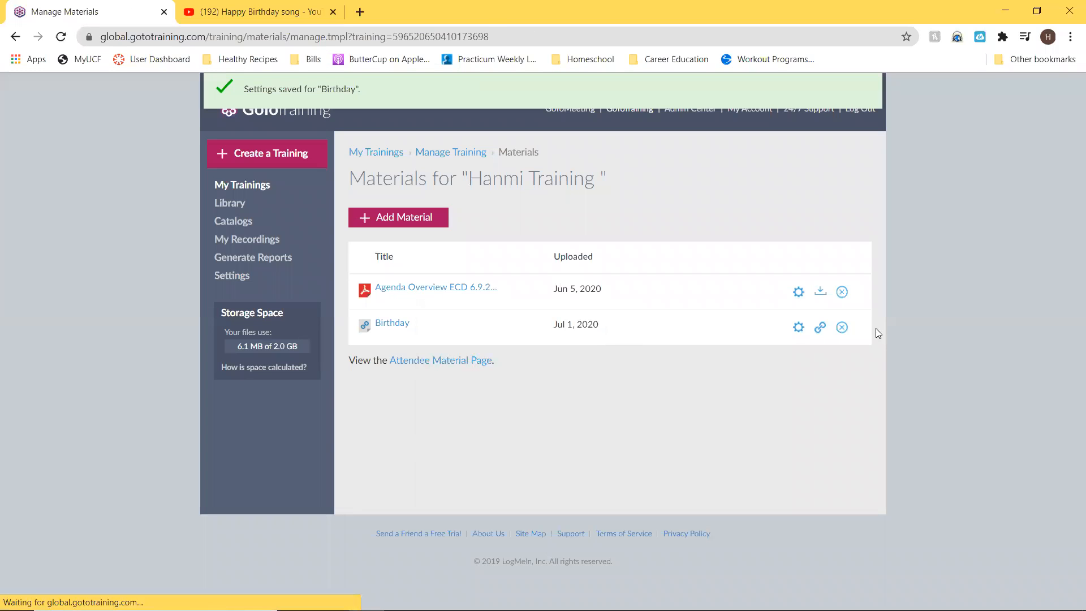
# - Open the Birthday link to check its target video, and return to the training's materials page
pyautogui.click(821, 329)
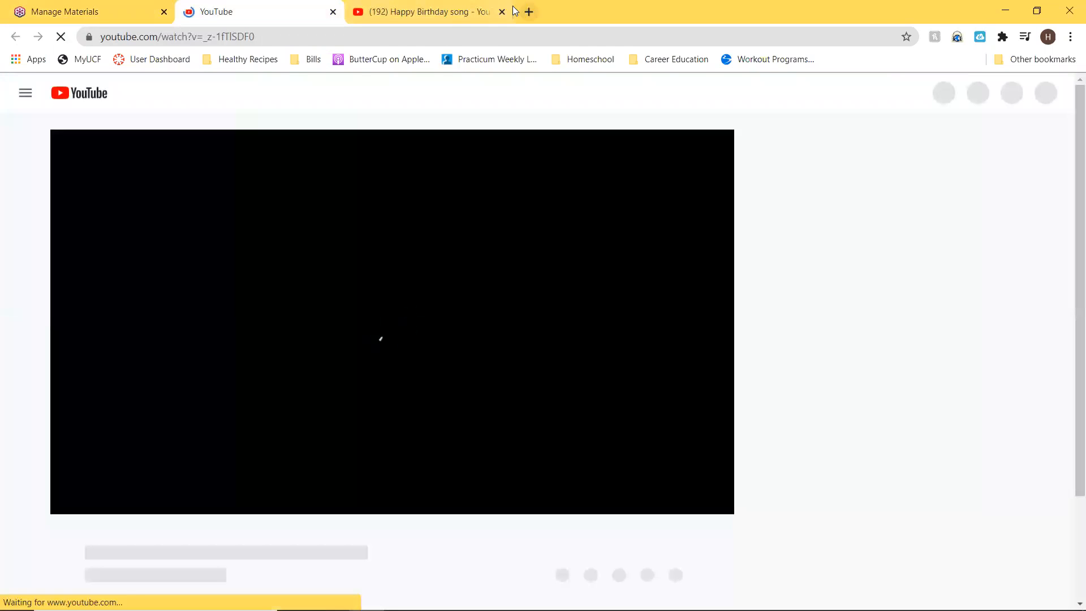
pyautogui.hotkey('ctrl', 'w')
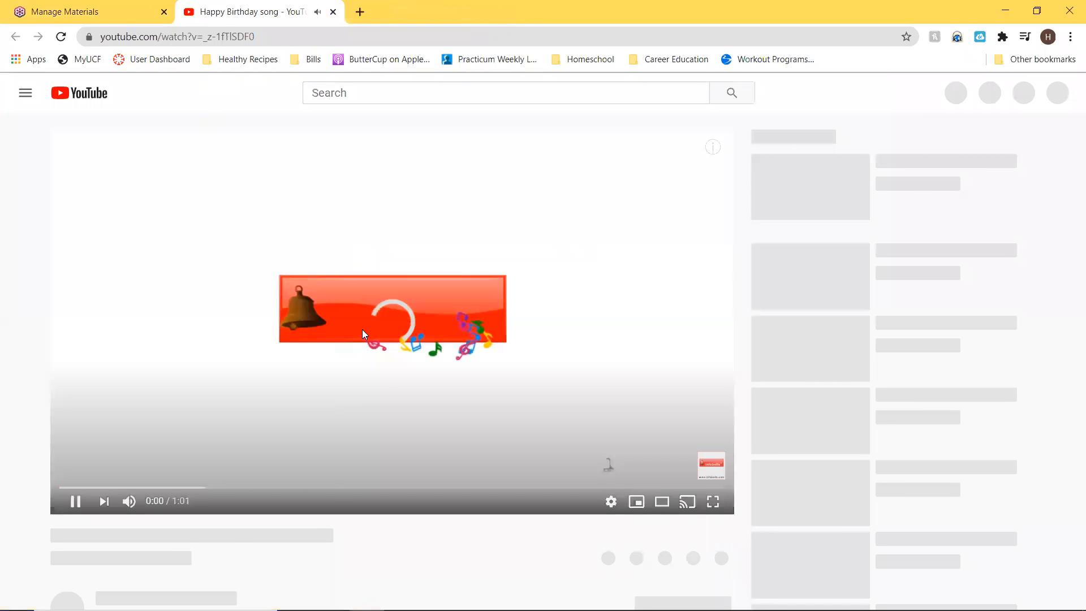
pyautogui.click(103, 10)
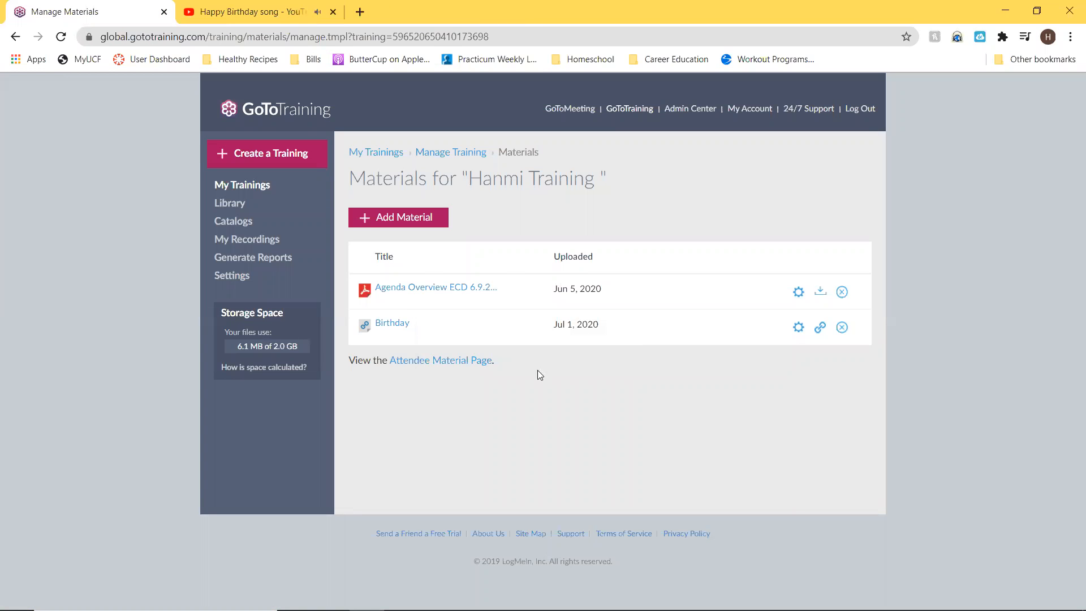
# - Return to the Manage Training page, open the training's tests for editing, and start creating a new test
pyautogui.click(443, 163)
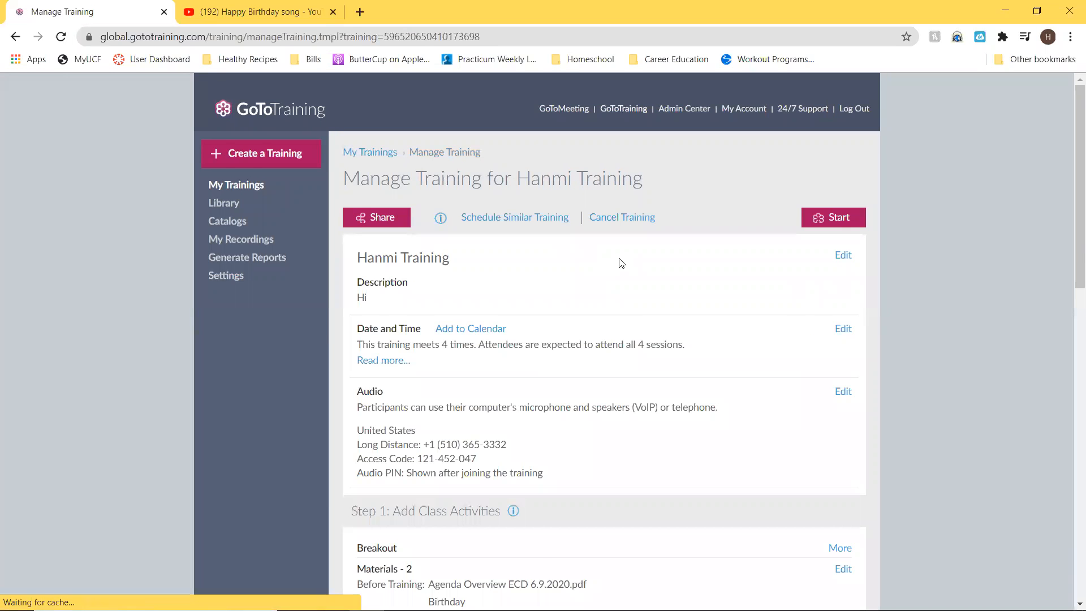
pyautogui.scroll(-6, 604, 263)
pyautogui.scroll(-1, 609, 259)
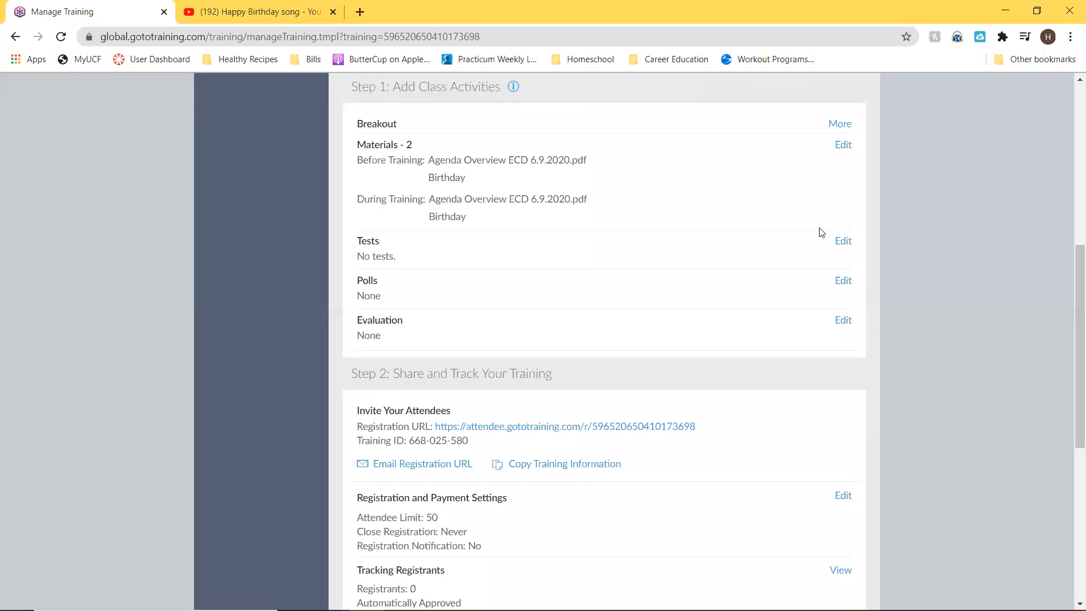
pyautogui.click(843, 242)
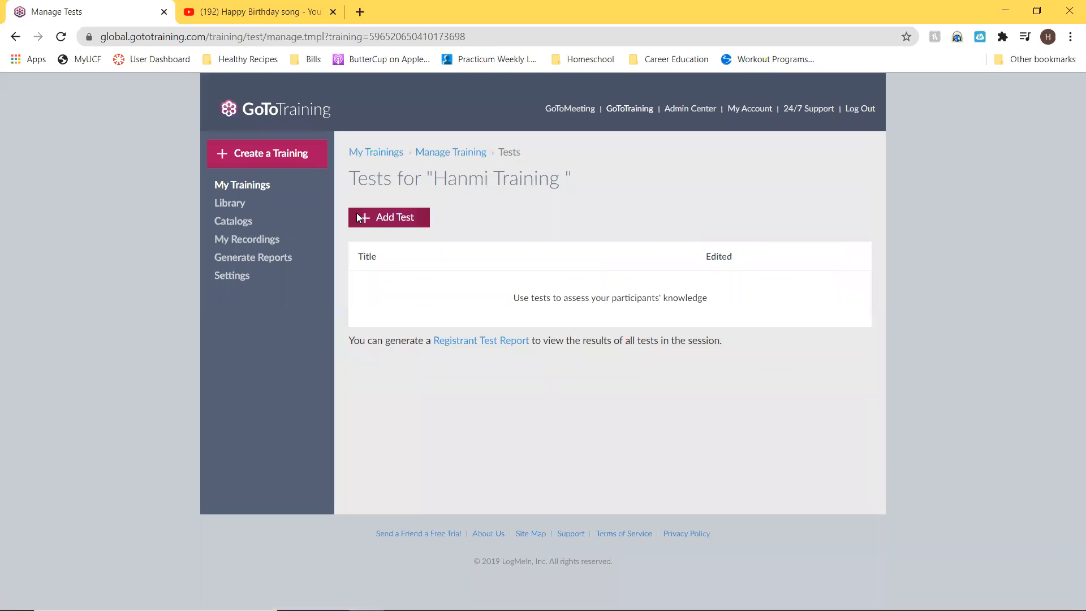
pyautogui.click(356, 215)
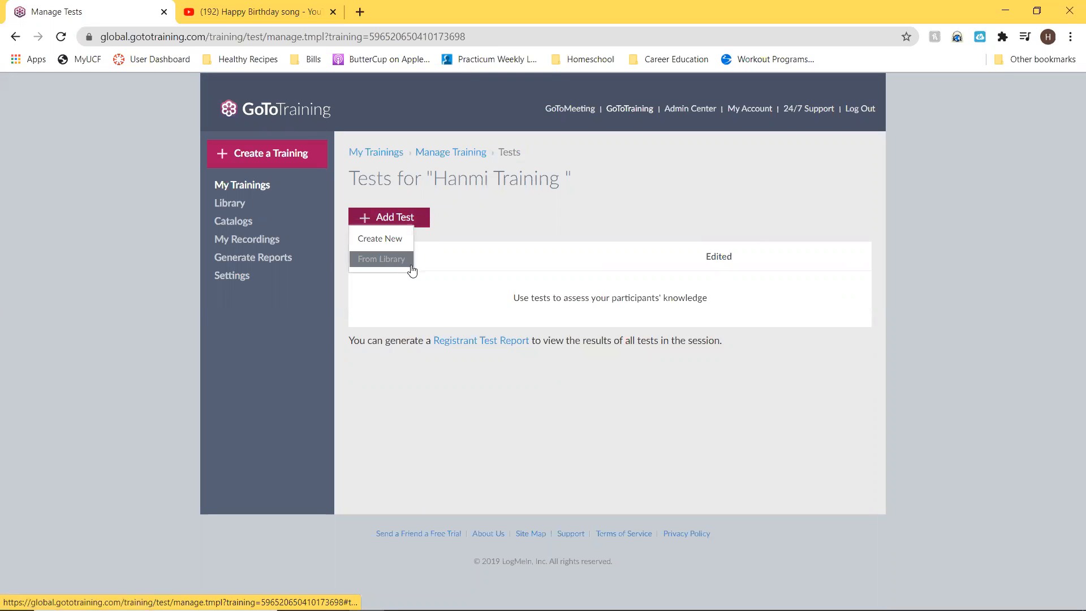
pyautogui.click(384, 244)
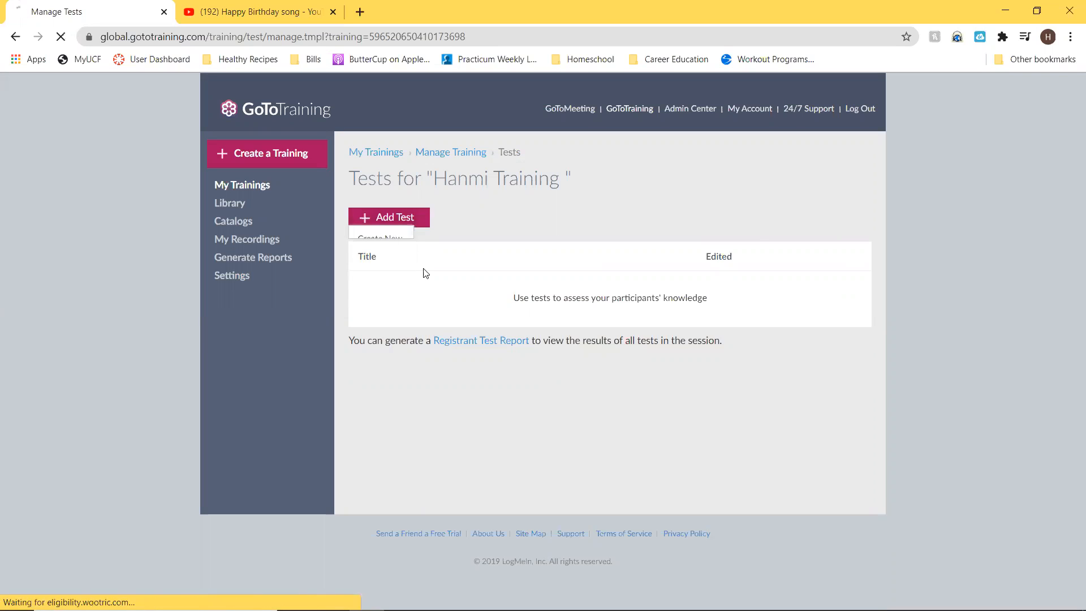
# - Enter "Hi" as both the title and the instructions of the new test
pyautogui.click(474, 289)
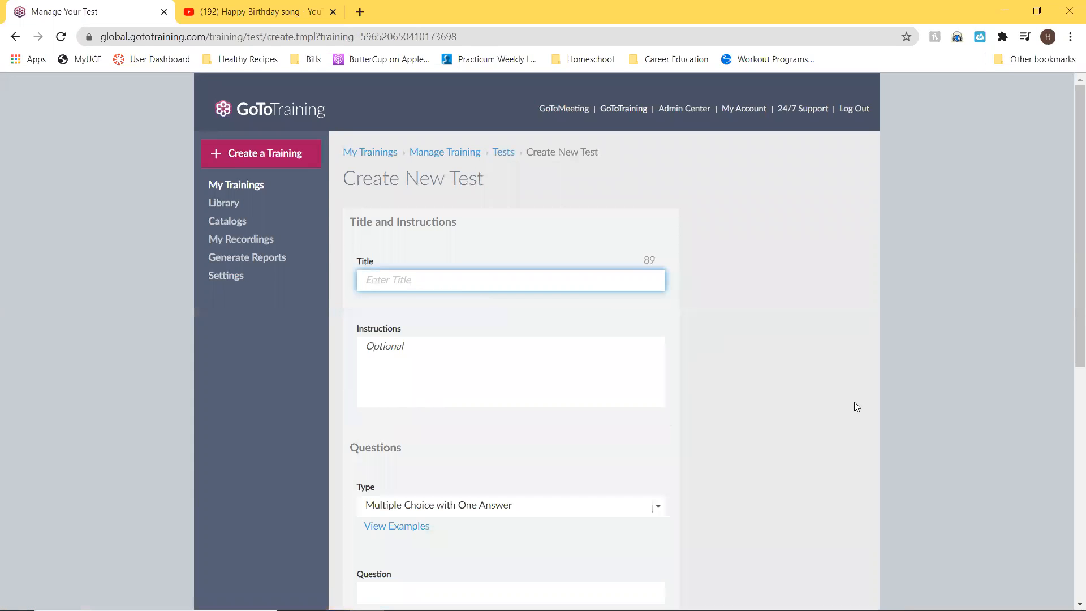
pyautogui.write('Hi')
pyautogui.click(526, 367)
pyautogui.write('H')
# - Set the test question's type to Multiple Choice with Multiple Answers
pyautogui.scroll(-4, 407, 295)
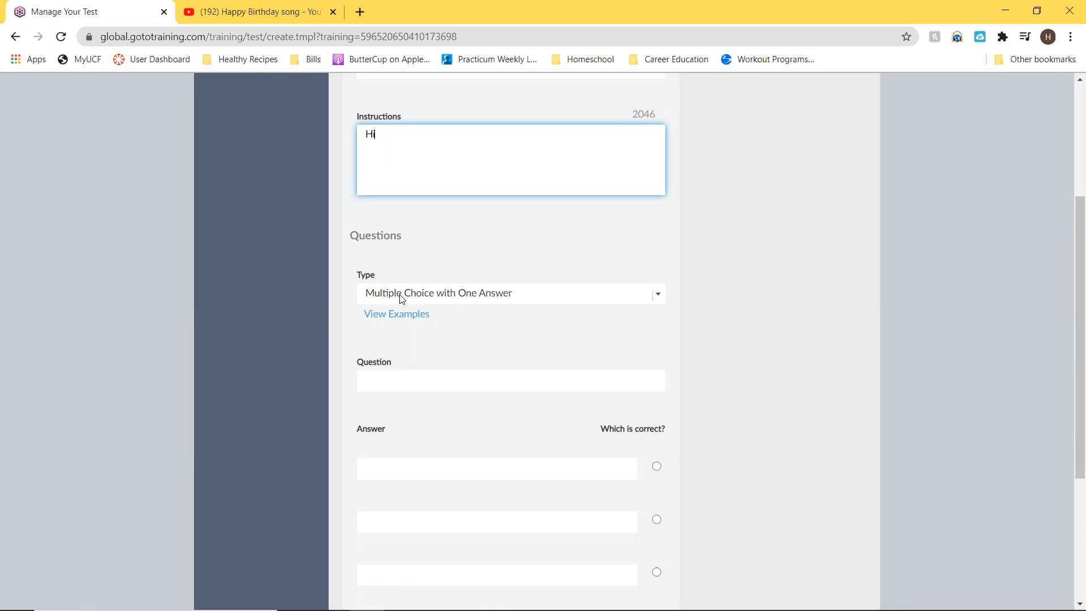
pyautogui.click(403, 298)
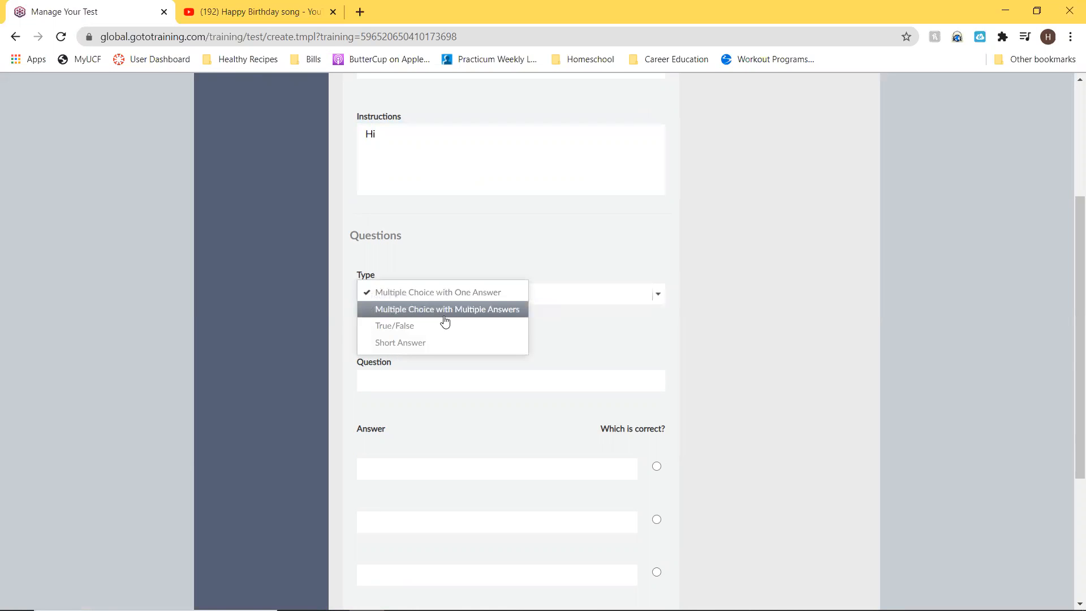
pyautogui.click(484, 311)
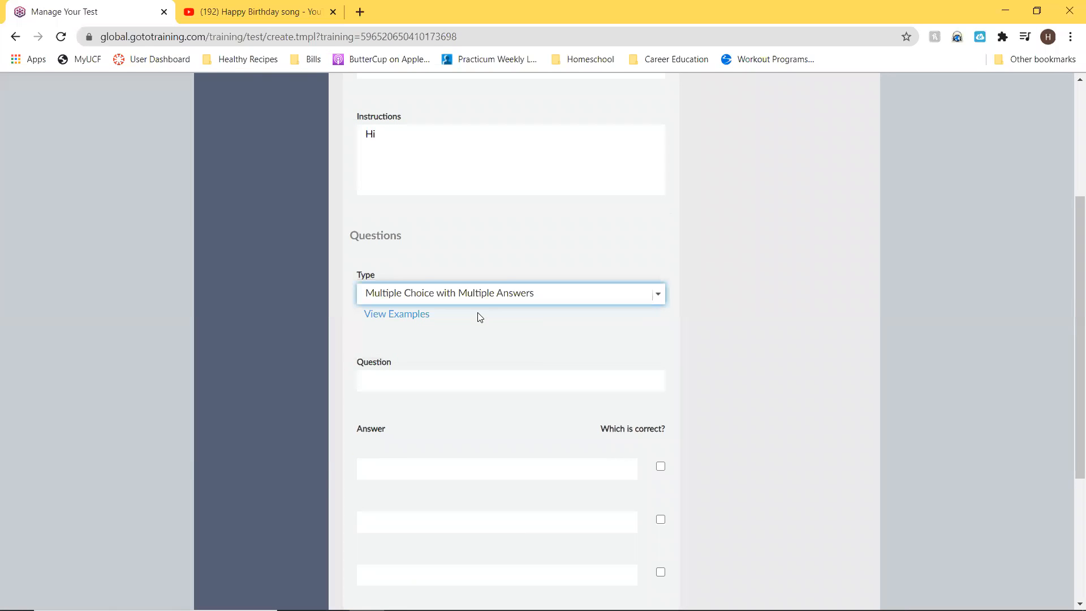
# - View the examples of each question type one after another, and close the examples
pyautogui.click(406, 318)
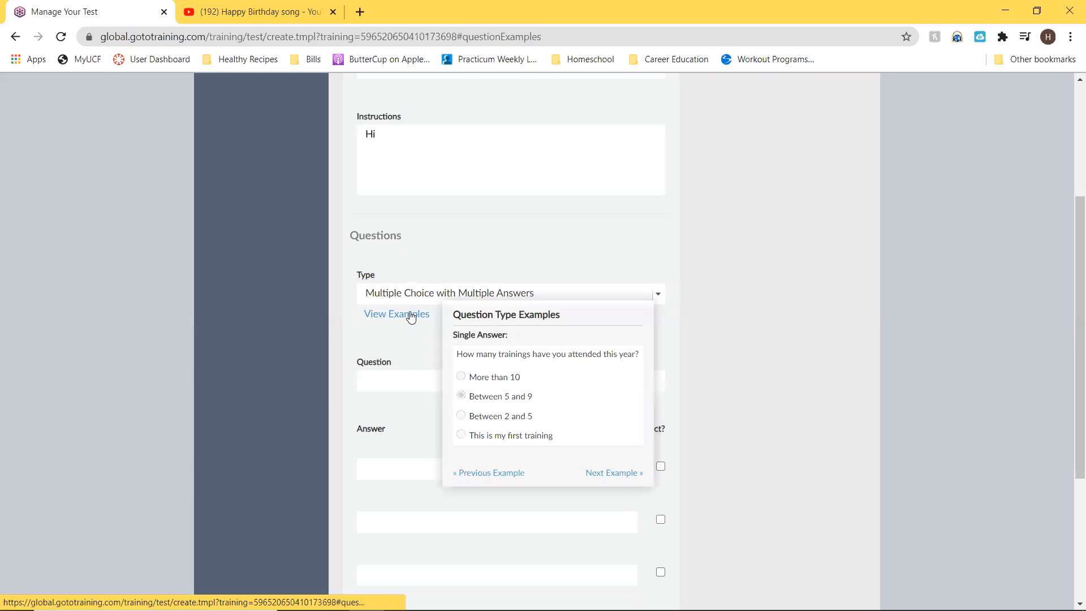
pyautogui.click(618, 475)
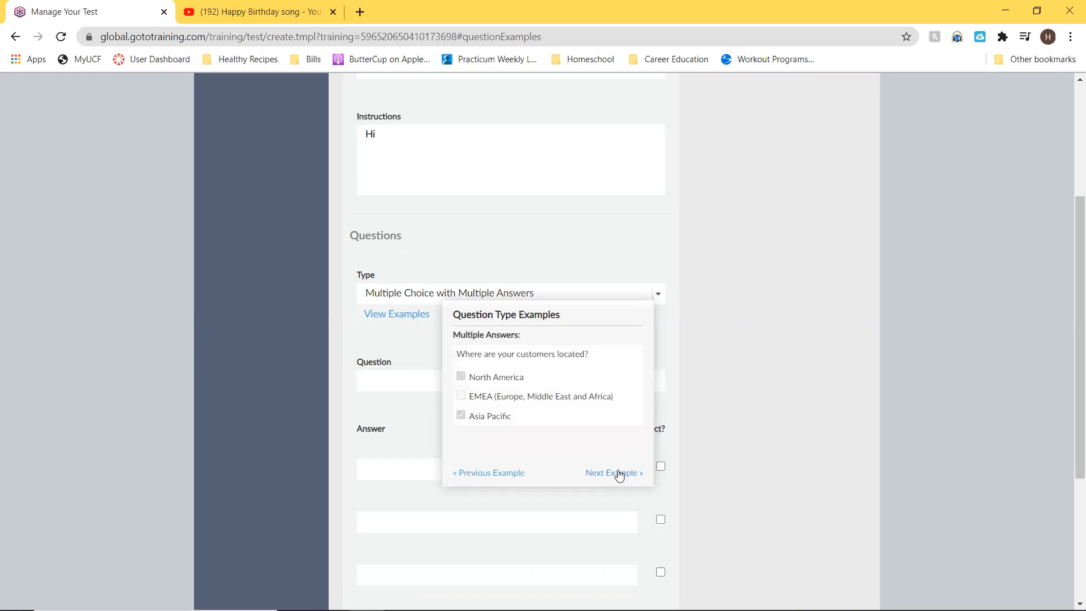
pyautogui.click(622, 476)
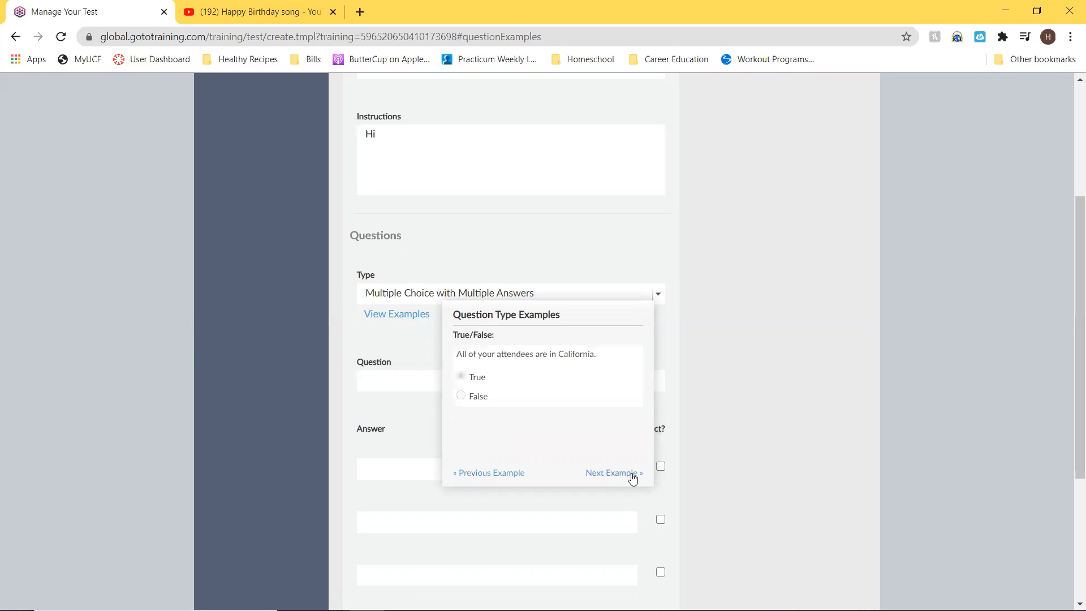
pyautogui.click(632, 476)
pyautogui.click(635, 478)
pyautogui.click(696, 308)
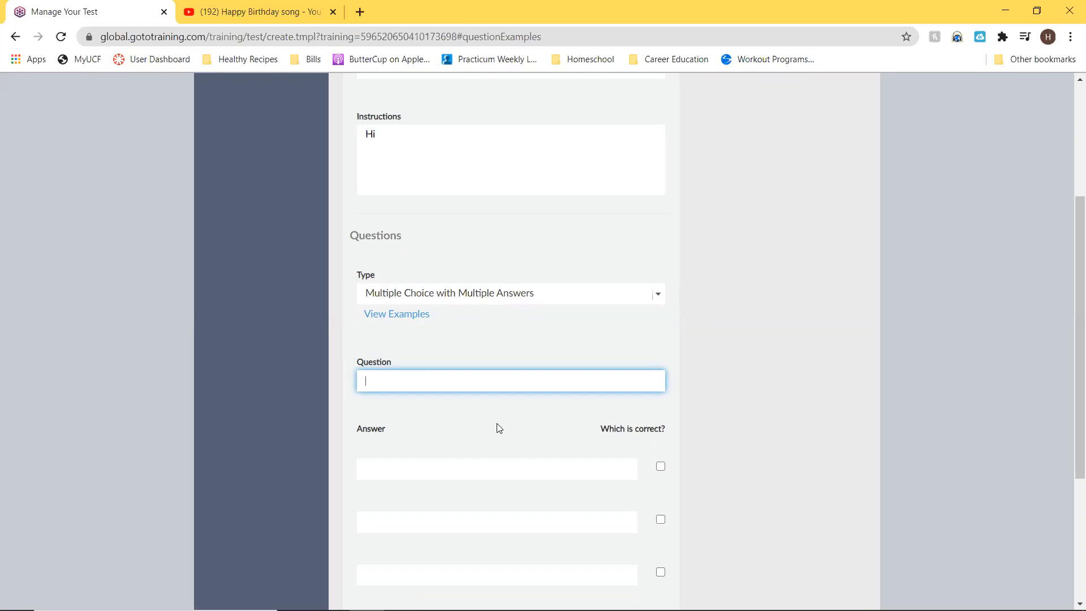
# - Enter a test question asking for the trainer's favorite color and set its type to Multiple Choice with One Answer
pyautogui.write('Hwat i')
pyautogui.press('BackSpace')
pyautogui.press('BackSpace')
pyautogui.press('BackSpace')
pyautogui.press('BackSpace')
pyautogui.press('BackSpace')
pyautogui.press('BackSpace')
pyautogui.write("What is Hanmi's favorite ")
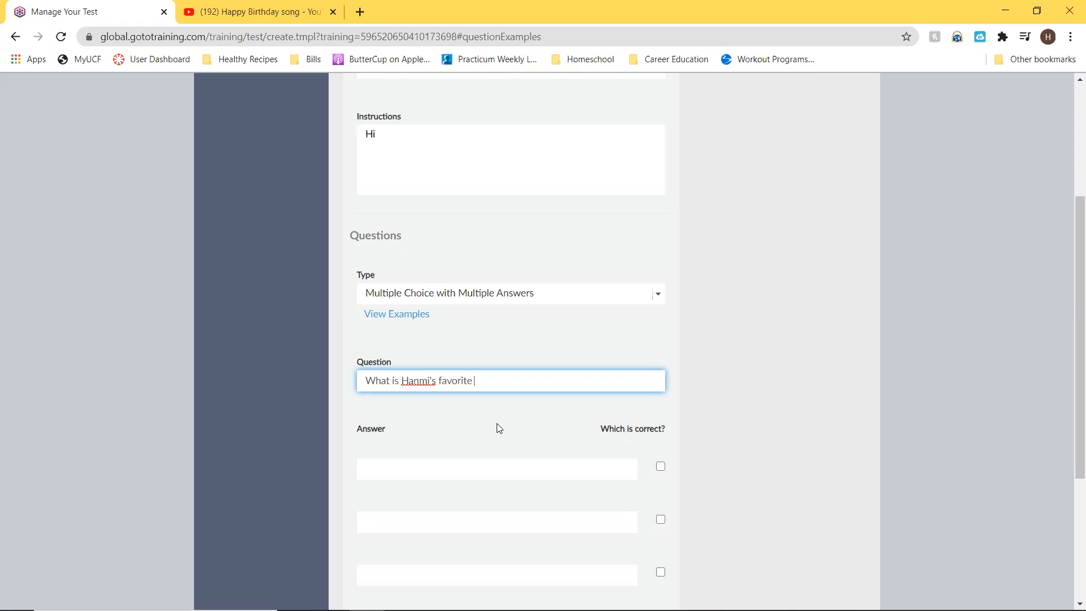
pyautogui.write('col')
pyautogui.click(609, 293)
pyautogui.click(500, 275)
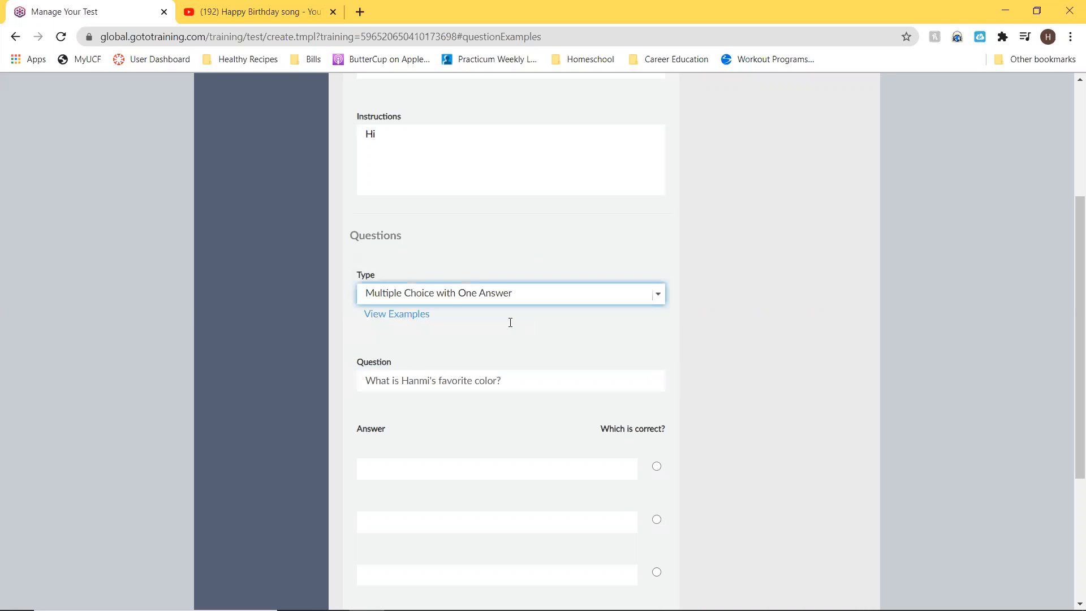
# - Enter the answers "Purple", "Yellow" and "Green" for the question and mark Purple as correct
pyautogui.scroll(-3, 503, 334)
pyautogui.click(475, 331)
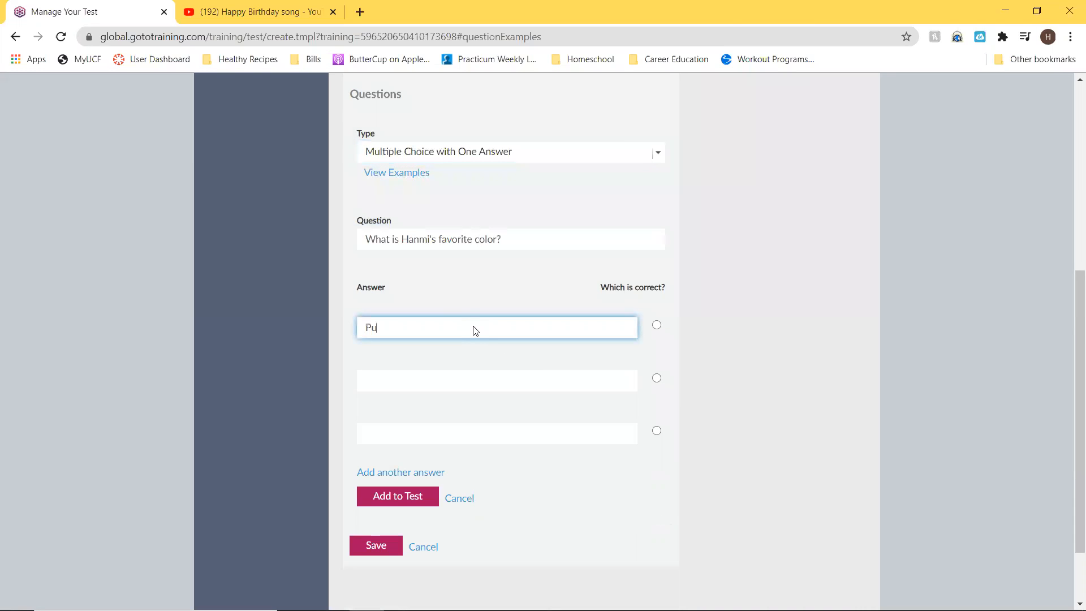
pyautogui.click(453, 372)
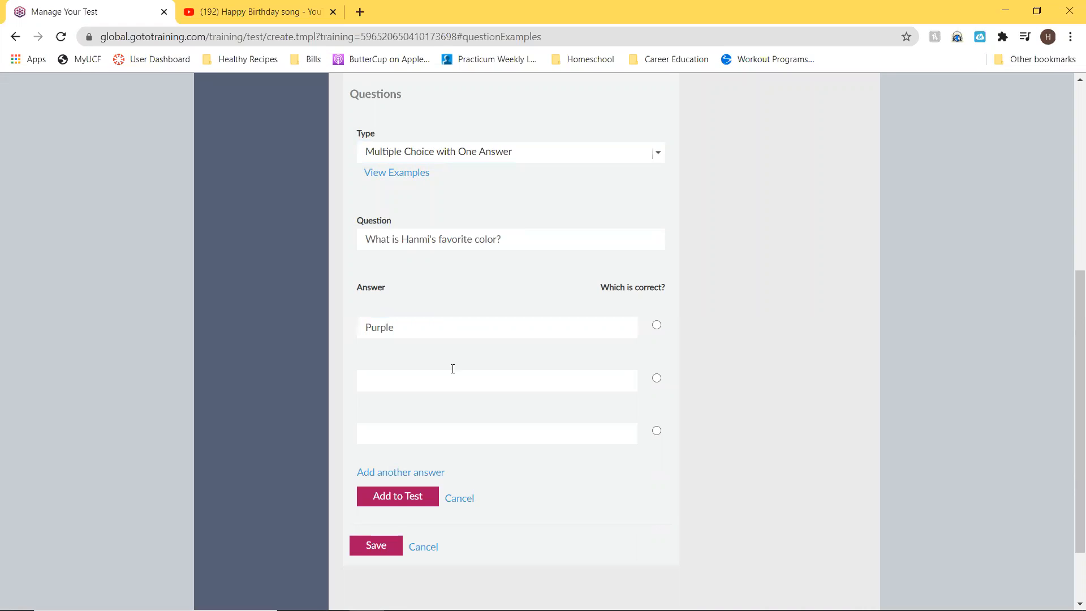
pyautogui.write('Yellow')
pyautogui.click(438, 434)
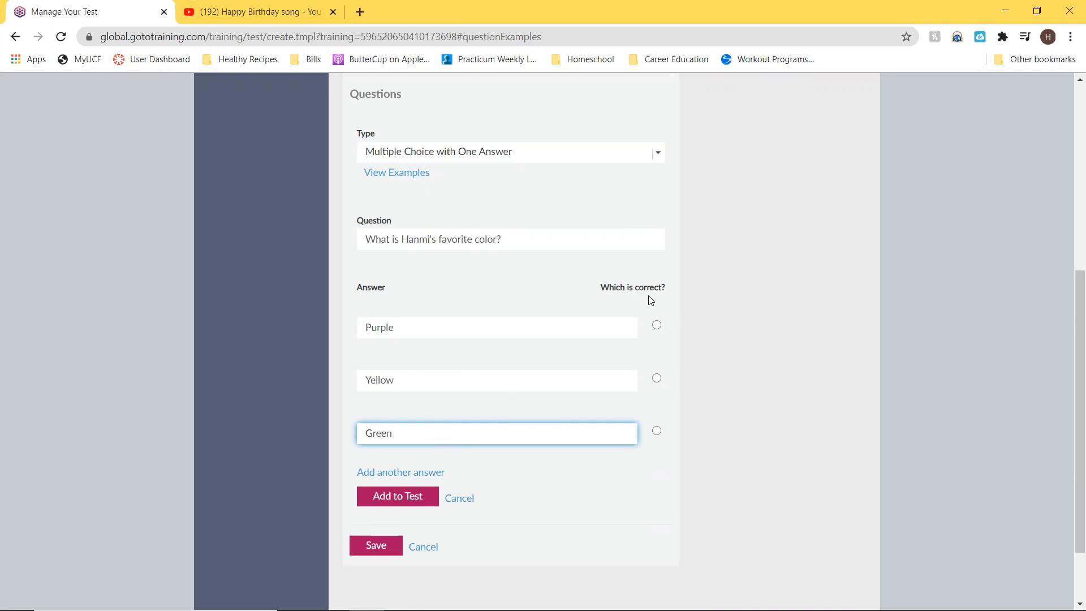
pyautogui.click(657, 328)
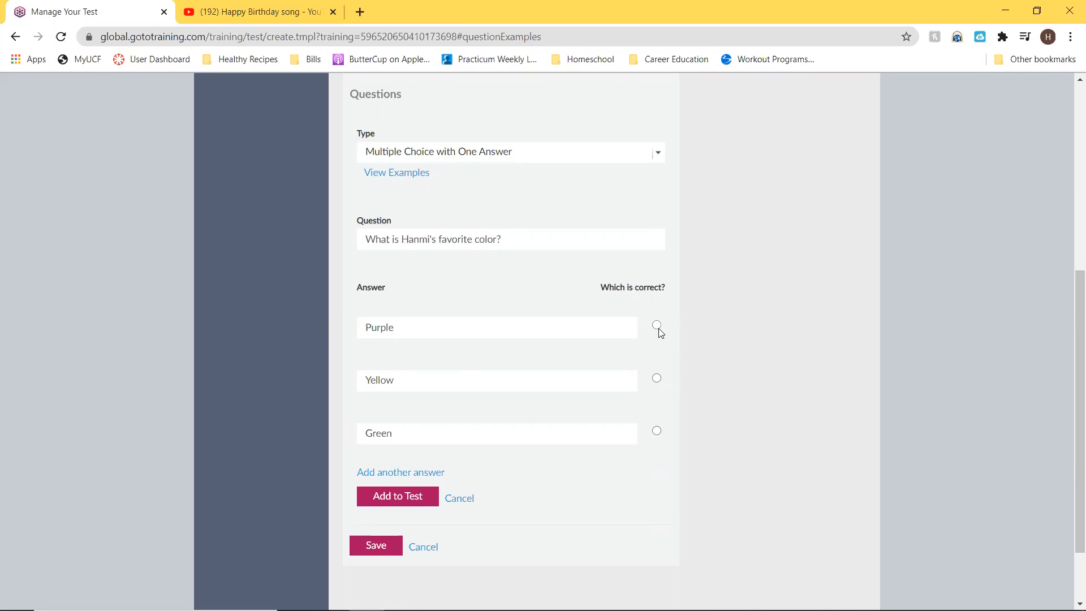
# - Add two more blank answer rows and add the favorite color question to the test
pyautogui.scroll(-2, 441, 425)
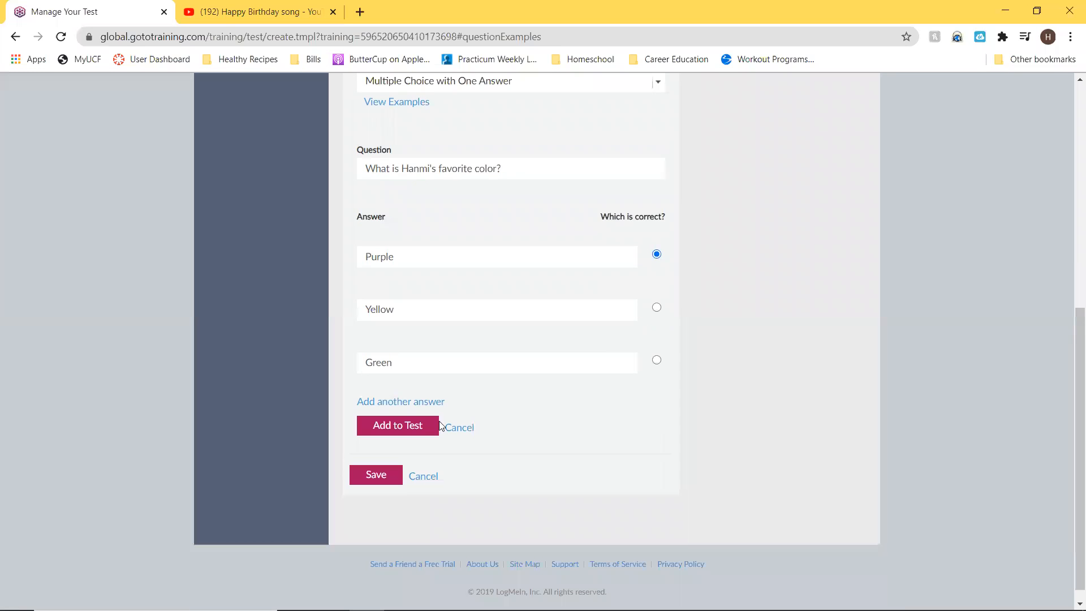
pyautogui.click(399, 402)
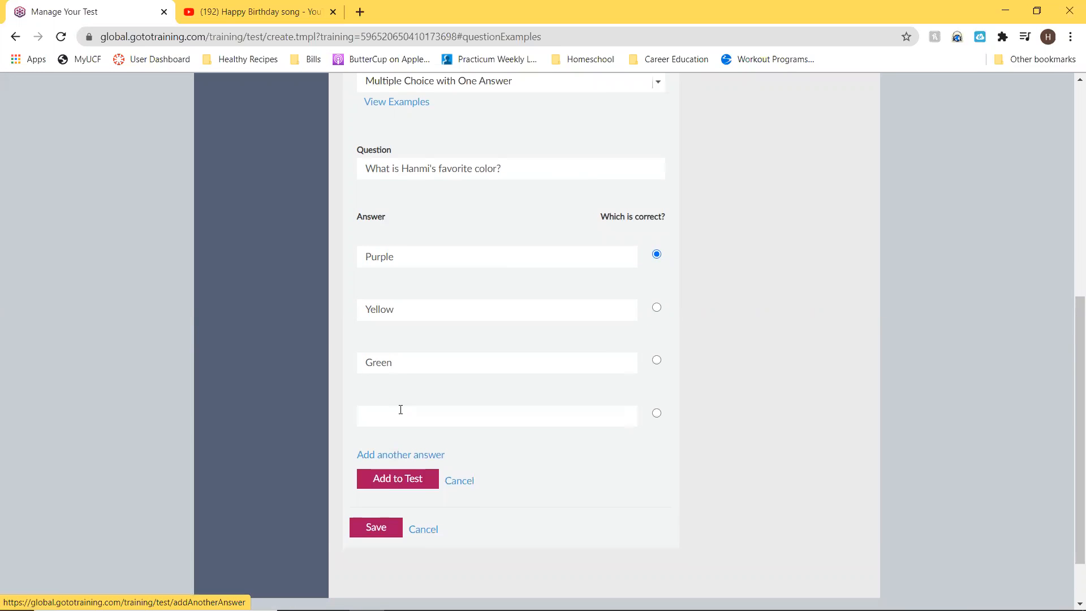
pyautogui.click(430, 454)
pyautogui.scroll(-2, 545, 494)
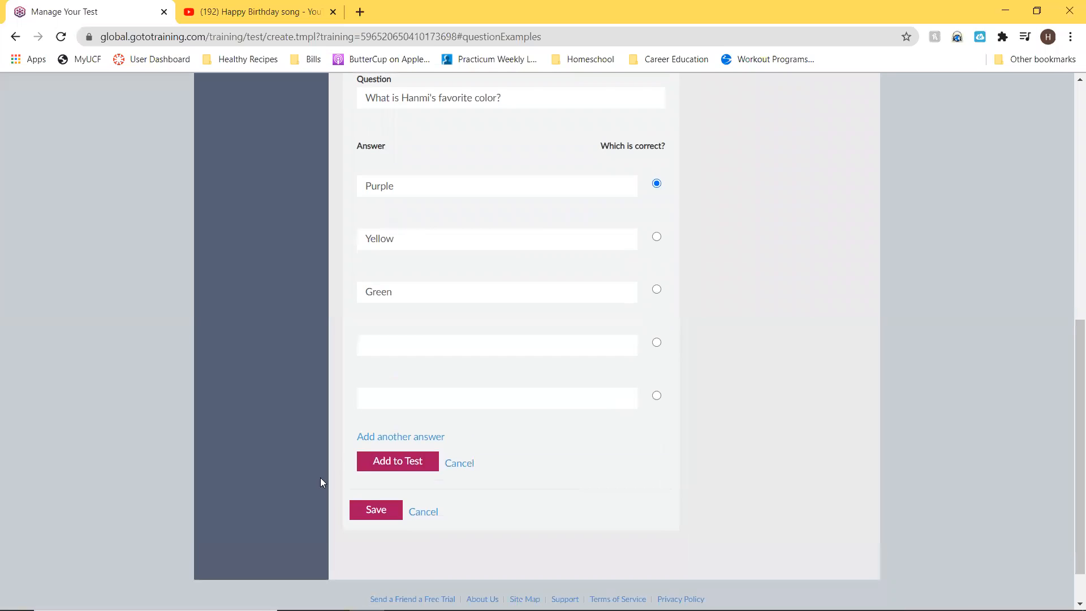
pyautogui.click(418, 460)
pyautogui.click(400, 466)
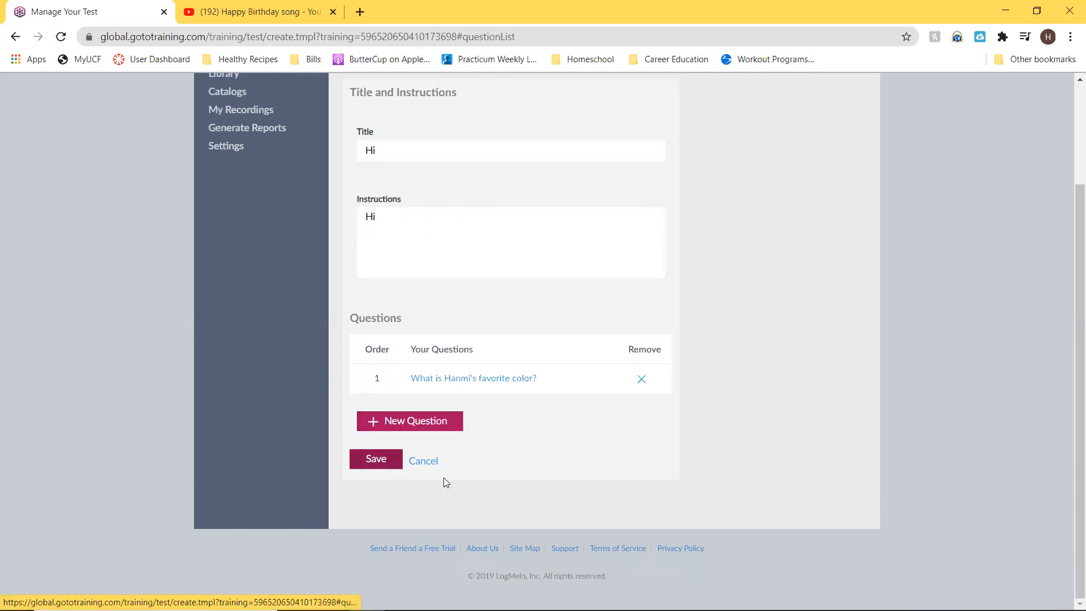
pyautogui.scroll(1, 496, 519)
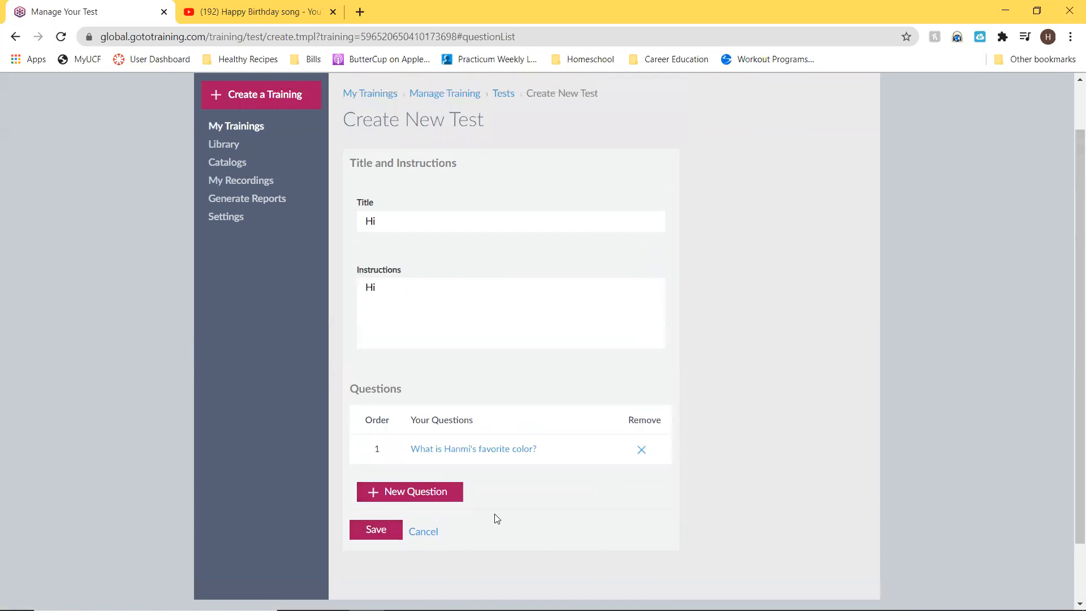
# - Start a second question, discard it while still blank, and save the test
pyautogui.click(434, 501)
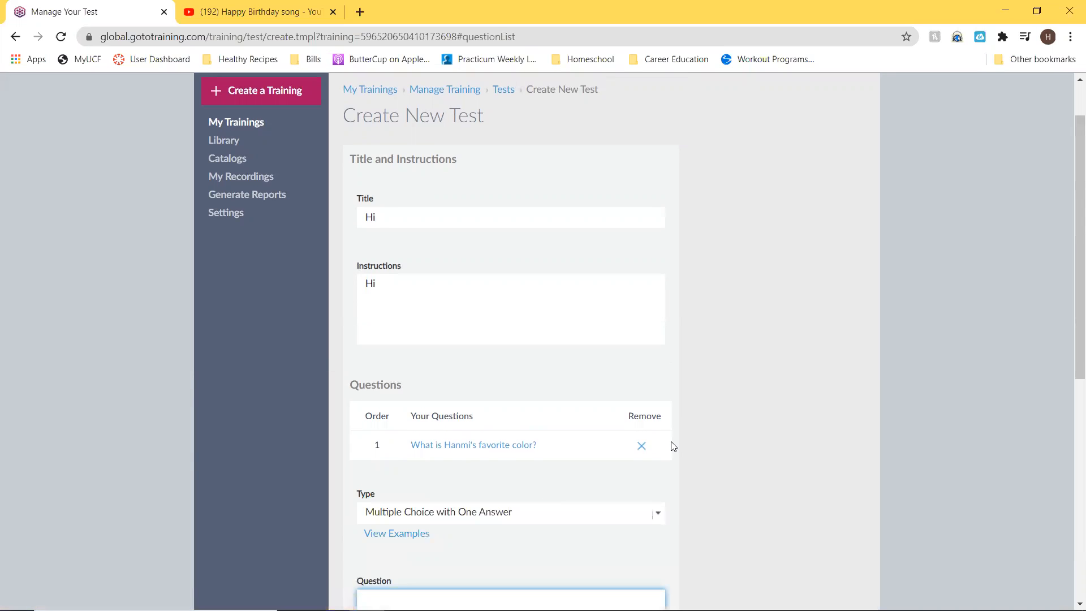
pyautogui.scroll(-4, 684, 469)
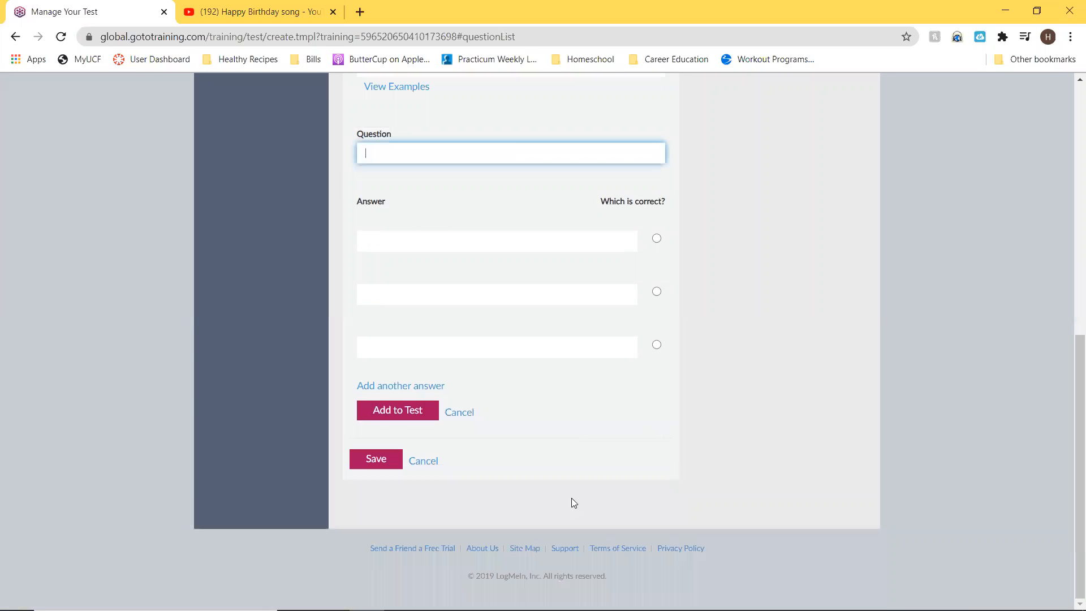
pyautogui.click(382, 465)
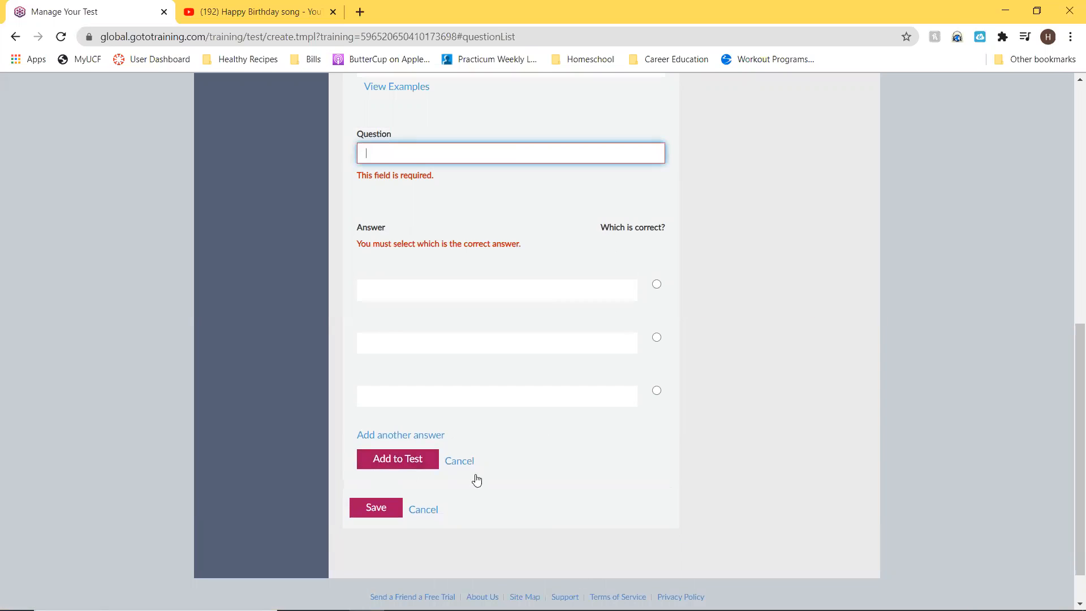
pyautogui.click(378, 460)
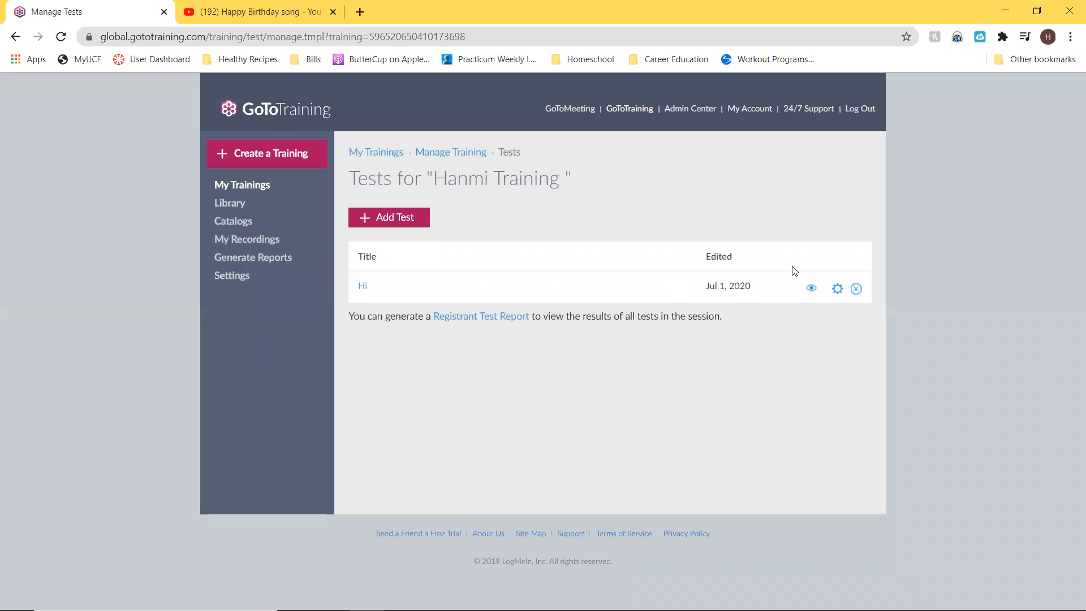
# - Preview the "Hi" test, and save its settings with delivery during the training session and correct answers and test scores shown
pyautogui.click(812, 289)
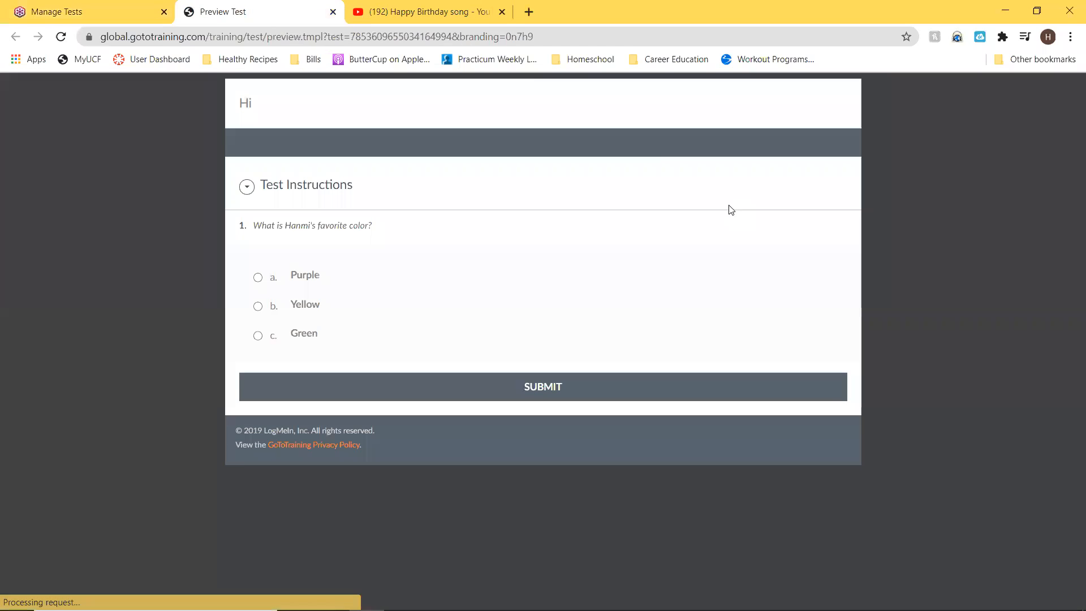
pyautogui.click(332, 12)
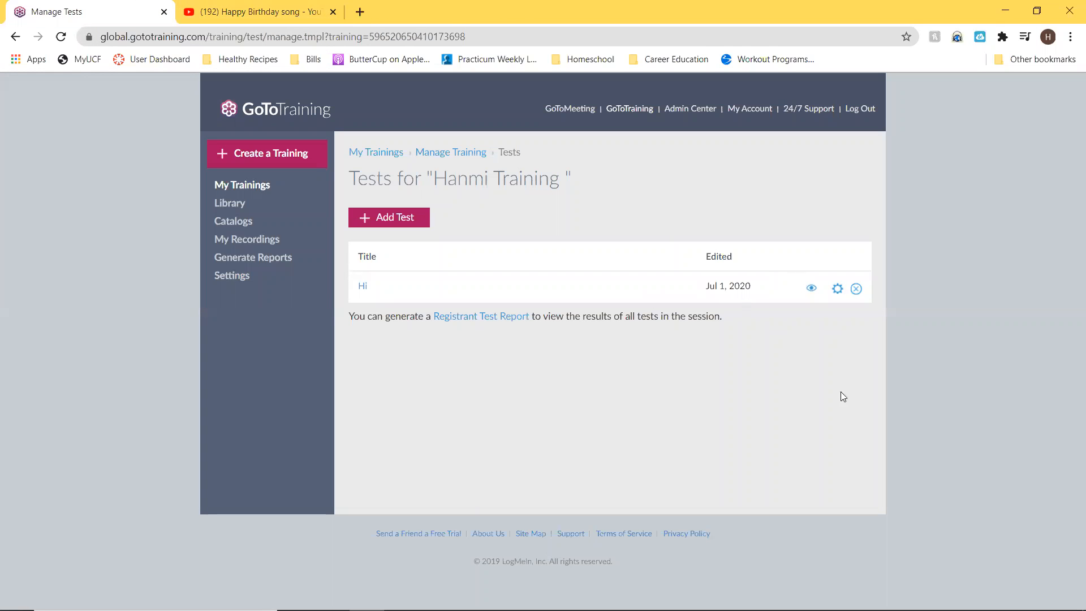
pyautogui.click(837, 288)
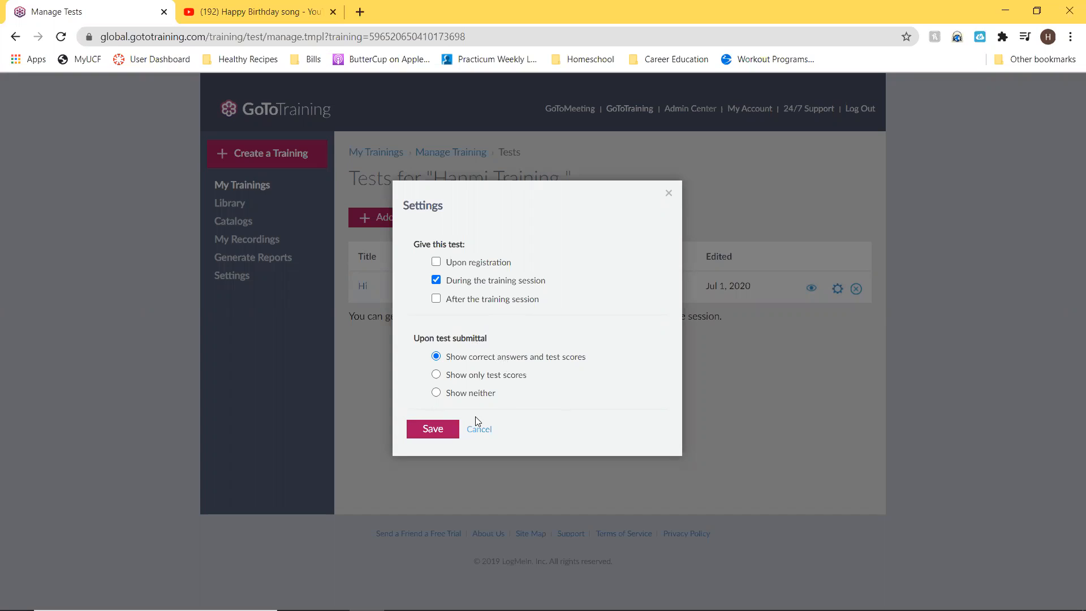
pyautogui.click(446, 431)
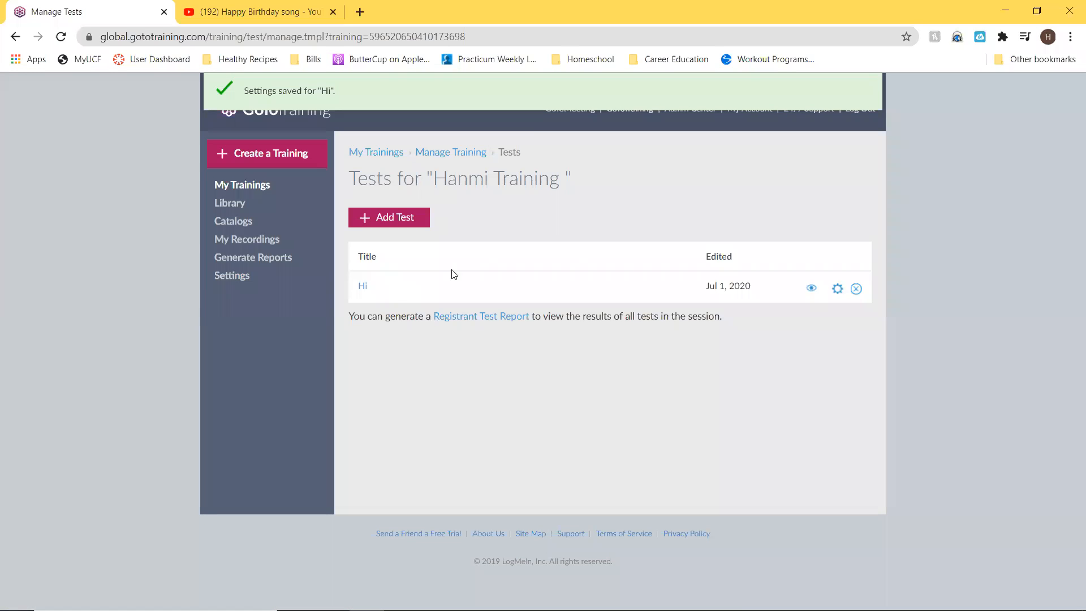
# - Add the existing "Hi" test from the library to the training
pyautogui.click(410, 226)
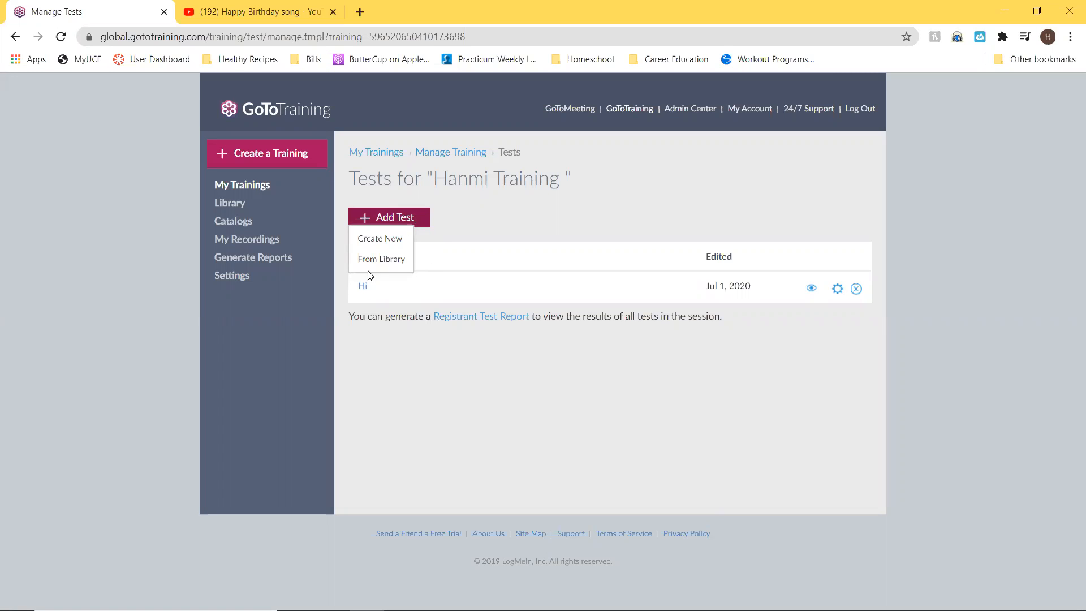
pyautogui.click(378, 258)
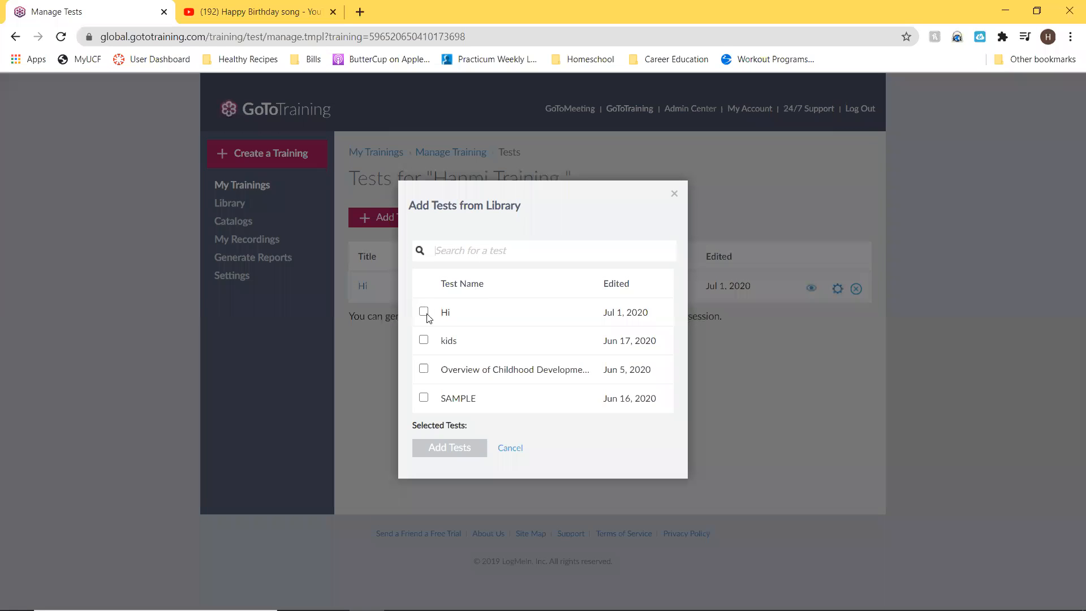
pyautogui.click(424, 312)
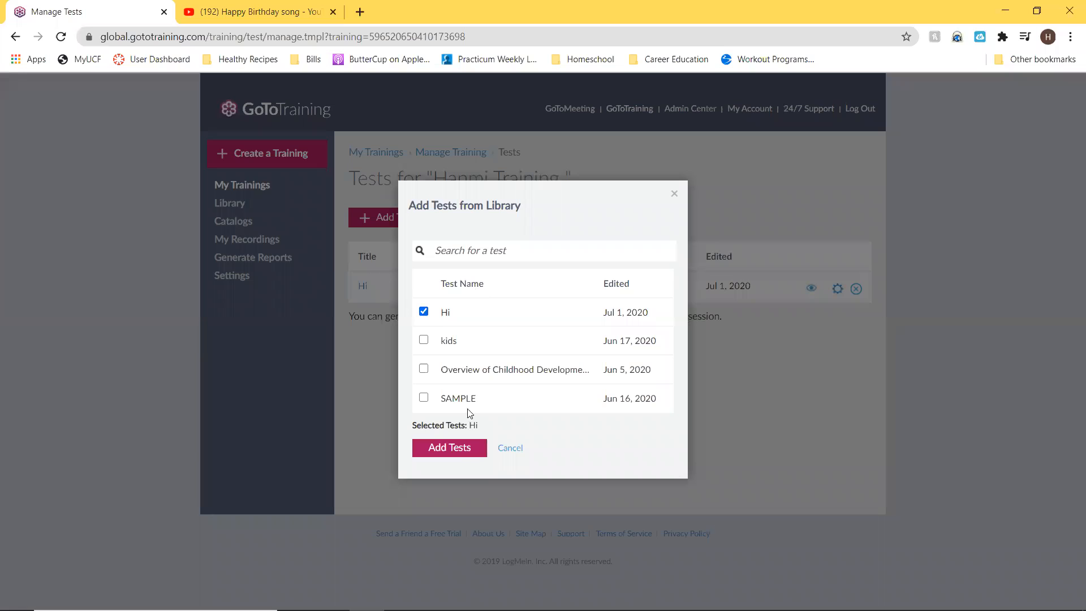
pyautogui.click(461, 449)
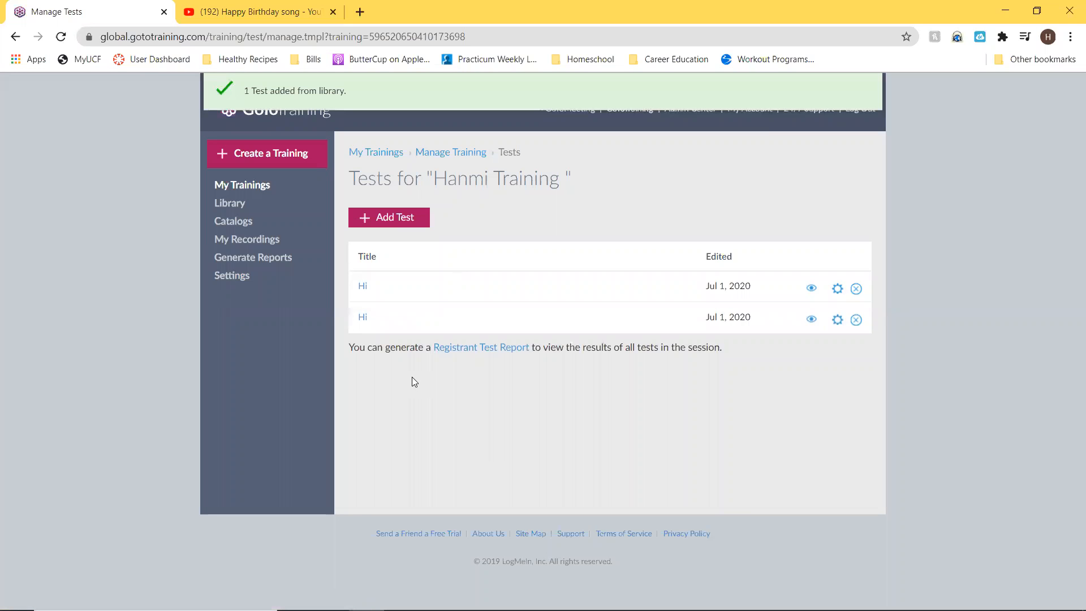
# - Change the title of the test added from the library to "Post Test Hi" and save it
pyautogui.click(362, 321)
pyautogui.click(367, 281)
pyautogui.write('Post ')
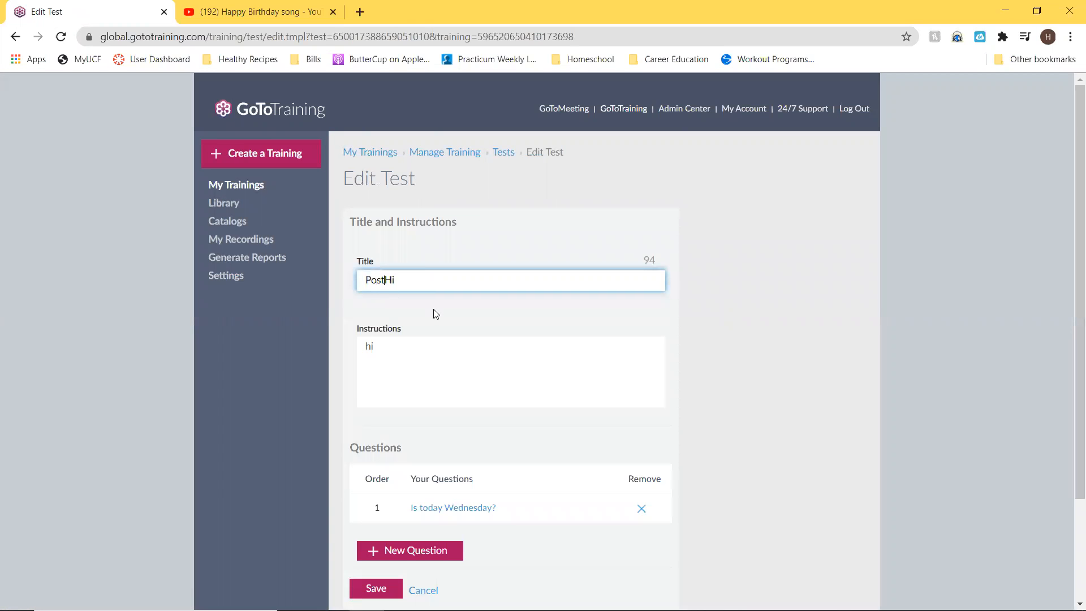
pyautogui.write('Test')
pyautogui.scroll(-3, 425, 396)
pyautogui.click(389, 459)
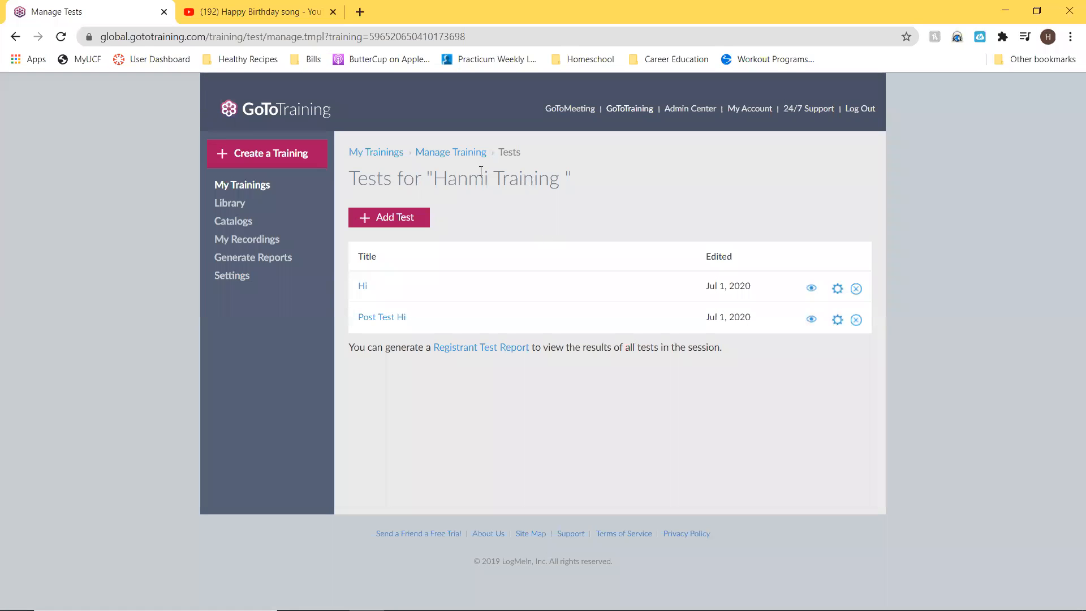
# - Return to the Manage Training page and open the training's polls for editing
pyautogui.click(468, 155)
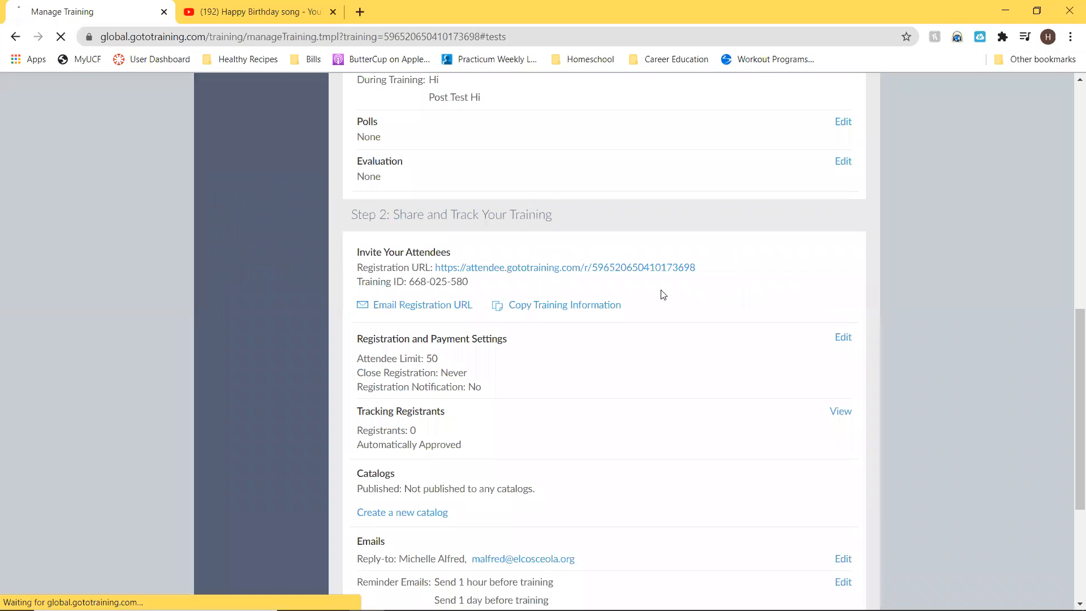
pyautogui.scroll(5, 826, 373)
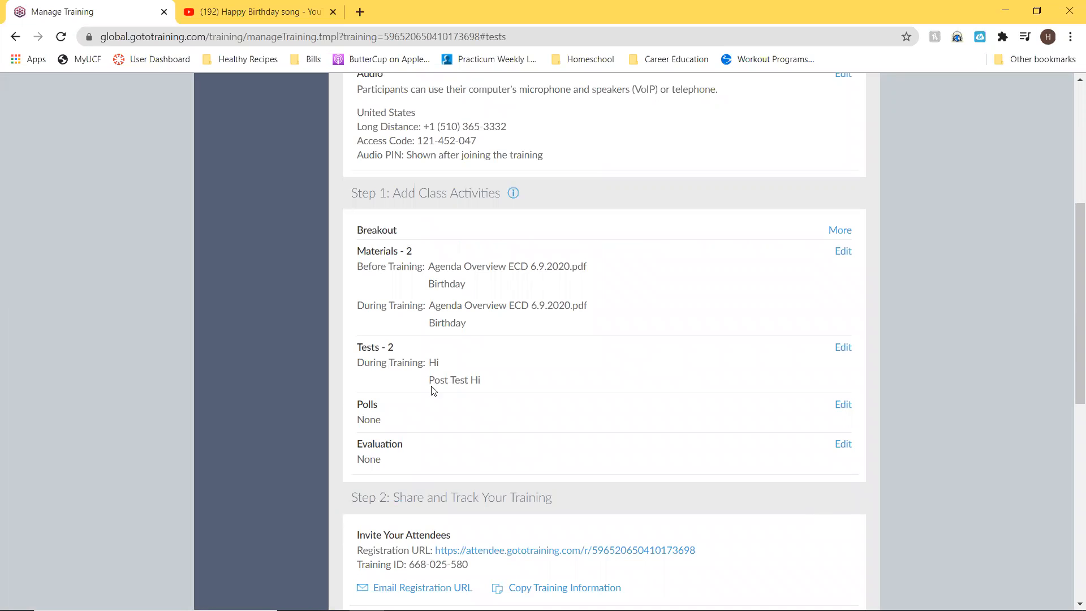
pyautogui.click(843, 405)
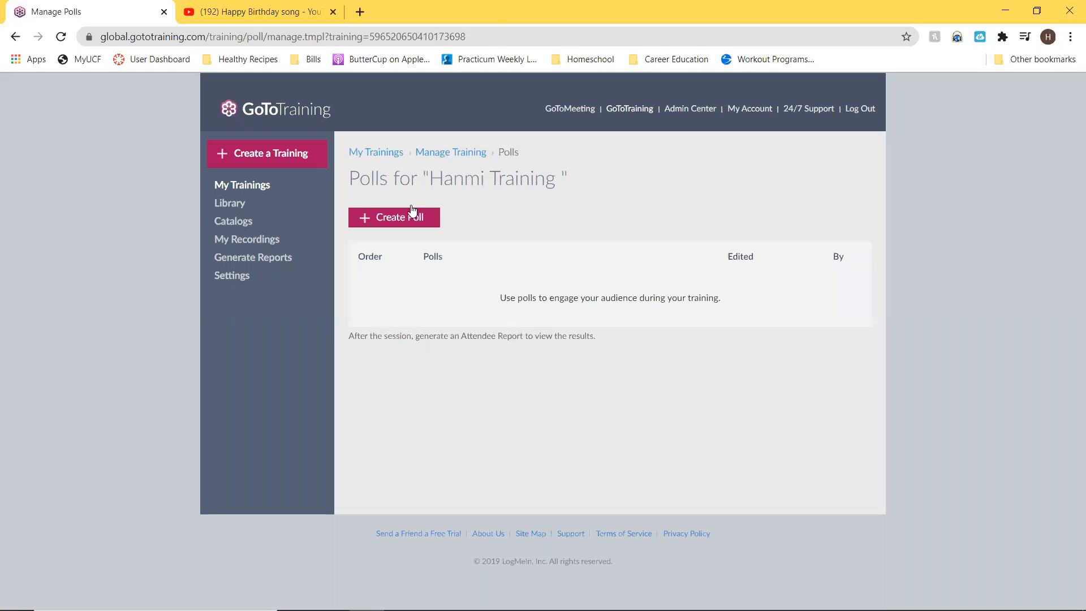
# - View the polls available in the library, and close the list without adding any
pyautogui.click(416, 218)
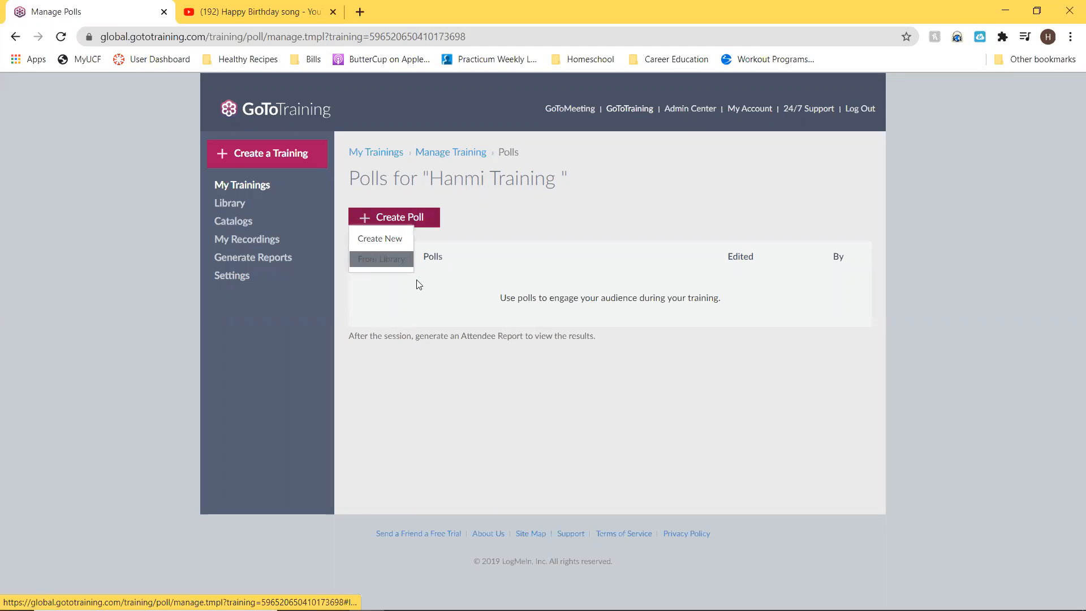
pyautogui.click(378, 258)
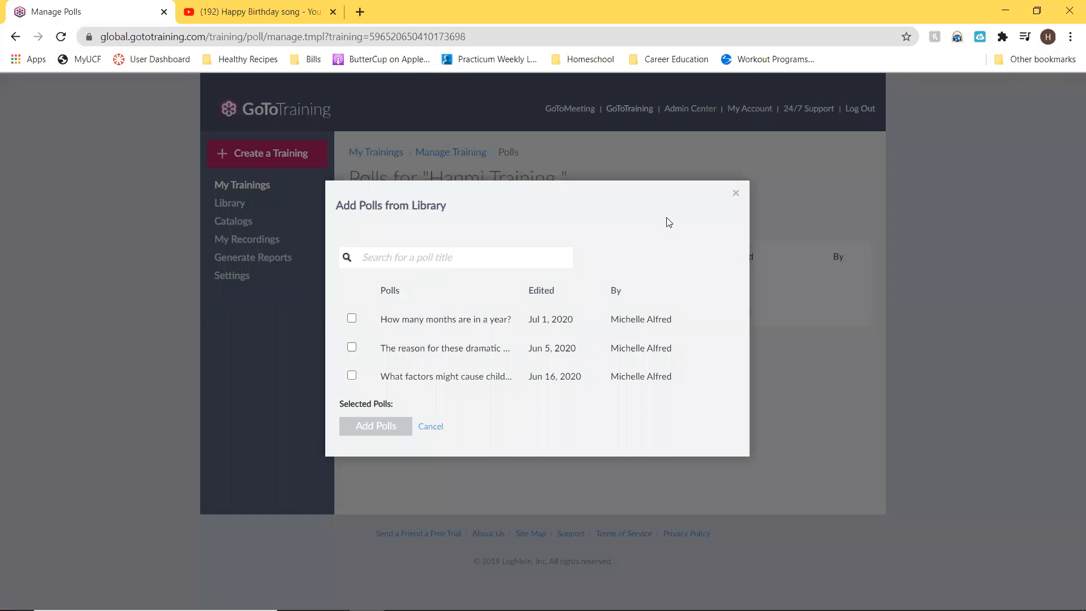
pyautogui.click(736, 193)
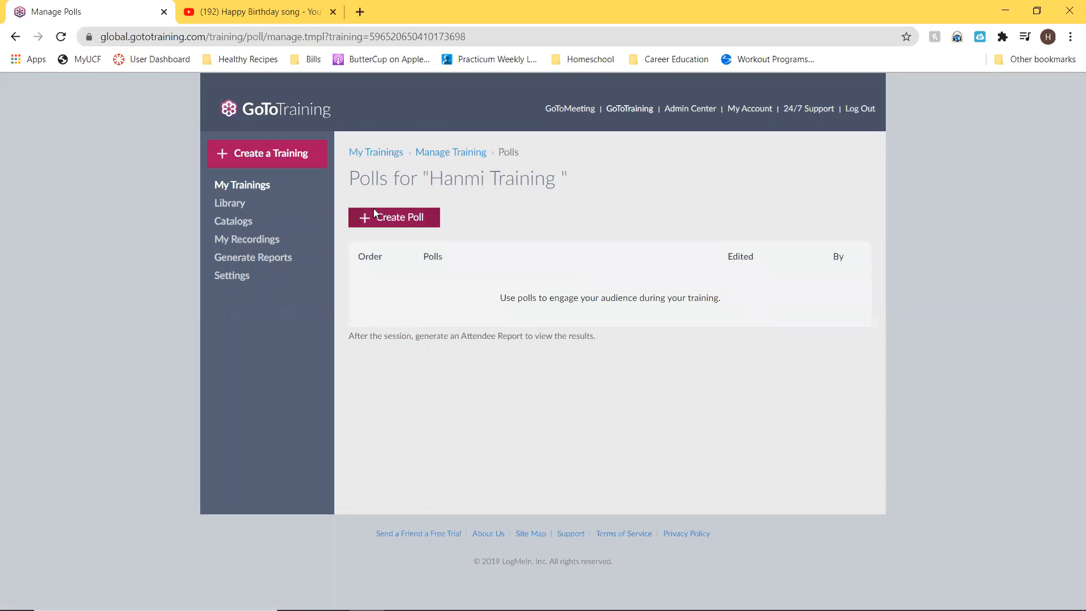
# - Start a new poll for the training and review the available poll types and the examples
pyautogui.click(387, 238)
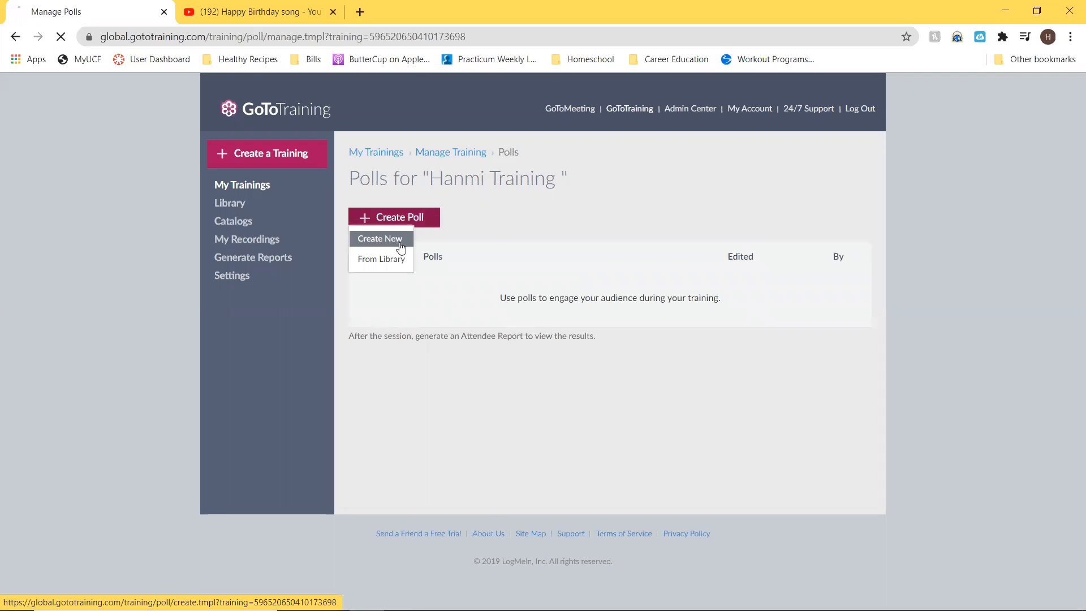
pyautogui.click(525, 263)
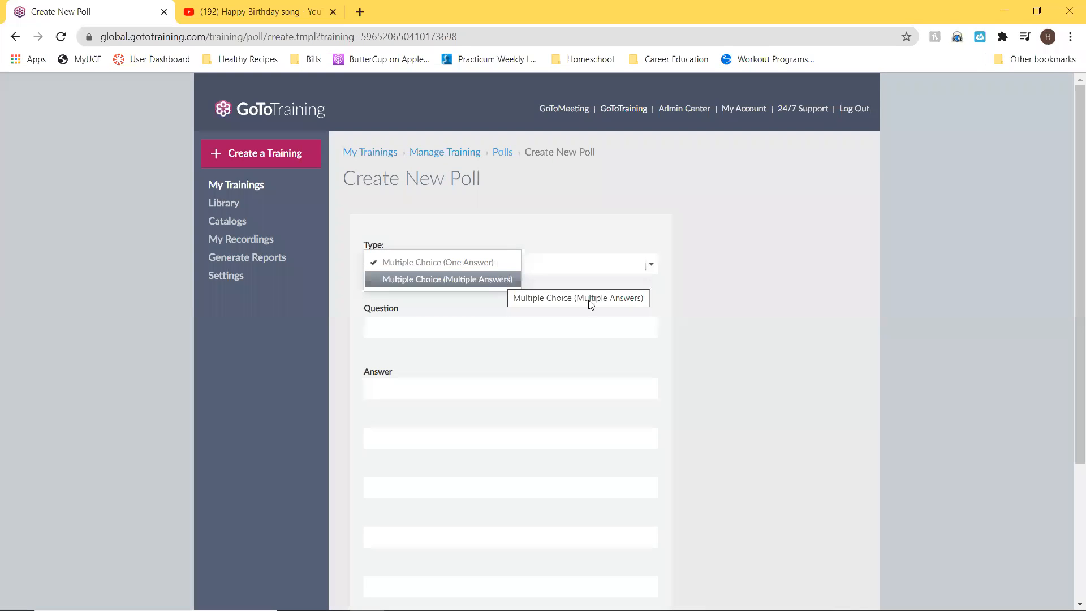
pyautogui.click(607, 294)
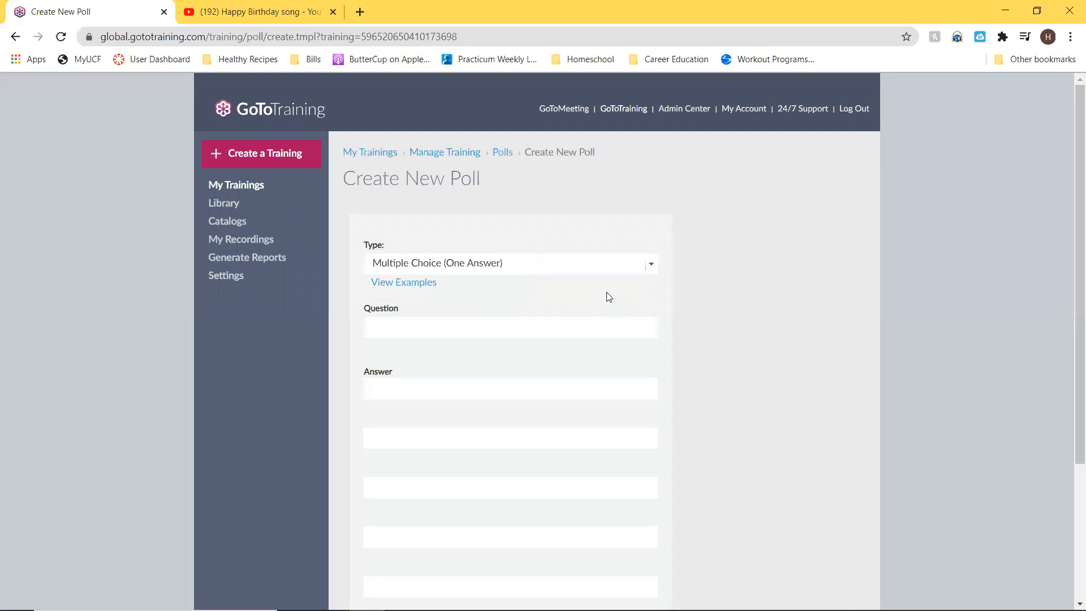
pyautogui.click(416, 285)
pyautogui.click(696, 315)
# - Enter "How are you feeling today?" as the question of the one-answer multiple-choice poll
pyautogui.click(569, 333)
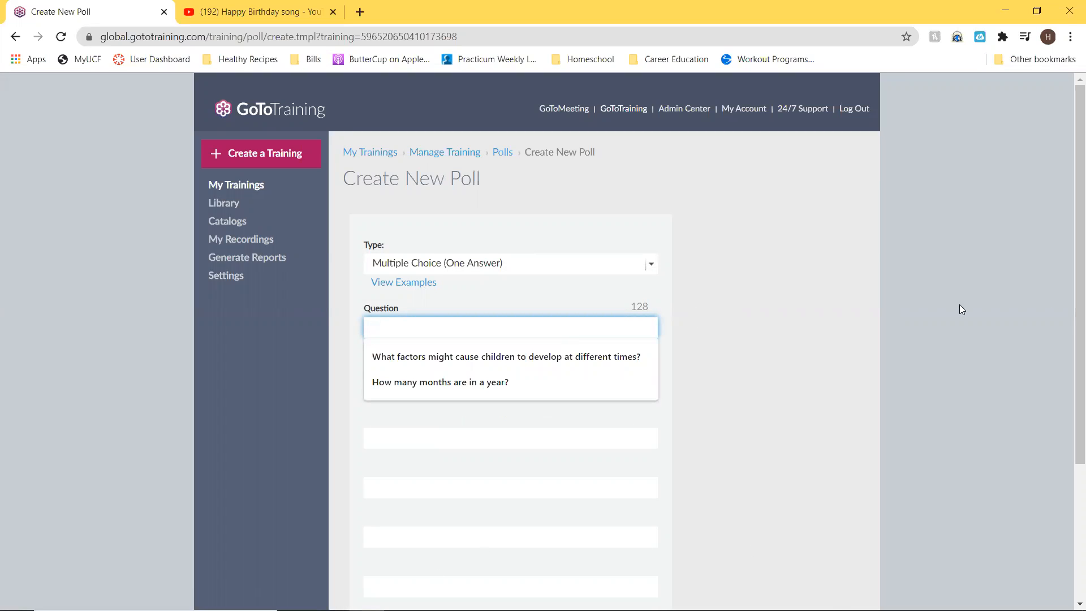
pyautogui.click(844, 297)
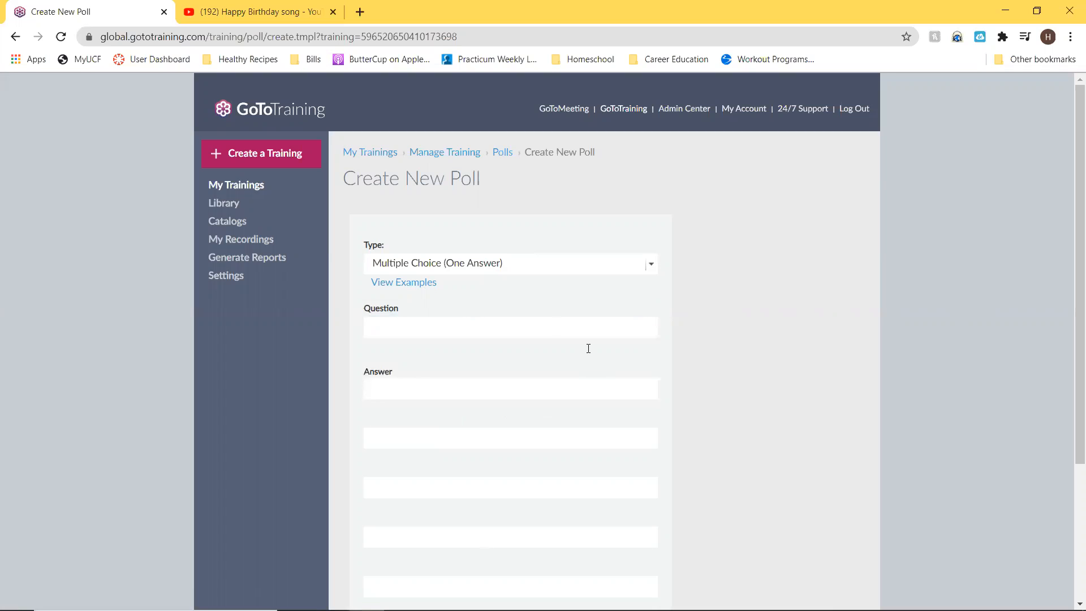
pyautogui.click(549, 329)
pyautogui.write('How are you feelin')
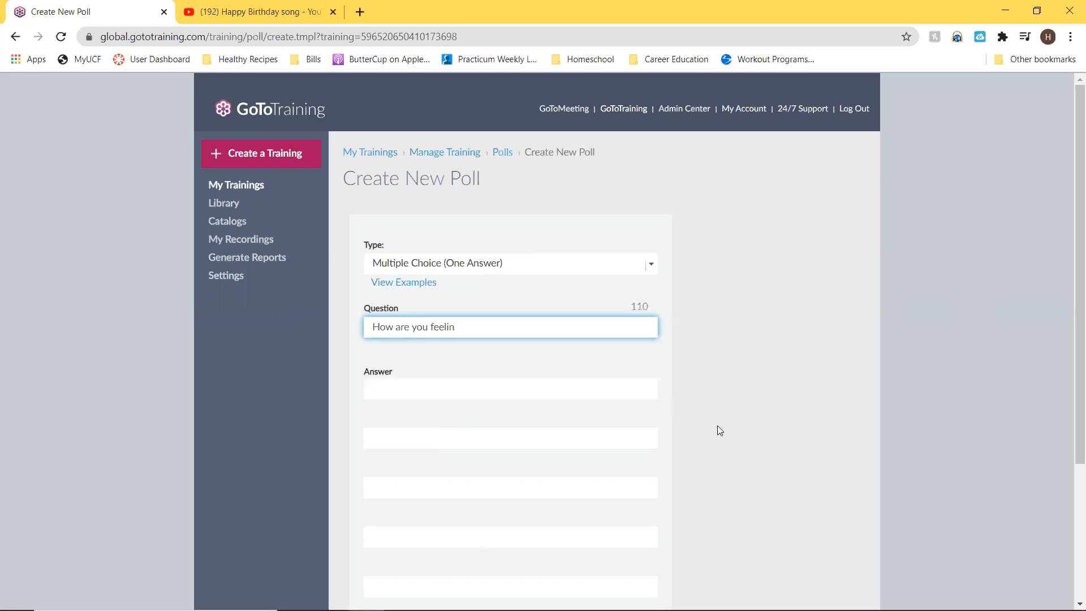
pyautogui.write('g today?')
# - Enter "Happy", "Sad" and "Ok" as the poll's first three answers
pyautogui.click(582, 388)
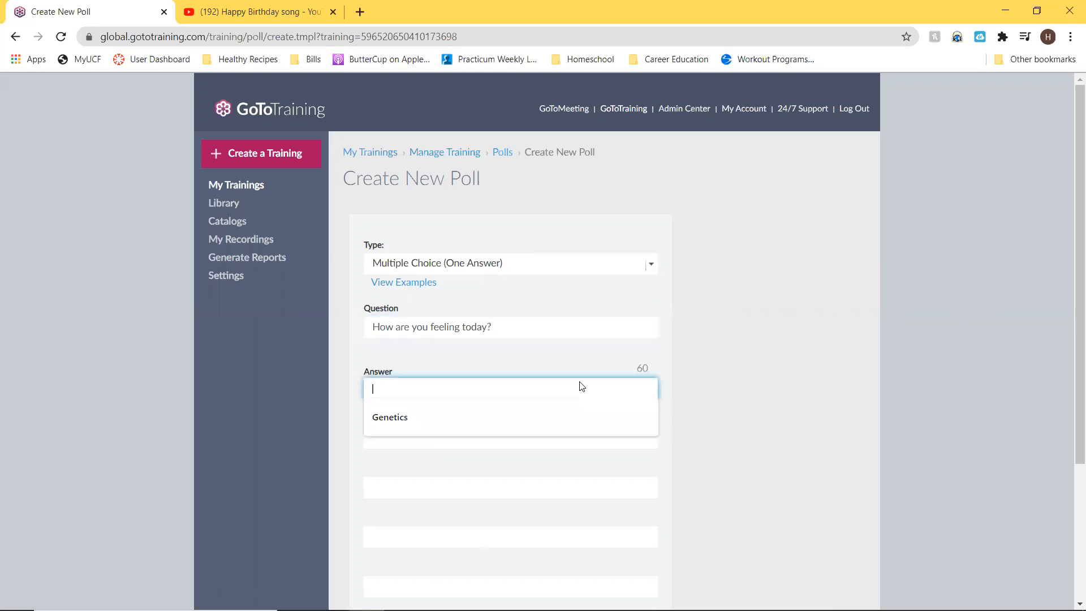
pyautogui.write('Happy')
pyautogui.click(560, 440)
pyautogui.write('Sd')
pyautogui.press('BackSpace')
pyautogui.write('ad')
pyautogui.click(554, 488)
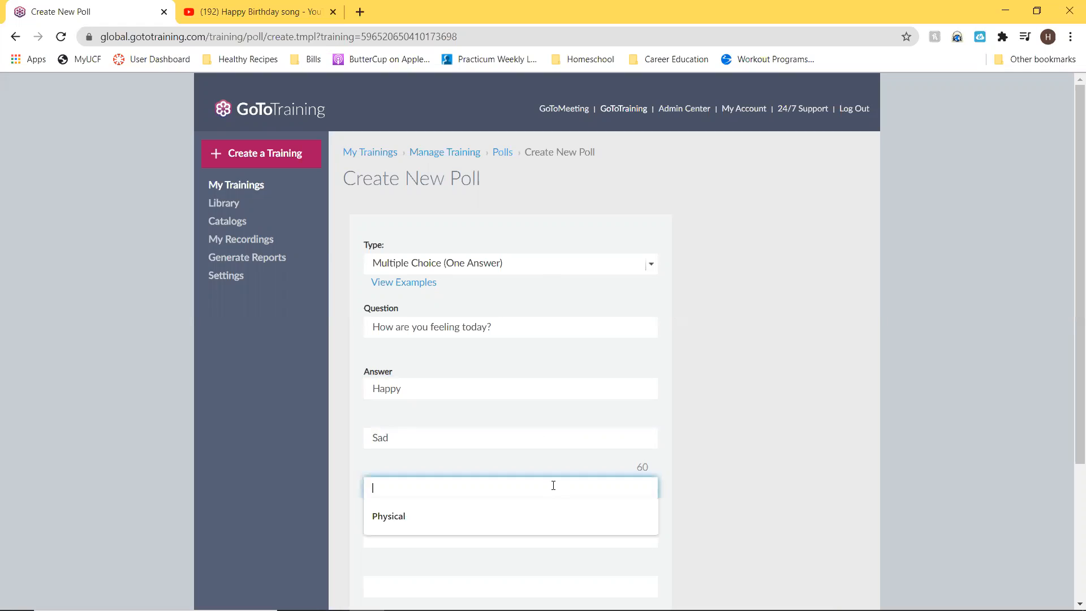
pyautogui.write('Ok')
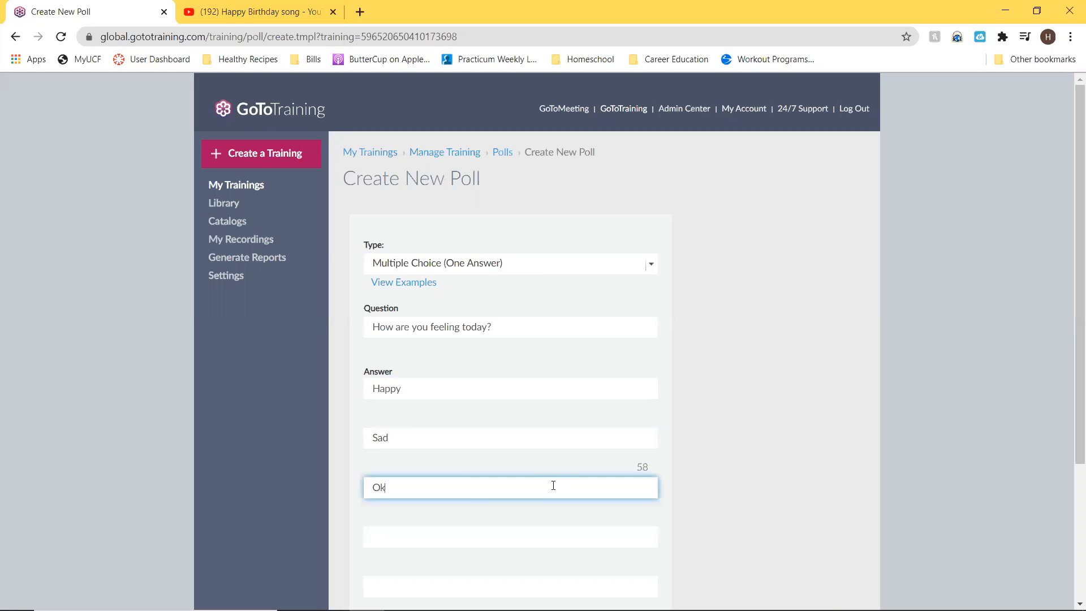
# - Add "Tired" as the fourth answer and save the poll
pyautogui.scroll(-1, 480, 534)
pyautogui.click(449, 540)
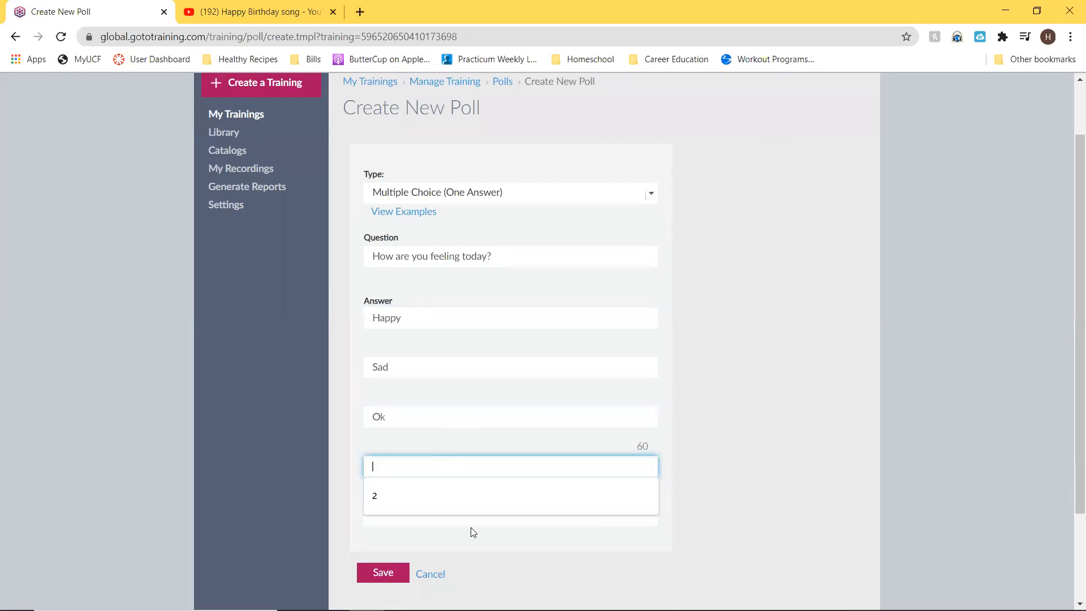
pyautogui.write('Tired')
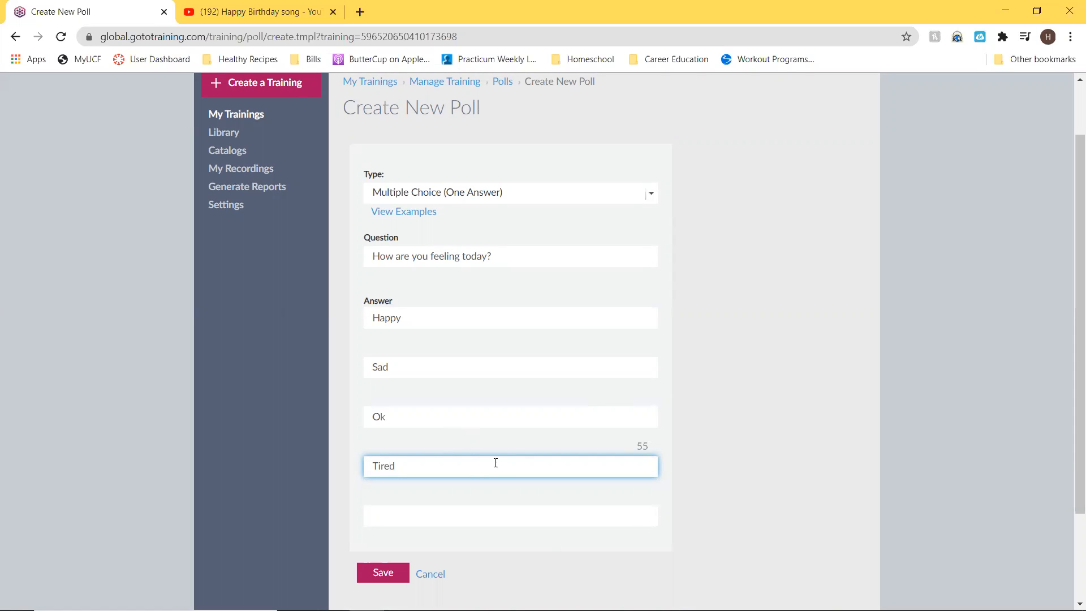
pyautogui.scroll(-1, 583, 537)
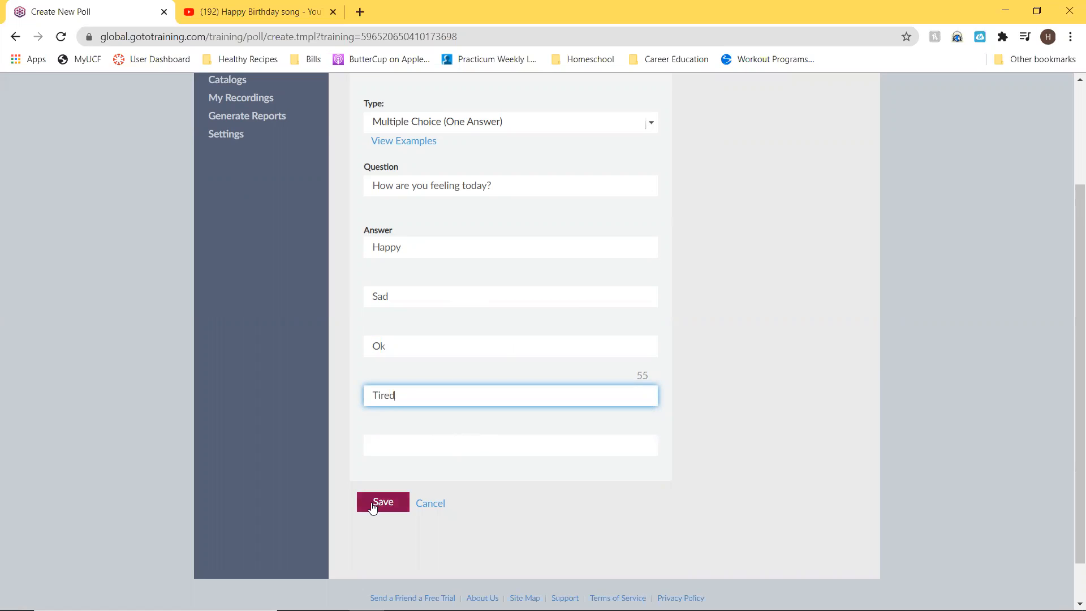
pyautogui.click(390, 510)
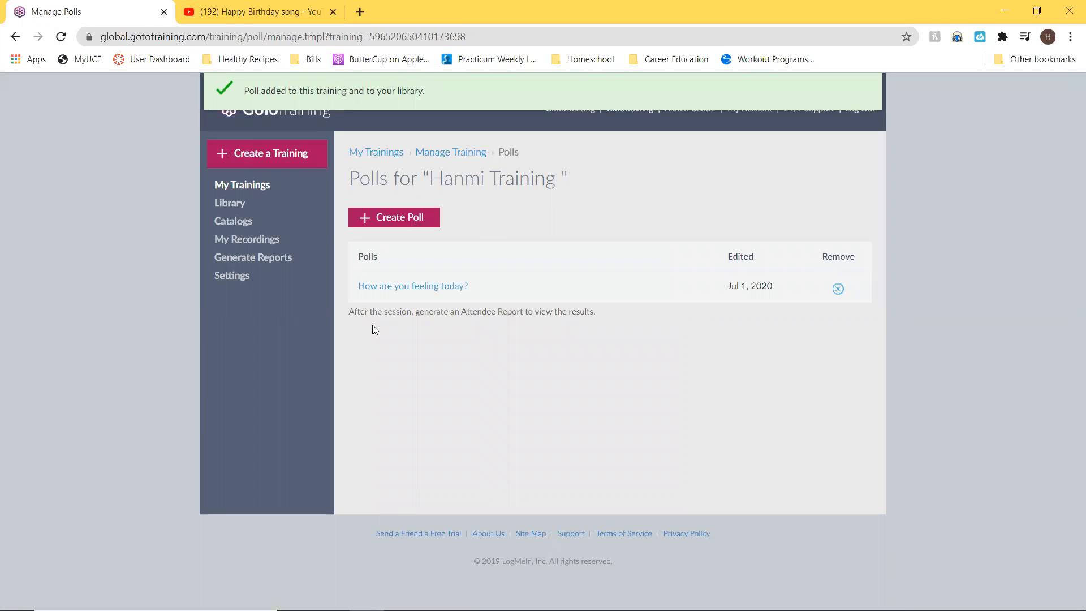
# - Open the training's evaluation for editing and view the evaluations in the library without adding any
pyautogui.click(452, 153)
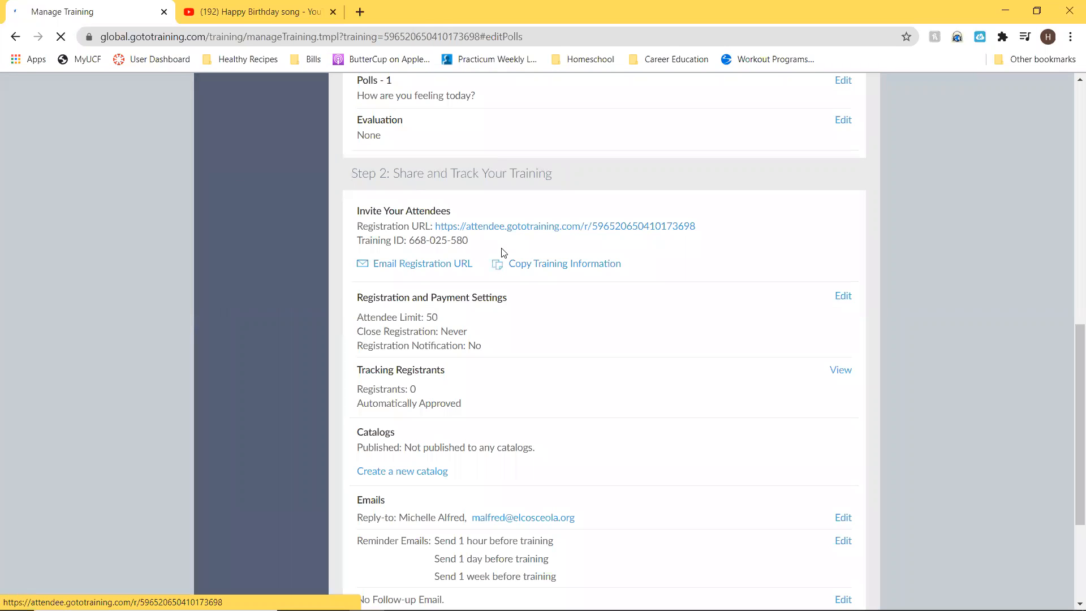
pyautogui.scroll(2, 650, 280)
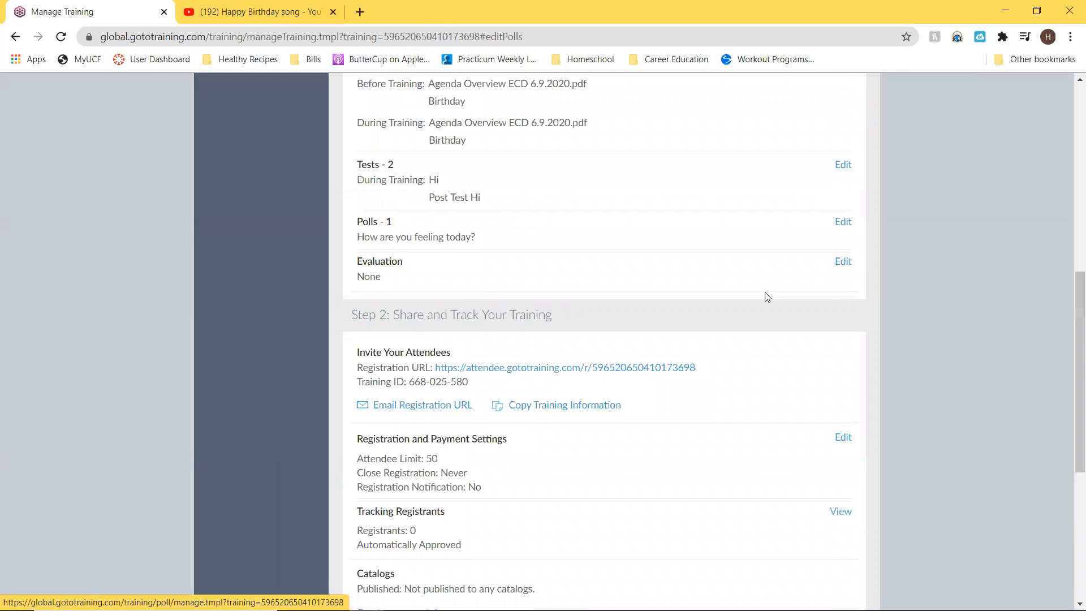
pyautogui.click(844, 262)
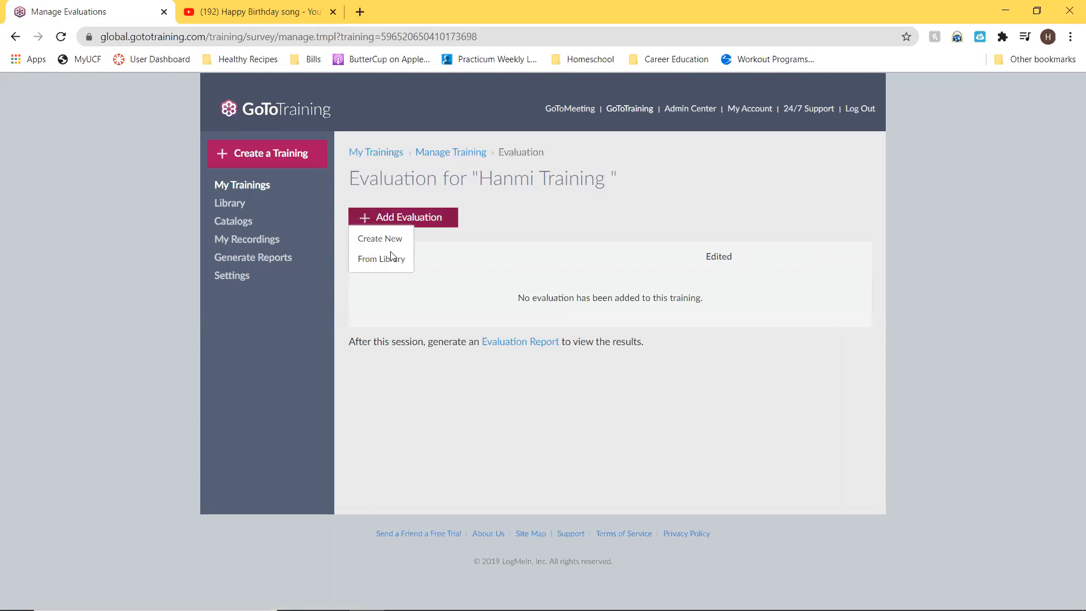
pyautogui.click(379, 258)
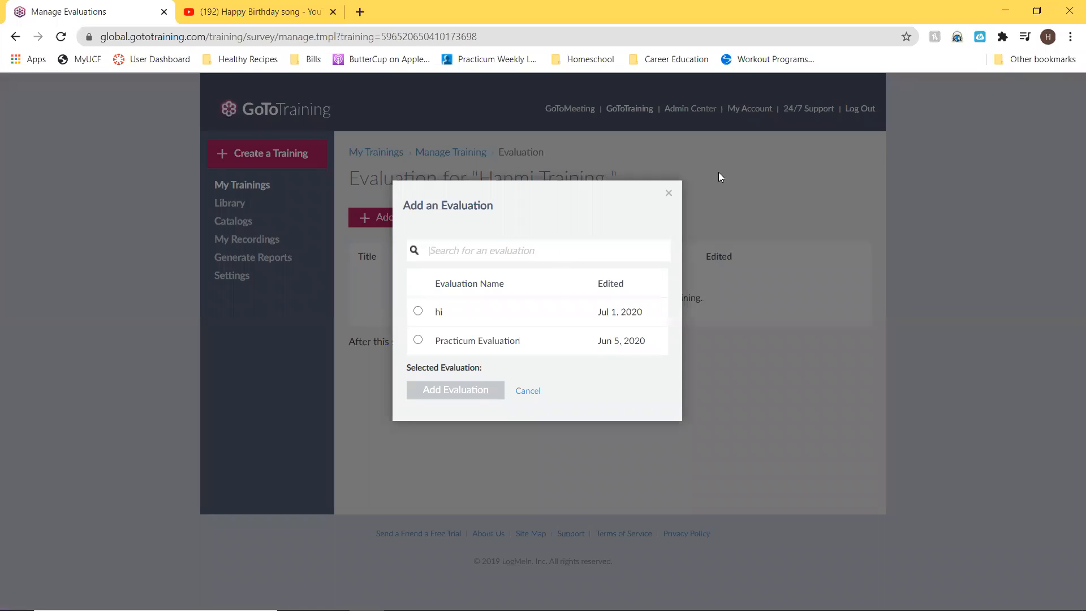
pyautogui.click(669, 195)
# - Create a new evaluation titled "Hi" with "Hi" as its instructions
pyautogui.click(396, 218)
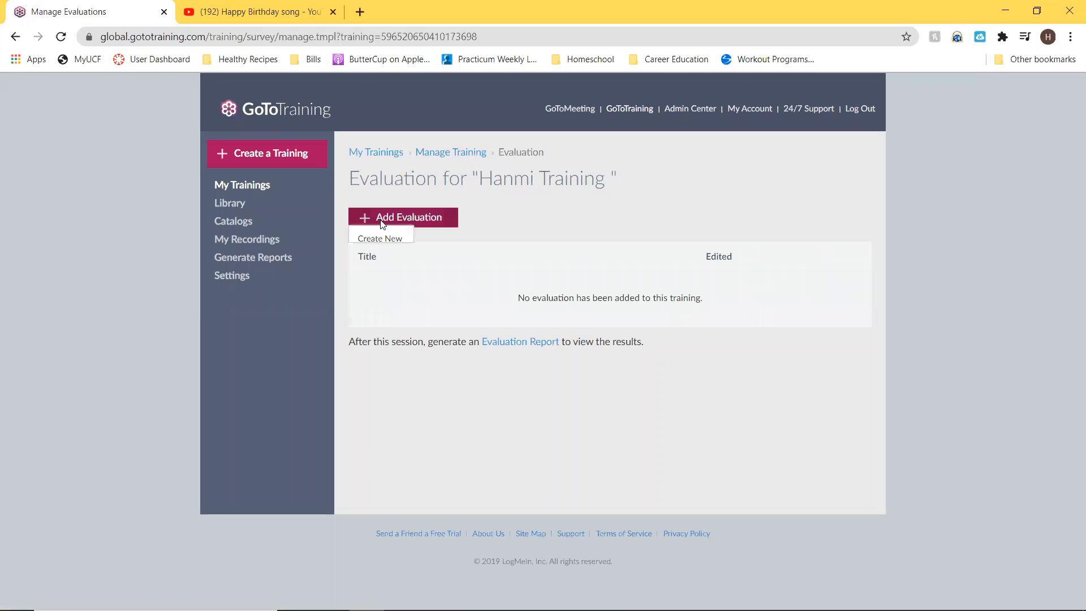
pyautogui.click(377, 239)
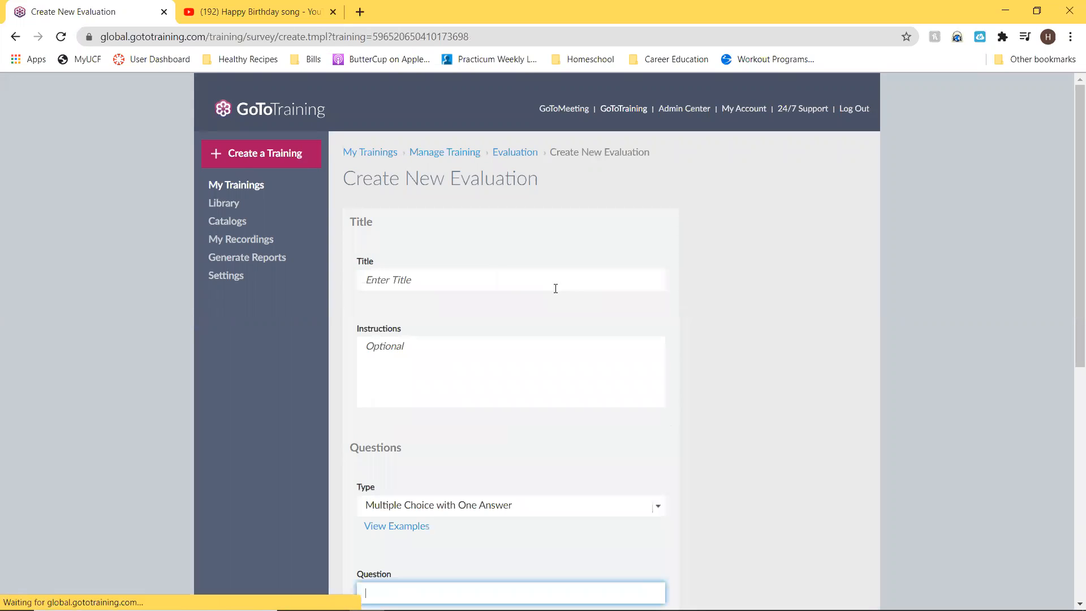
pyautogui.click(654, 286)
pyautogui.write('Hi')
pyautogui.click(542, 395)
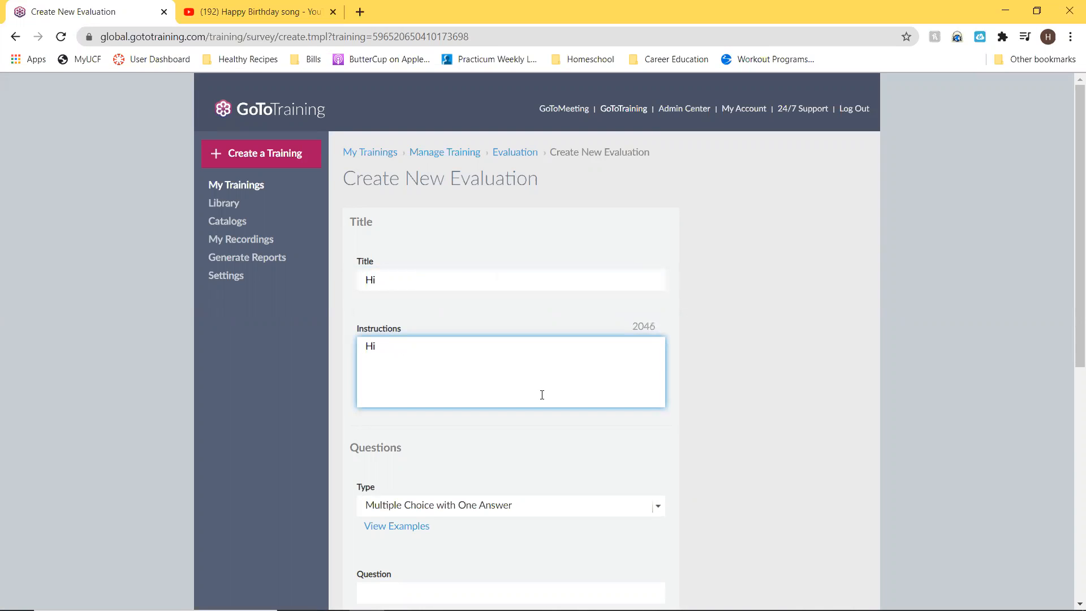
# - Add a 1-to-5 rating question: "On a scale from 1 (very easy) to 5 (very difficult) rate how the training materials where understood."
pyautogui.scroll(-3, 499, 331)
pyautogui.click(496, 300)
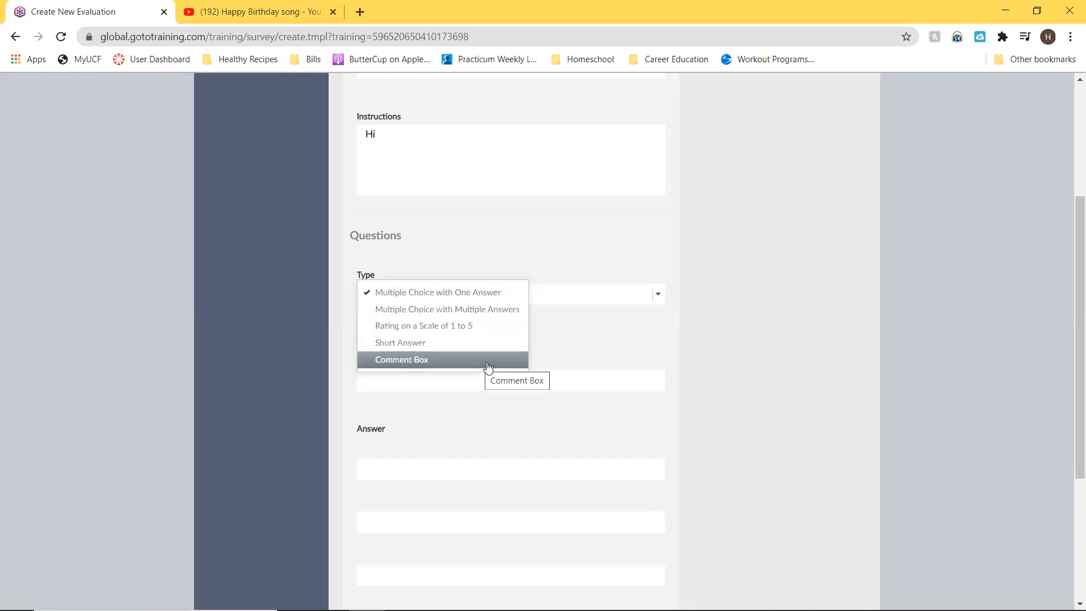
pyautogui.click(602, 338)
pyautogui.scroll(-1, 600, 330)
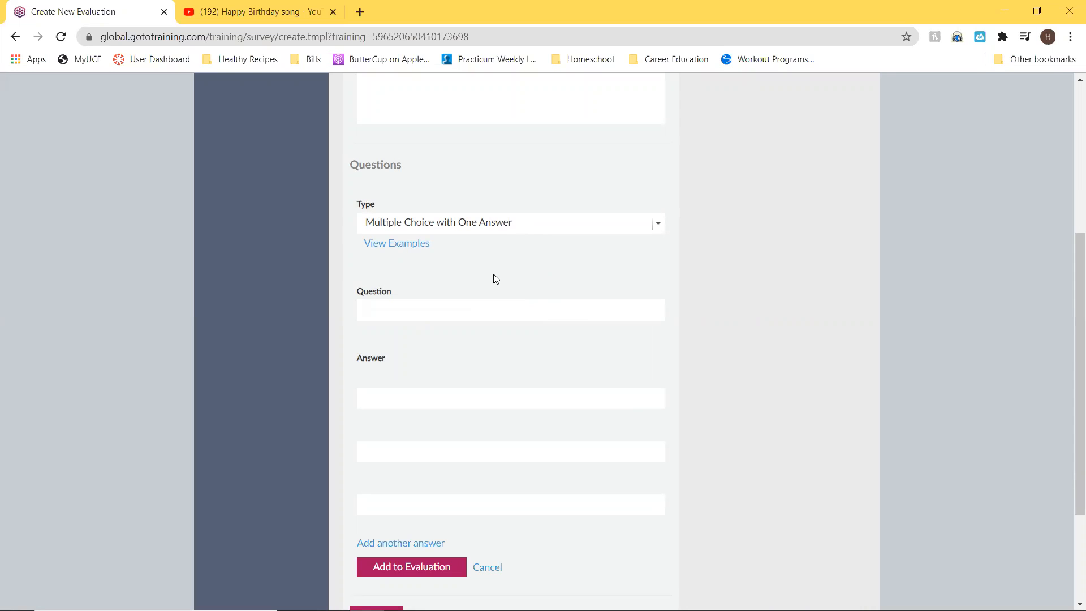
pyautogui.click(496, 225)
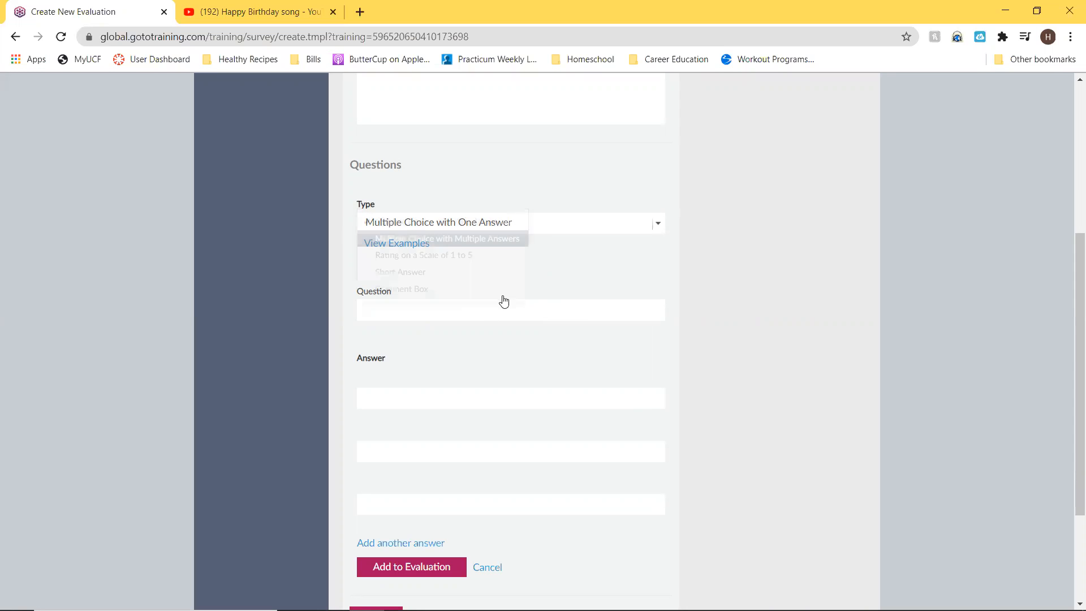
pyautogui.click(511, 259)
pyautogui.click(472, 361)
pyautogui.hotkey('ctrl', 'v')
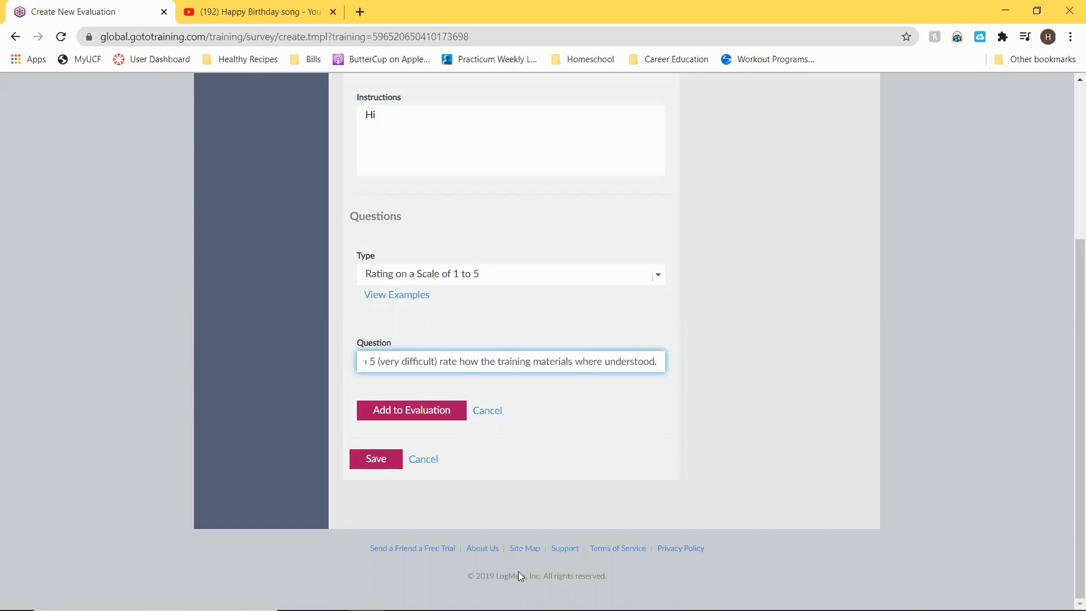
pyautogui.click(417, 408)
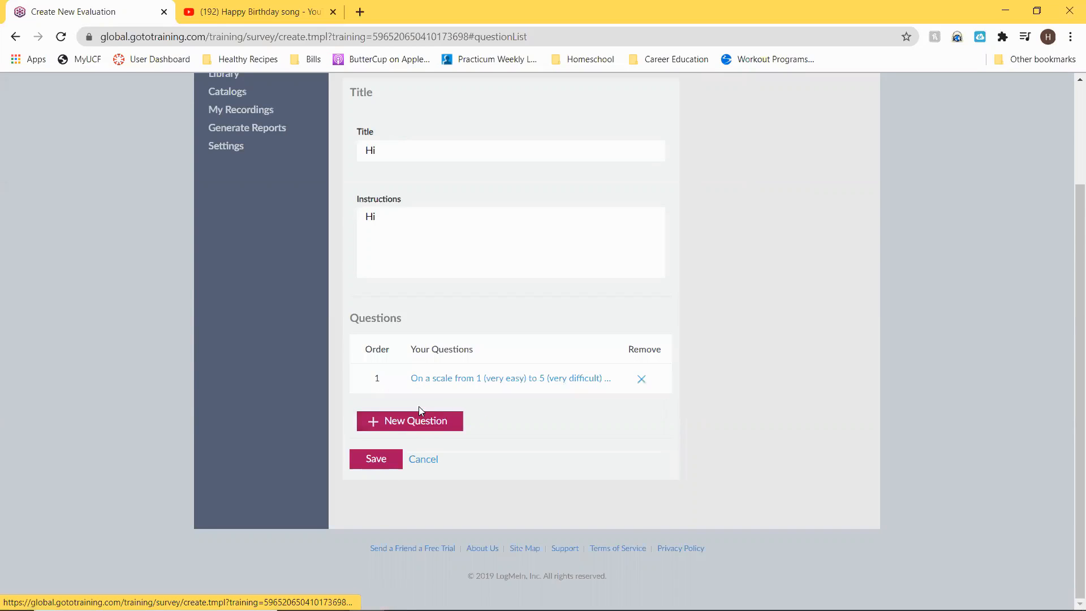
# - Open a second blank evaluation question, discard it, and save the evaluation
pyautogui.click(403, 421)
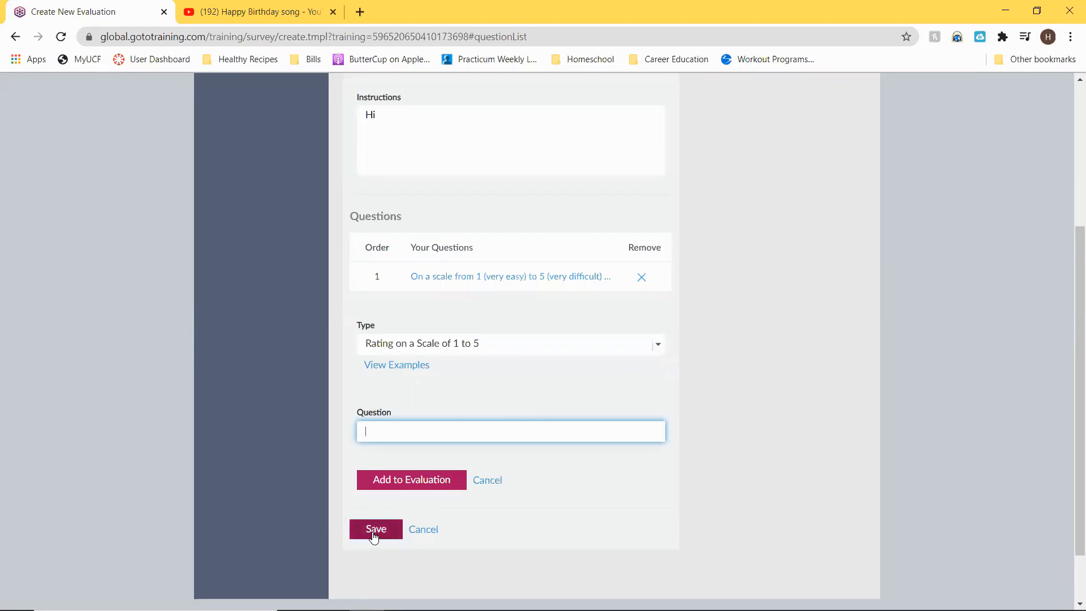
pyautogui.click(489, 482)
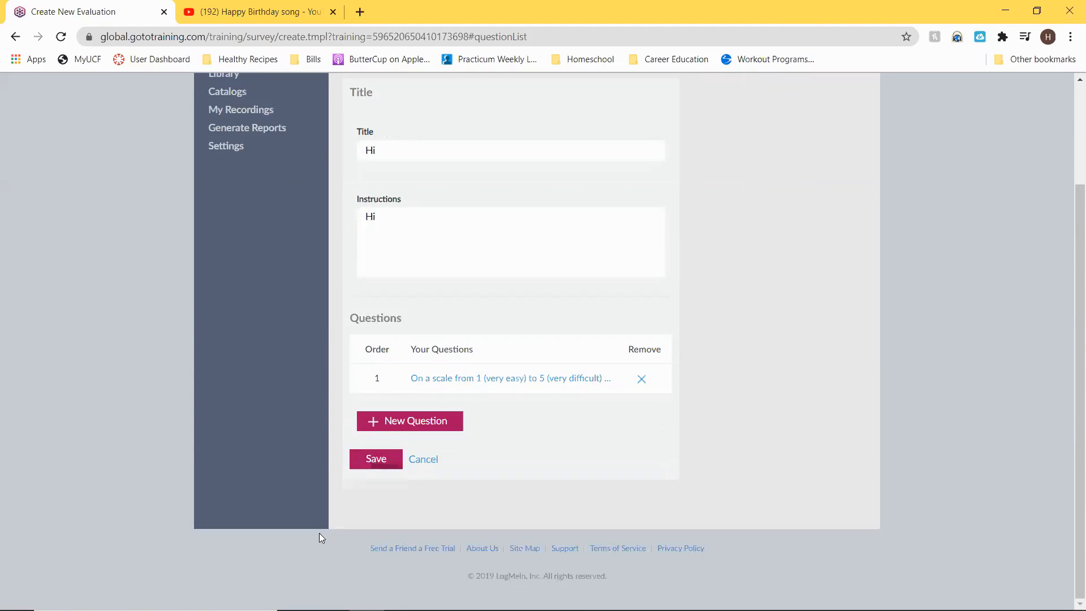
pyautogui.click(382, 463)
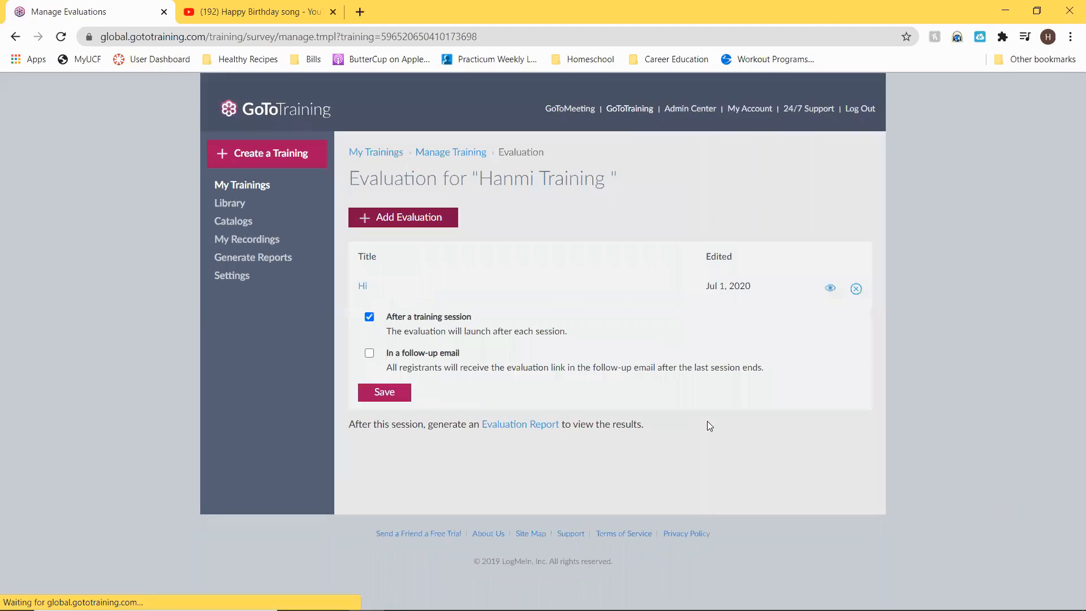
# - Preview the "Hi" evaluation and save its settings with launching after a training session selected
pyautogui.click(830, 288)
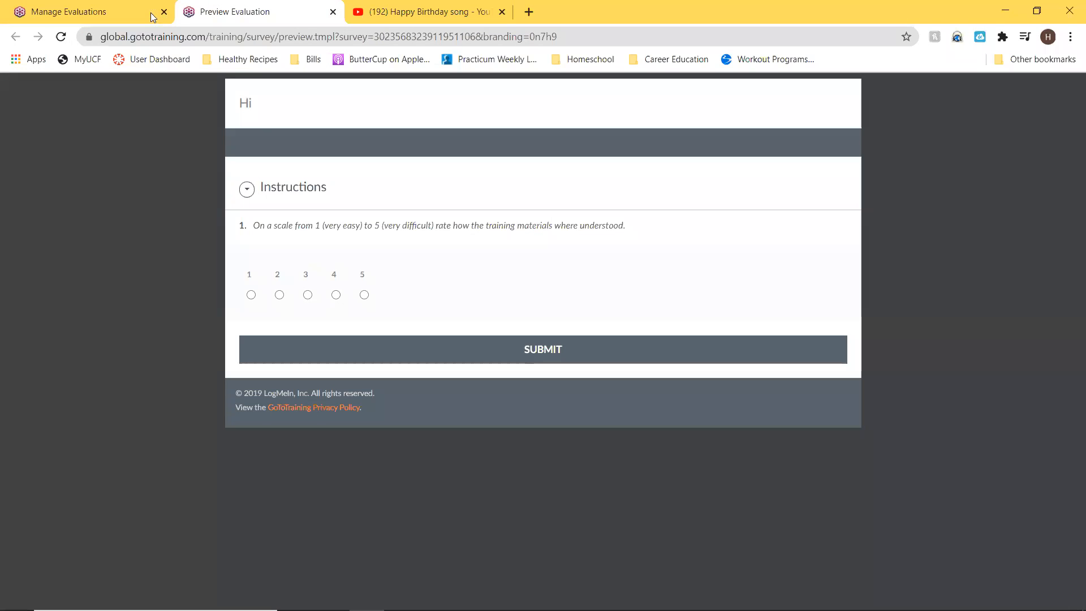
pyautogui.click(332, 12)
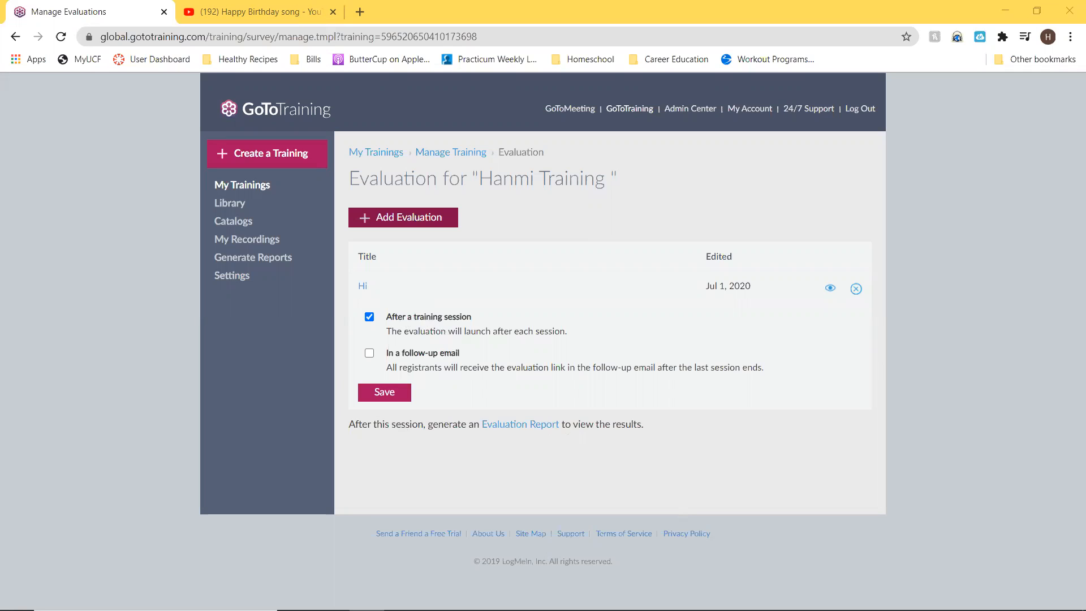
pyautogui.click(404, 398)
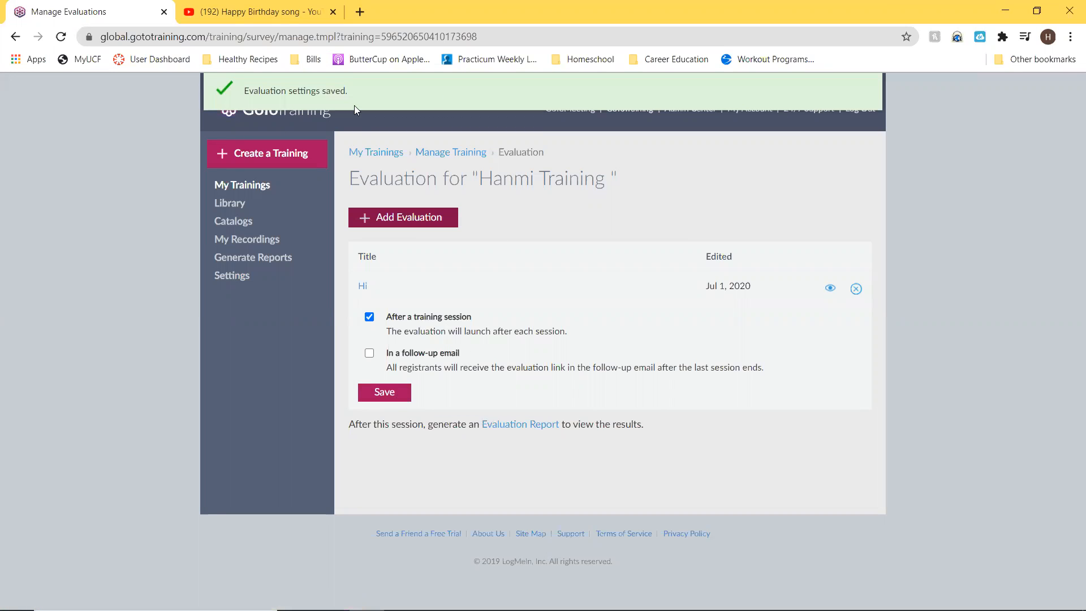
# - Return to the Manage Training page and review the class activities and the Share and Track Your Training section
pyautogui.click(439, 153)
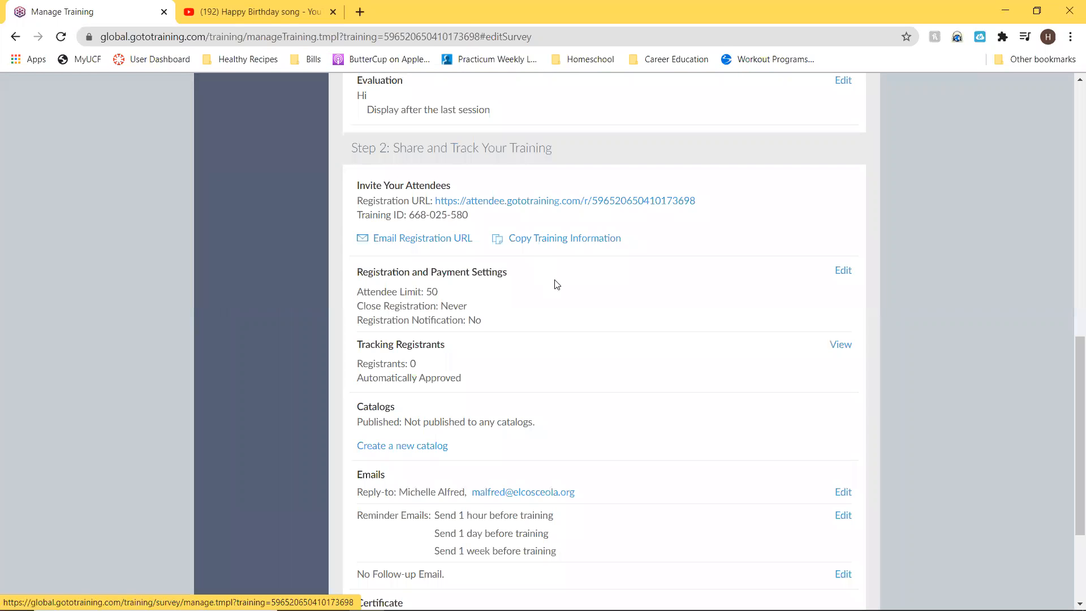
pyautogui.scroll(3, 553, 277)
pyautogui.scroll(4, 556, 276)
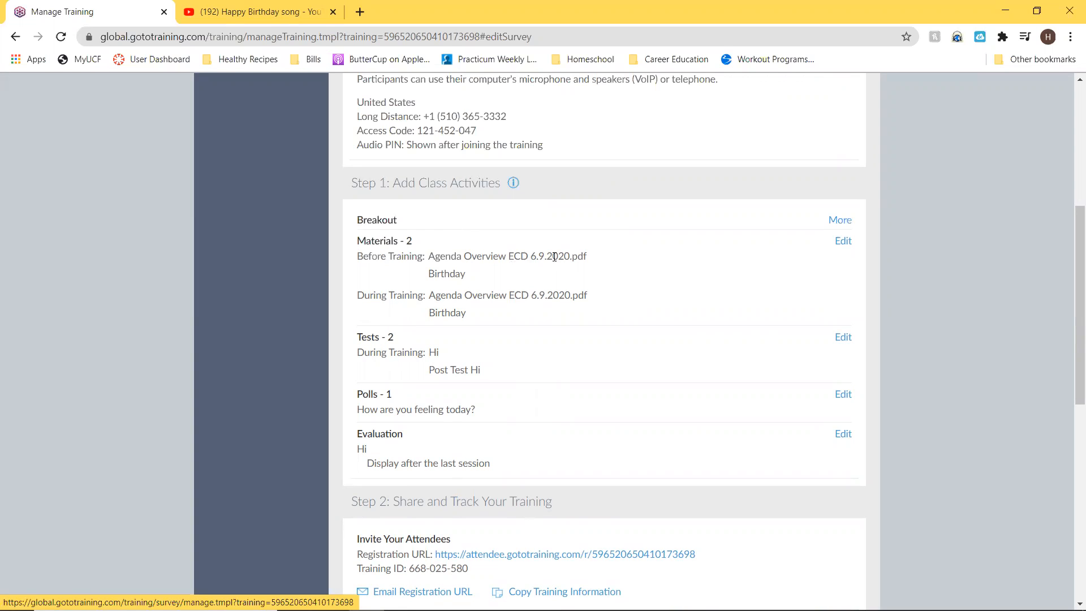
pyautogui.scroll(-3, 546, 280)
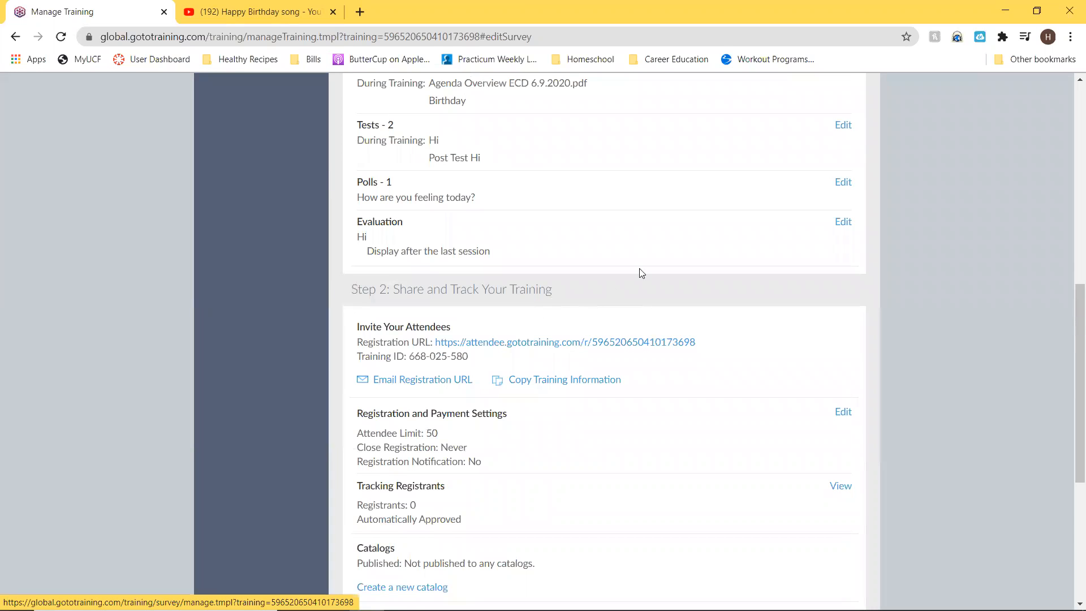
pyautogui.scroll(-2, 642, 273)
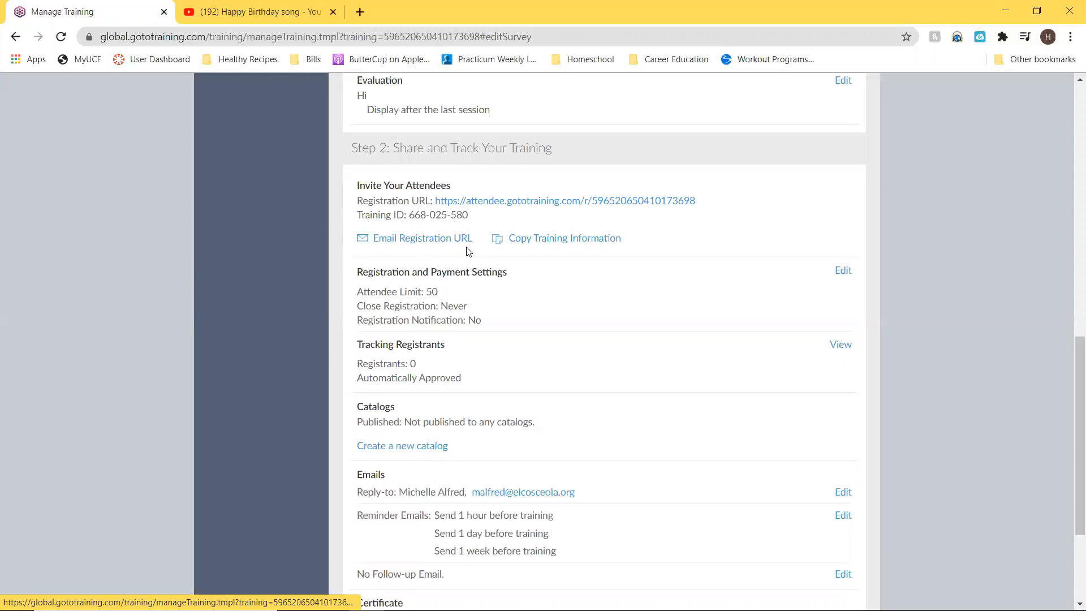
# - View the copyable training information, select all of its text, and close it
pyautogui.click(600, 238)
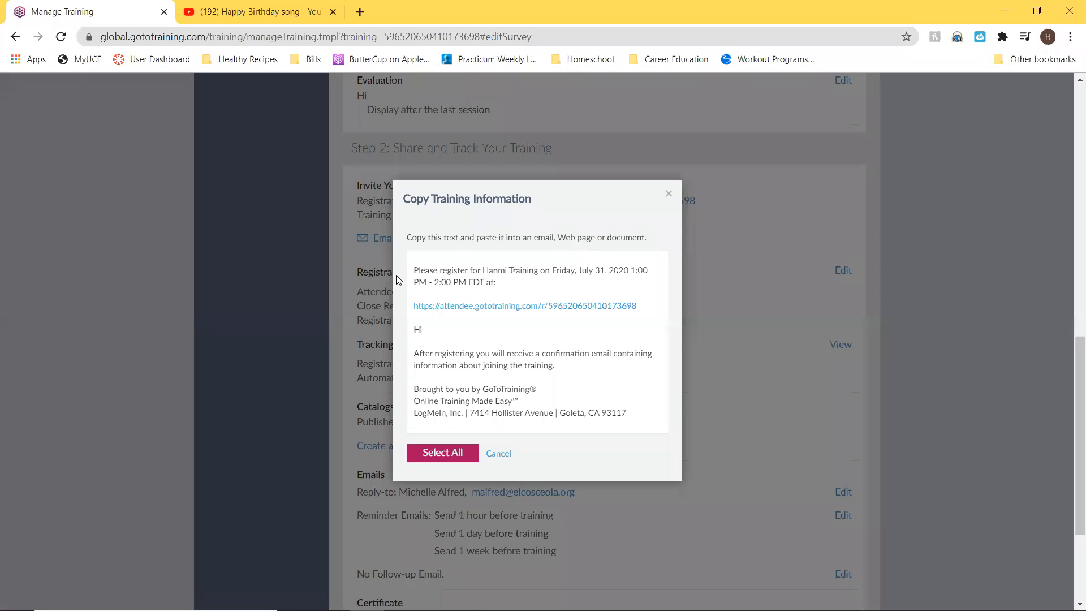
pyautogui.click(443, 452)
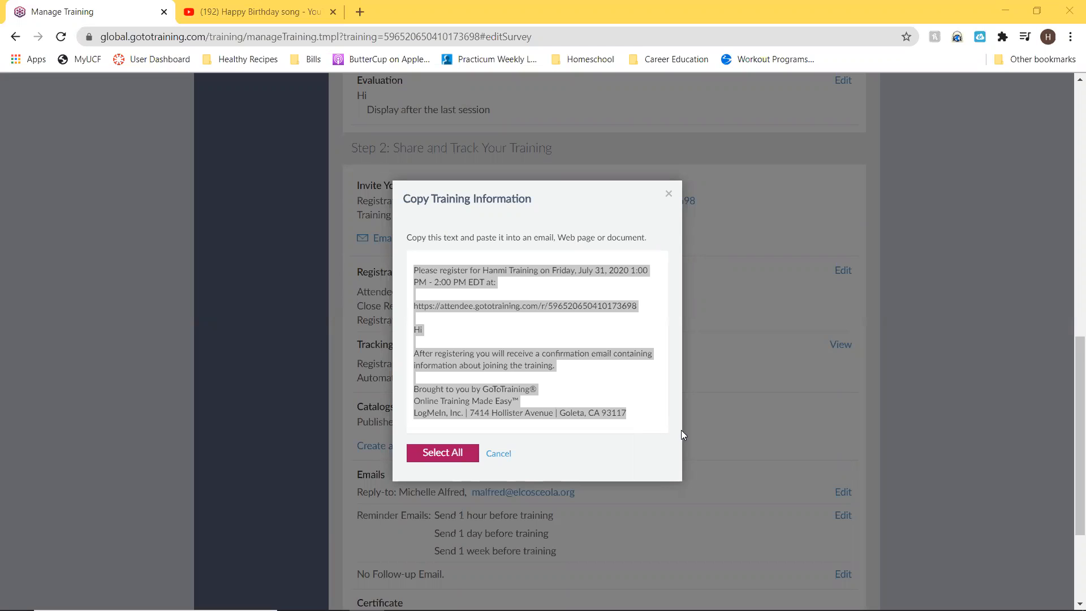
pyautogui.click(497, 453)
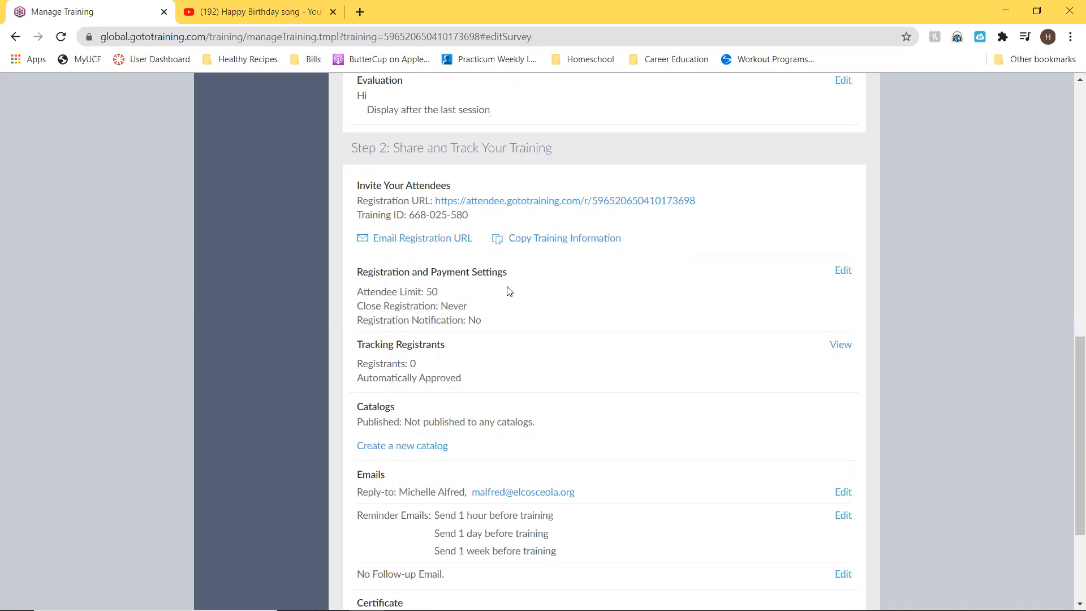
# - Review the registration settings for Hanmi Training, including the attendee limit, Close Registration options, approval modes and registration notification
pyautogui.click(841, 272)
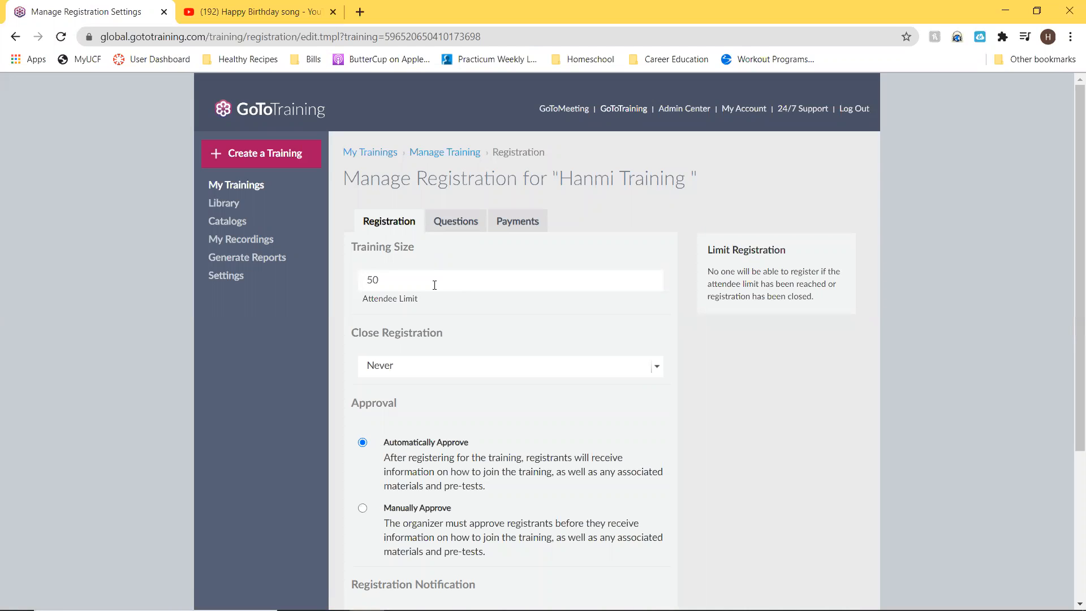
pyautogui.click(435, 285)
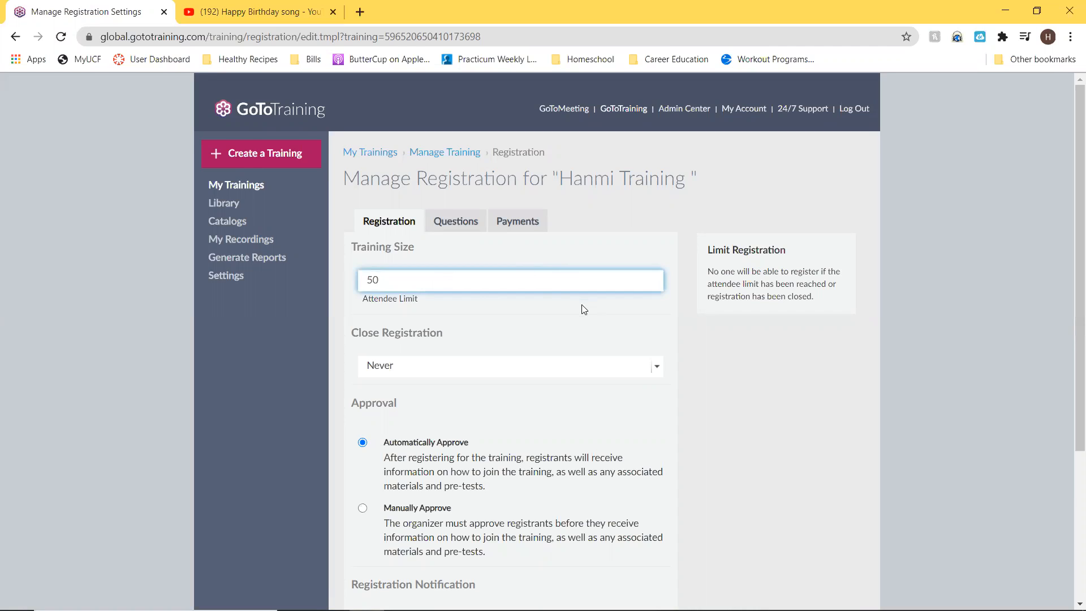
pyautogui.scroll(-1, 577, 306)
pyautogui.click(444, 296)
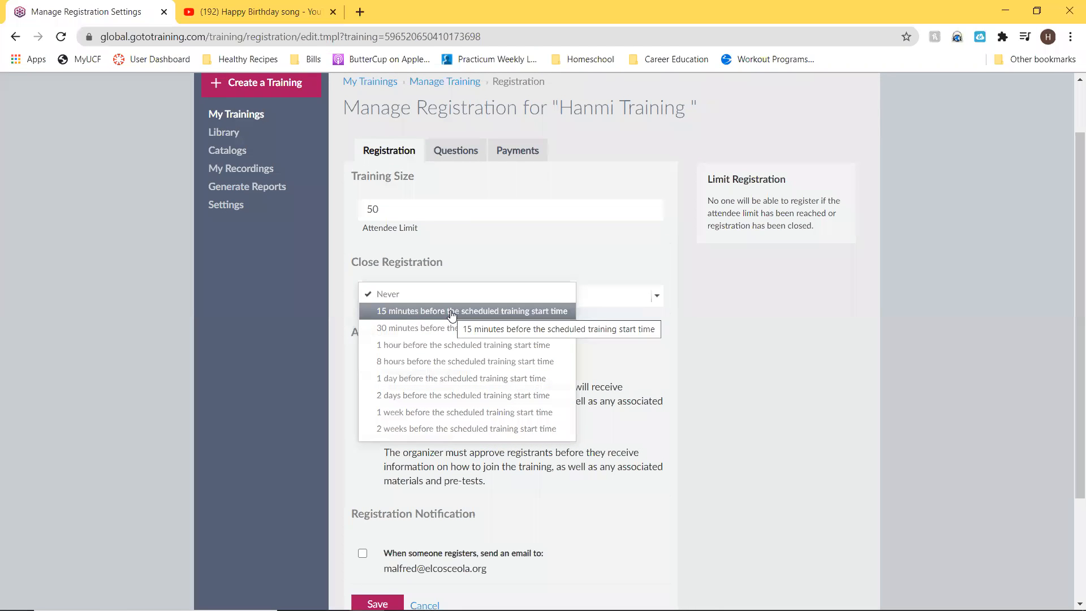
pyautogui.click(708, 336)
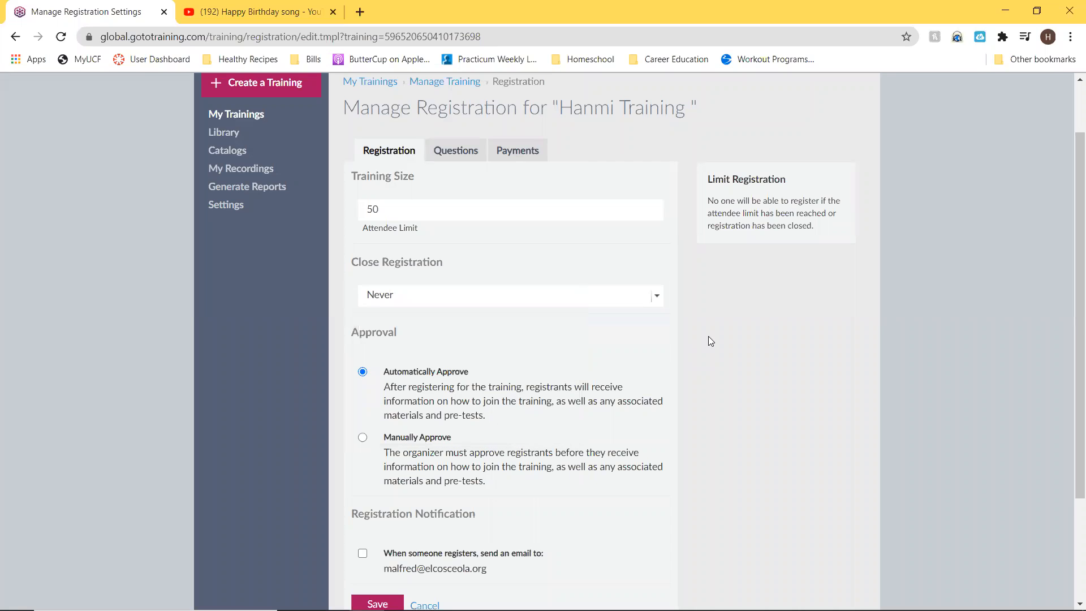
pyautogui.scroll(-2, 563, 341)
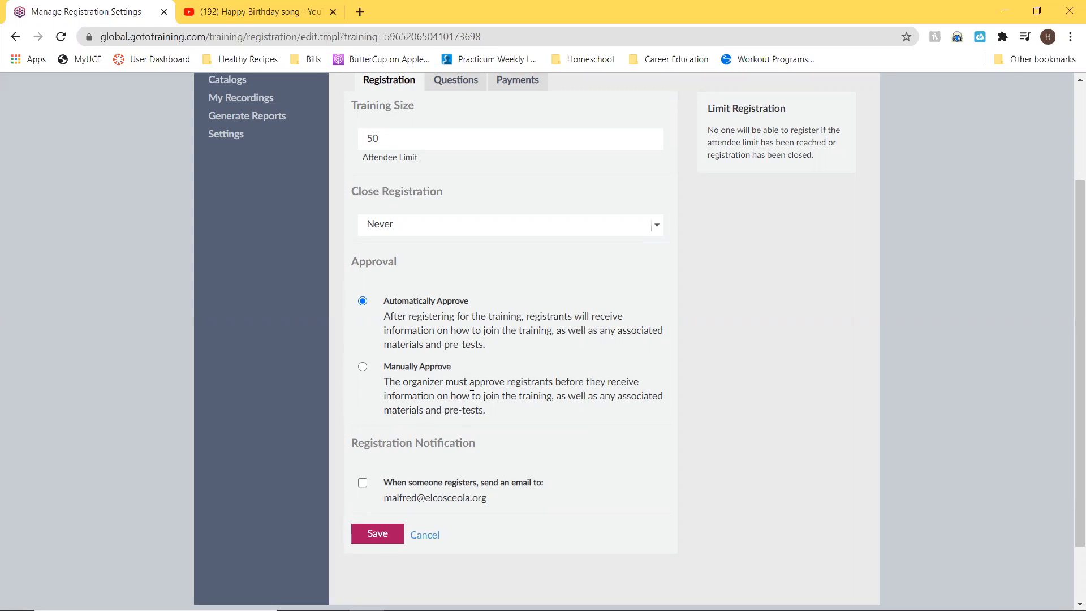
pyautogui.scroll(-2, 475, 380)
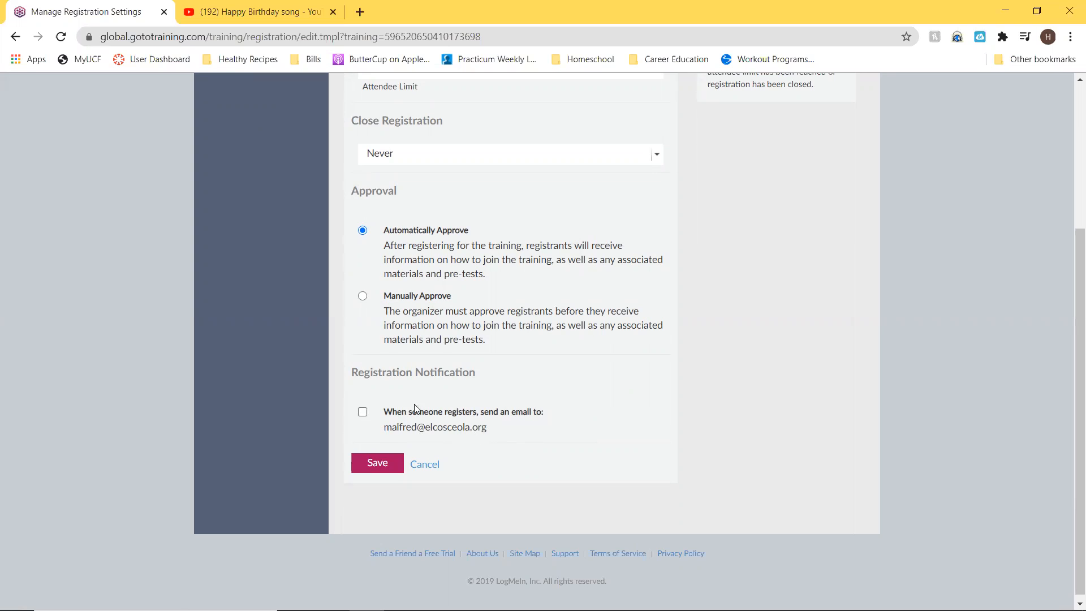
pyautogui.scroll(4, 590, 393)
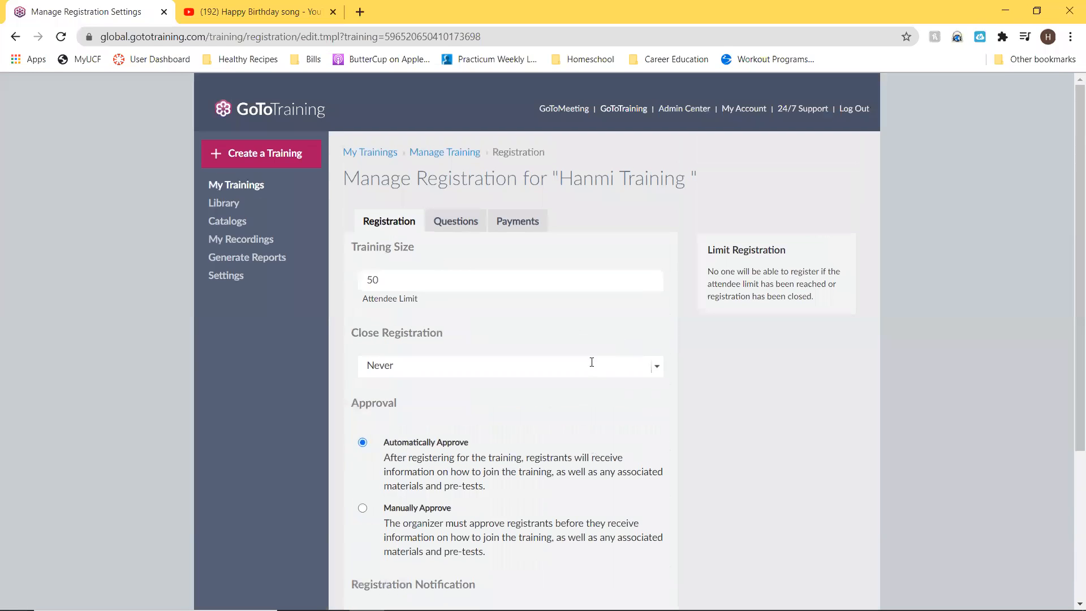
# - Examine the optional registration fields and the custom question section in the registration questions
pyautogui.click(455, 224)
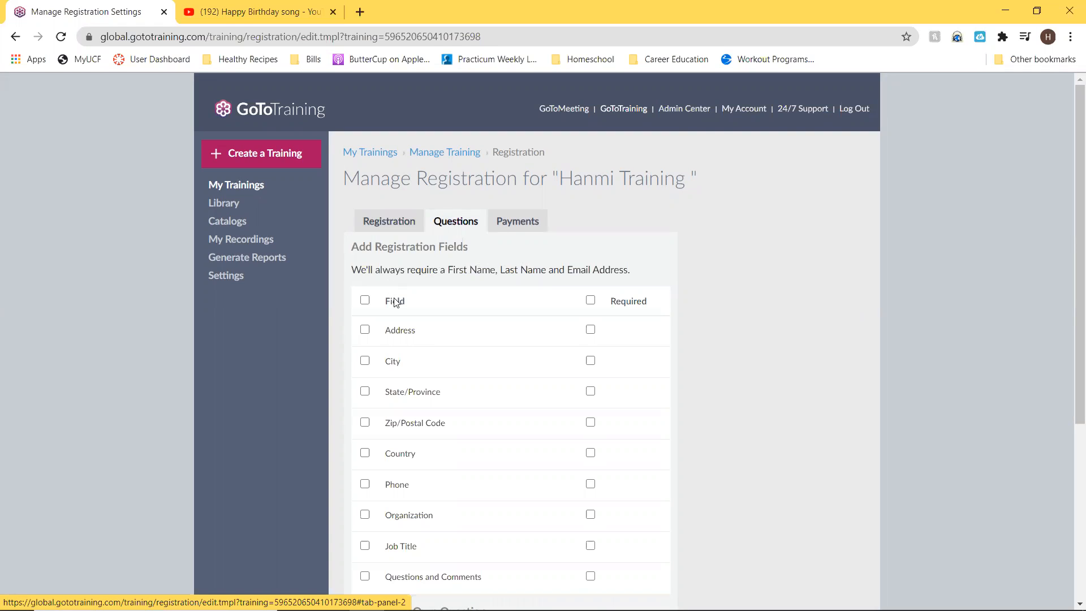
pyautogui.scroll(-3, 441, 383)
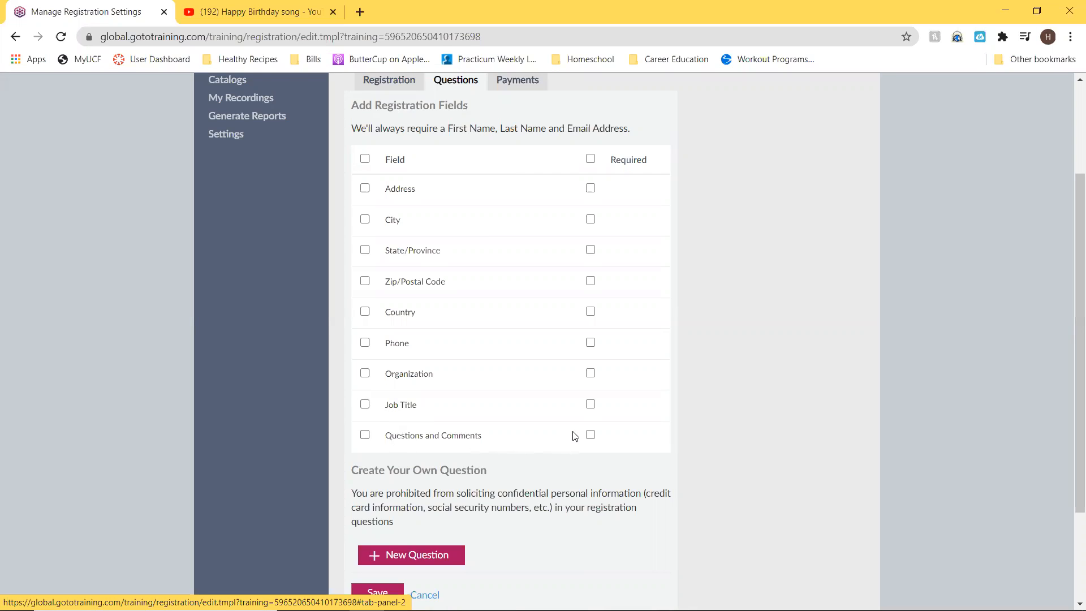
pyautogui.scroll(-3, 575, 438)
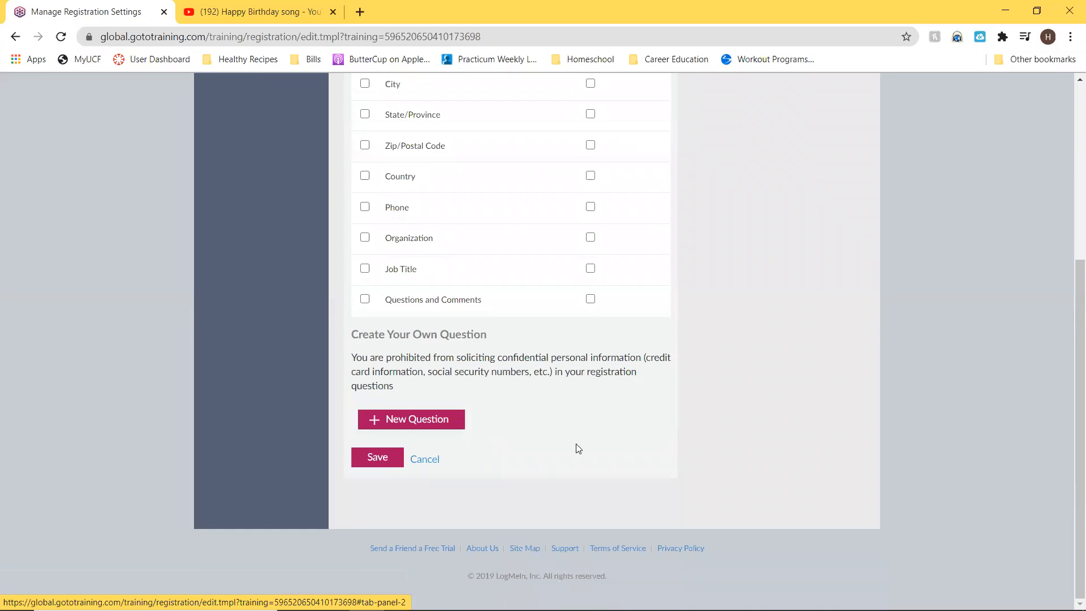
# - Open a blank custom registration question, compare the Multiple Choice and Short Answer types, and discard the question
pyautogui.click(441, 424)
pyautogui.scroll(-1, 538, 390)
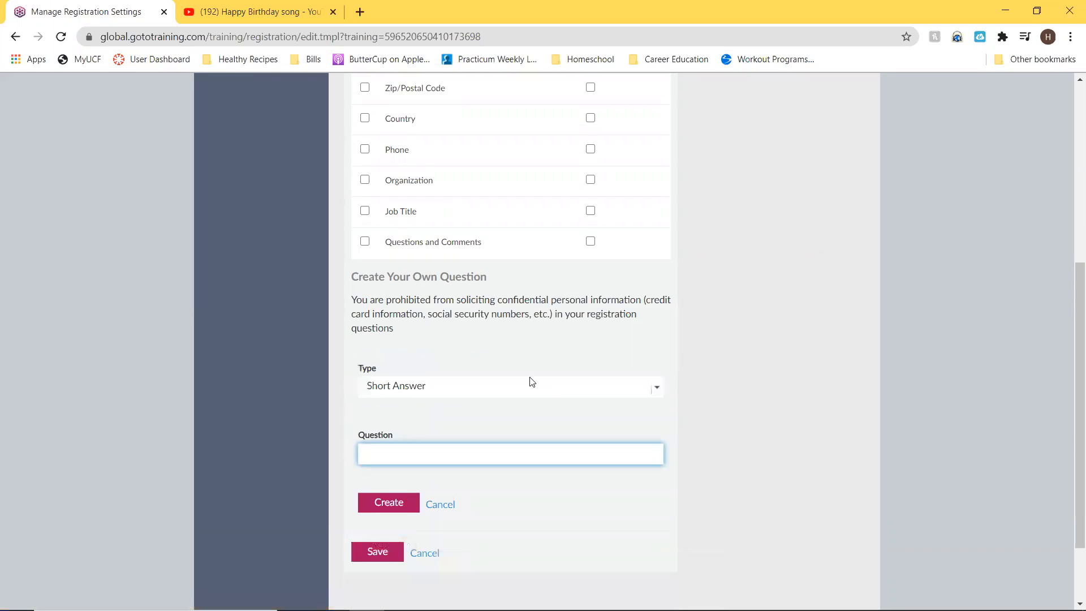
pyautogui.click(532, 382)
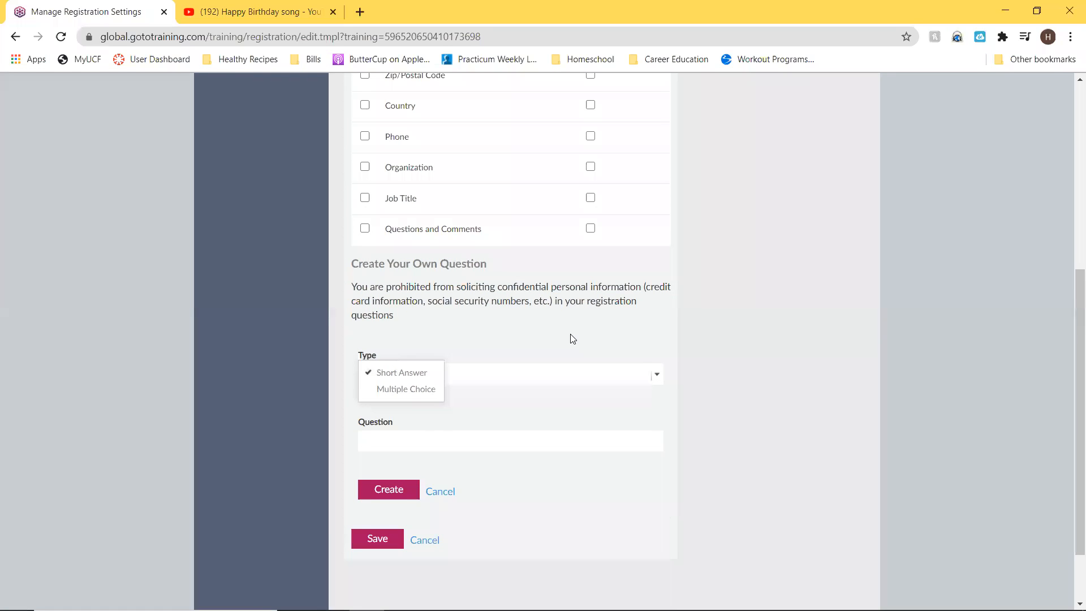
pyautogui.click(422, 392)
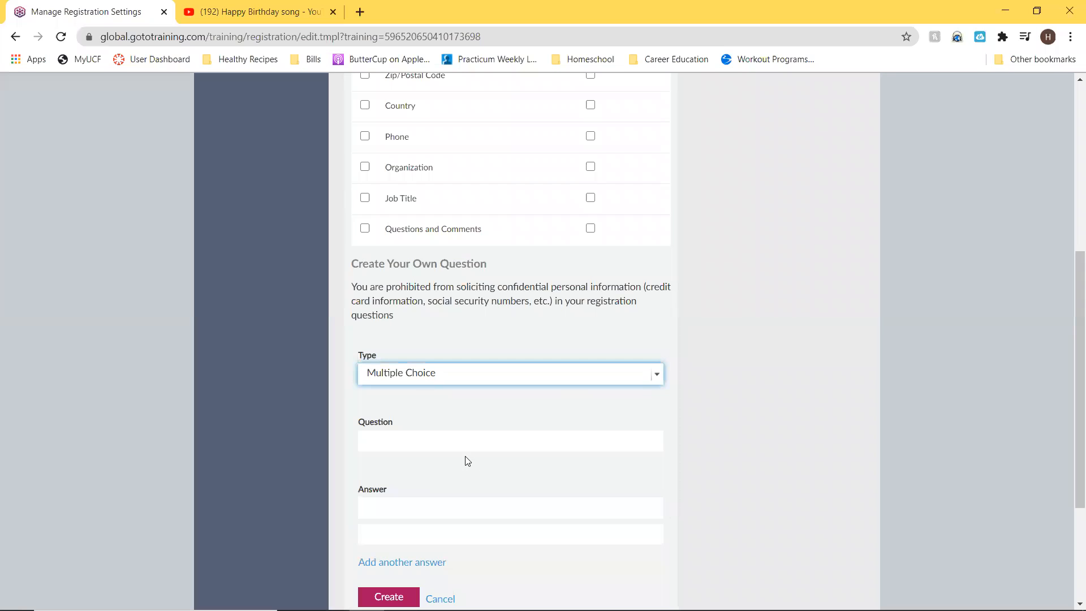
pyautogui.scroll(-2, 412, 569)
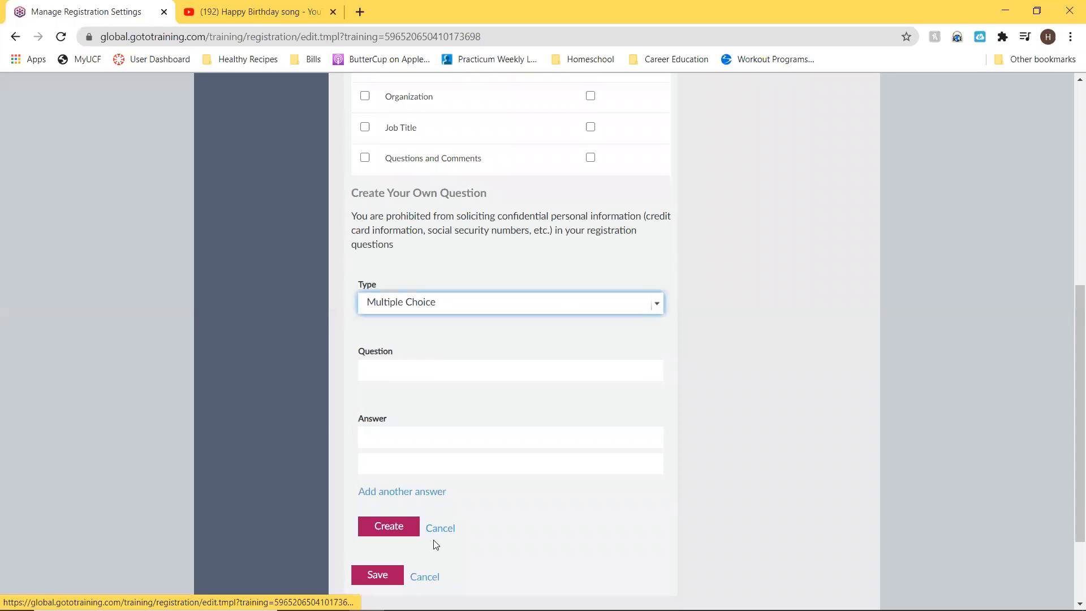
pyautogui.click(484, 305)
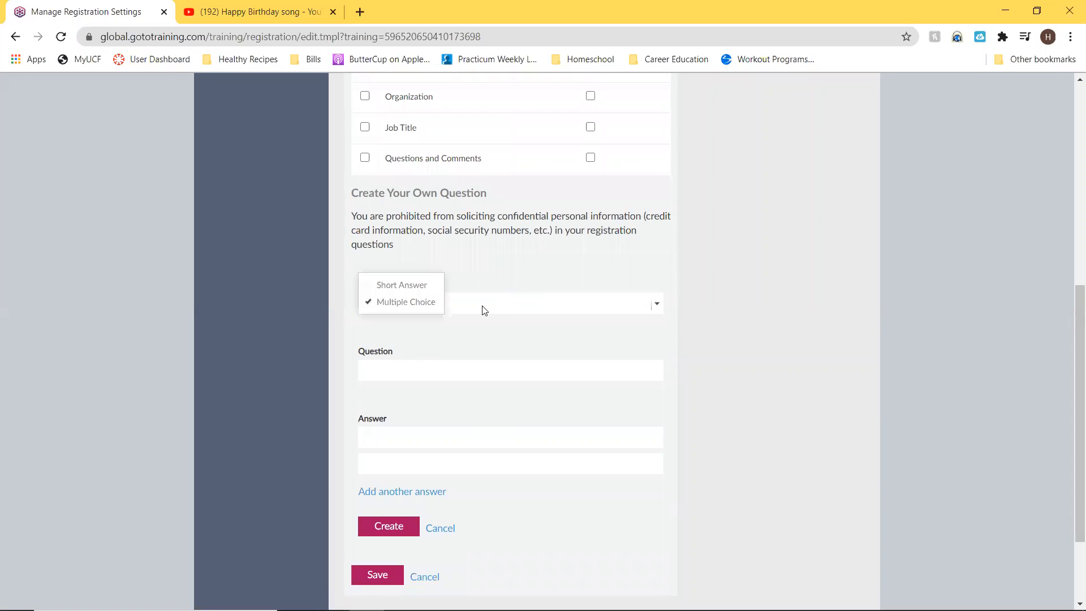
pyautogui.click(423, 286)
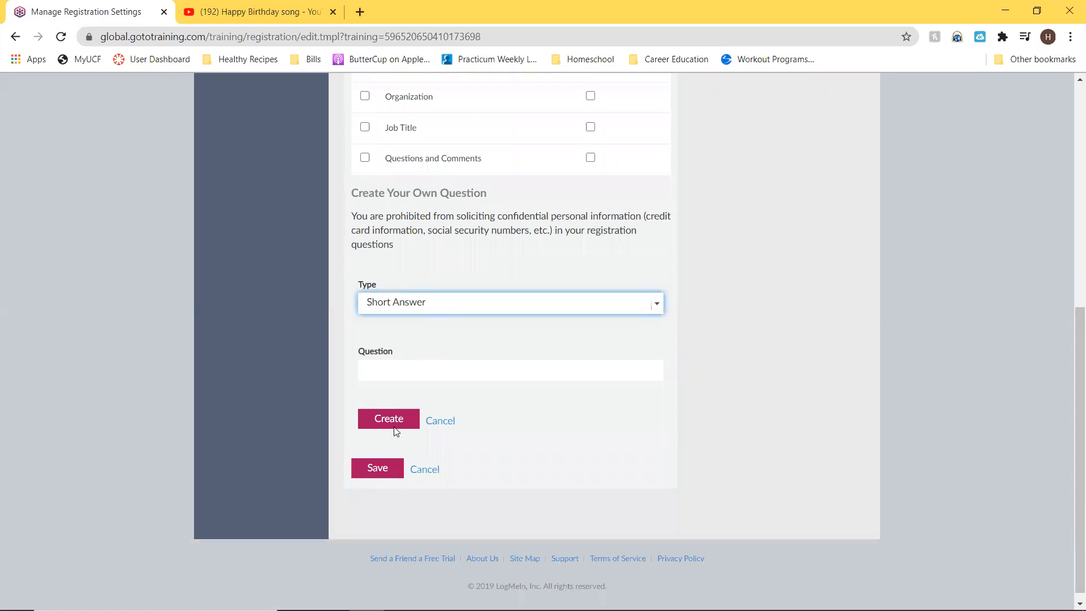
pyautogui.click(440, 420)
pyautogui.scroll(5, 563, 396)
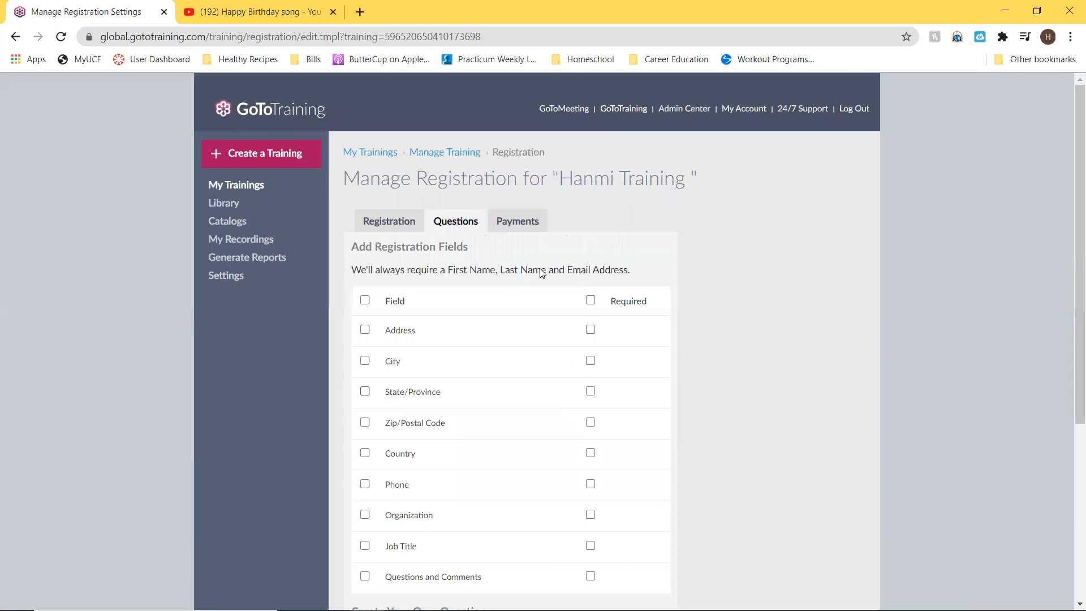
# - View the training's payment settings without saving question changes, and cancel back to the Manage Training page
pyautogui.click(543, 221)
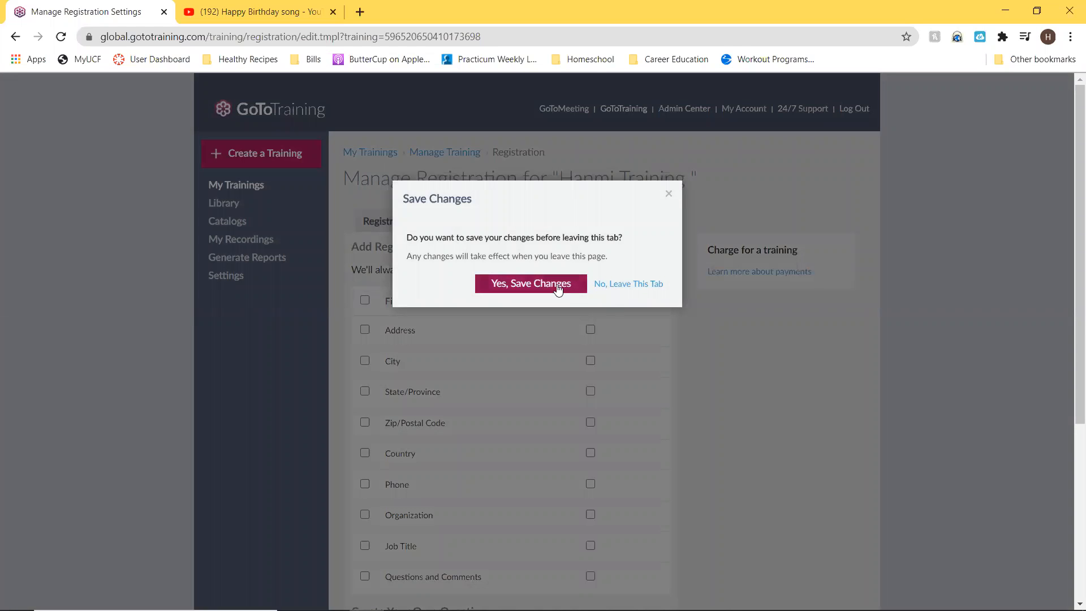
pyautogui.click(622, 283)
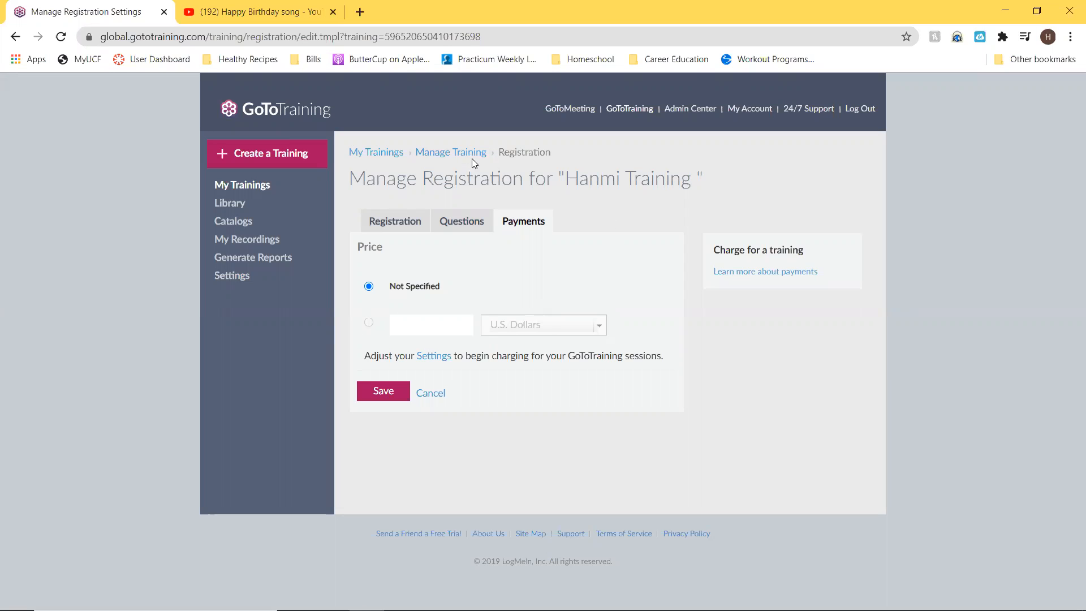
pyautogui.click(433, 393)
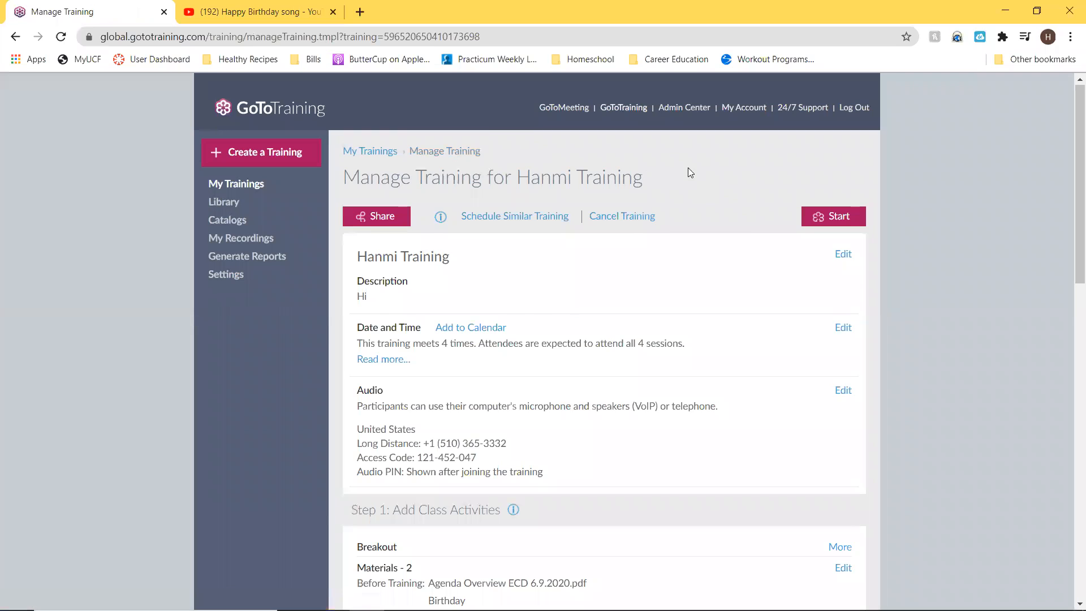
# - View the registrants list under Tracking Registrants and return to the Manage Training page
pyautogui.scroll(-9, 688, 167)
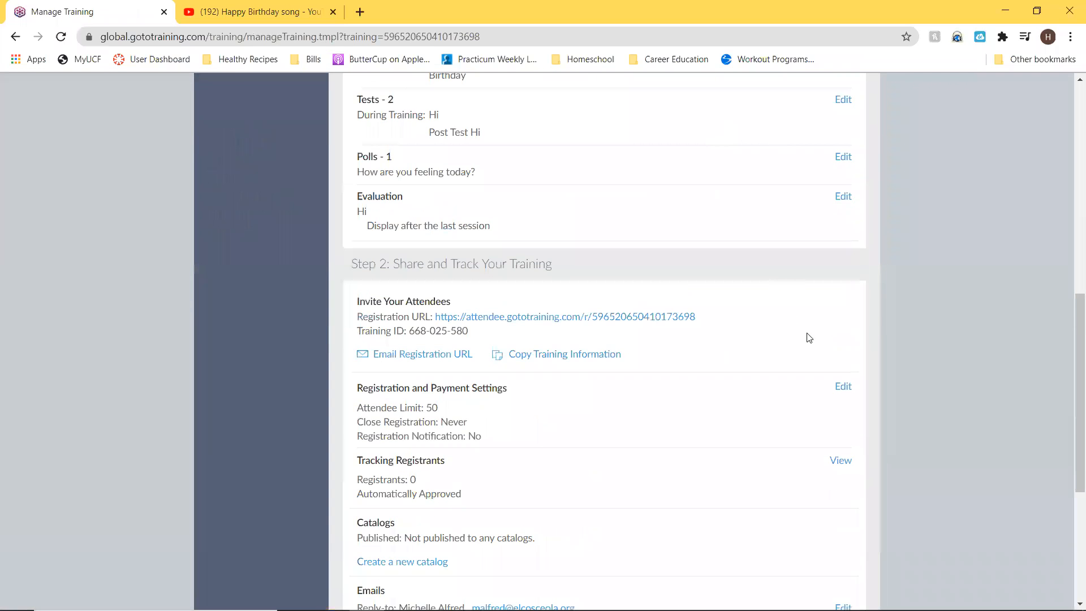
pyautogui.scroll(-3, 814, 343)
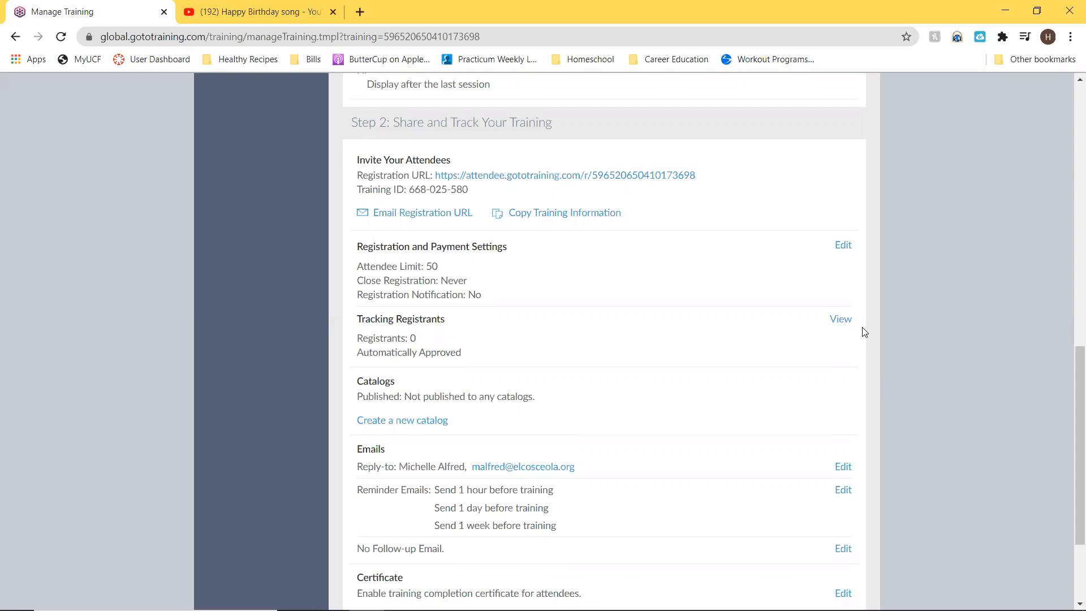
pyautogui.click(844, 320)
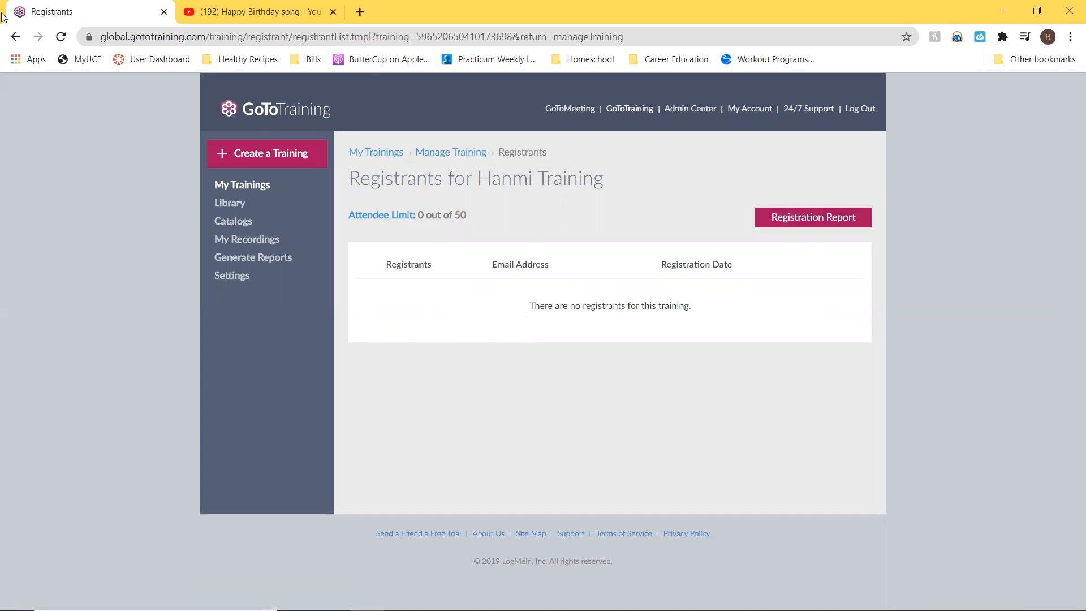
pyautogui.click(13, 38)
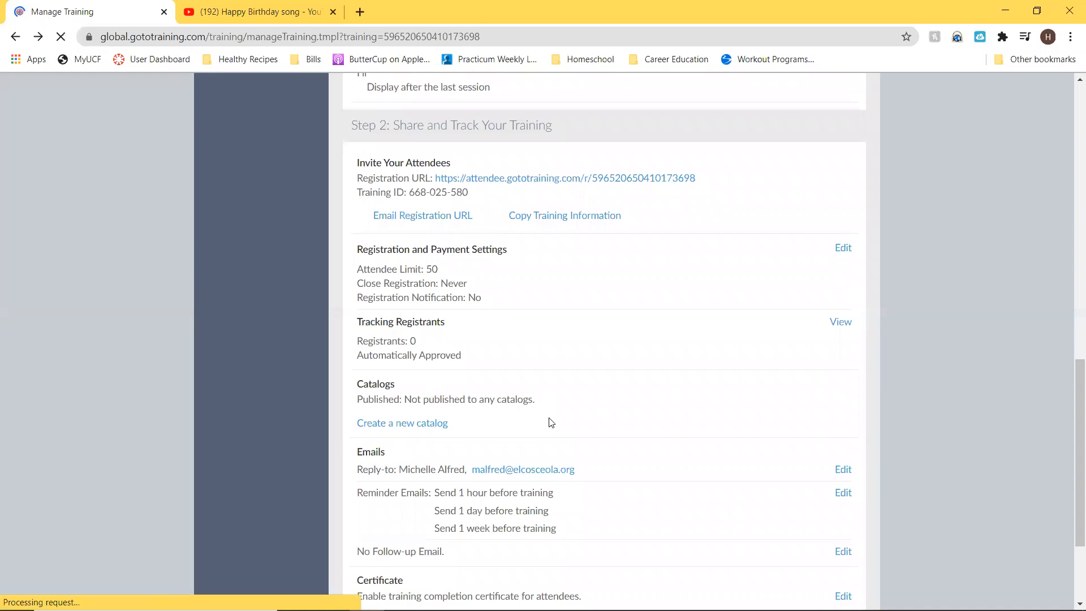
# - Check the reply-to contact information used for the training emails and close it without saving
pyautogui.scroll(-1, 587, 433)
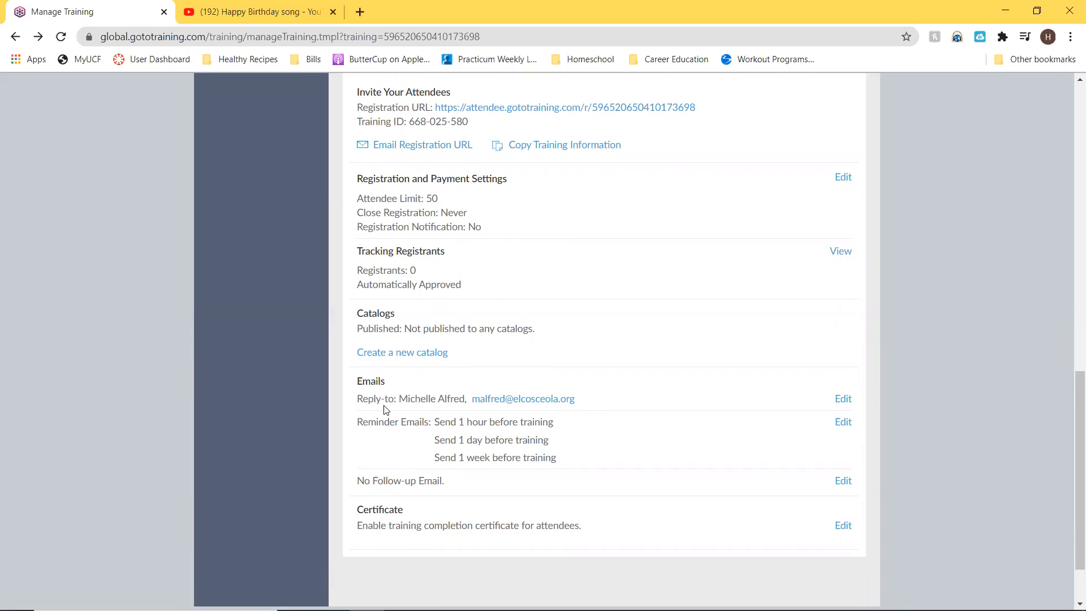
pyautogui.click(840, 400)
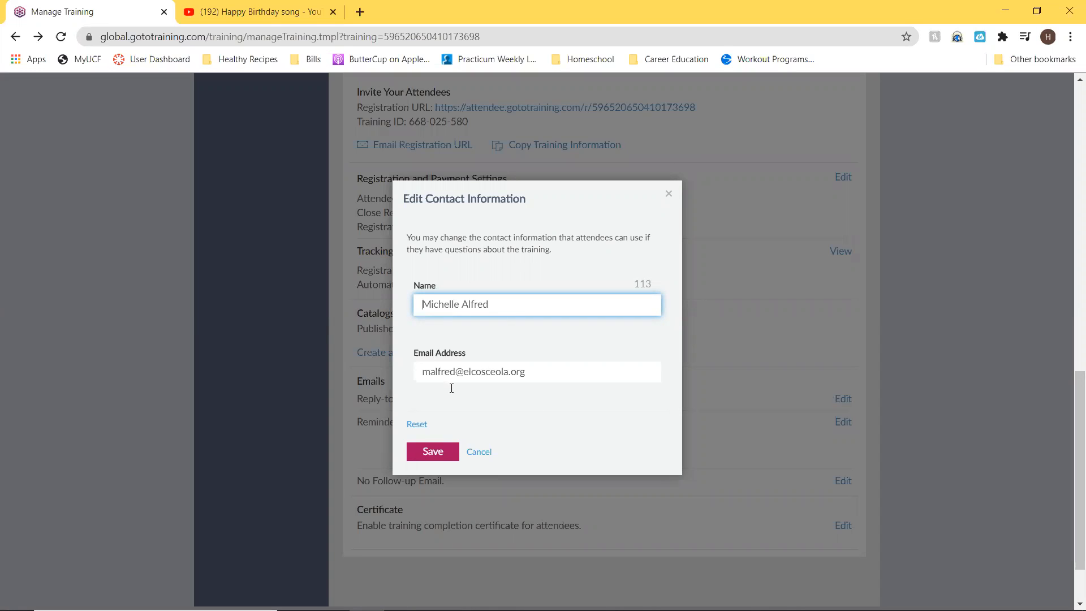
pyautogui.click(474, 452)
# - Open the reminder email settings and review the send times, personalized text area and full message template
pyautogui.scroll(-2, 517, 444)
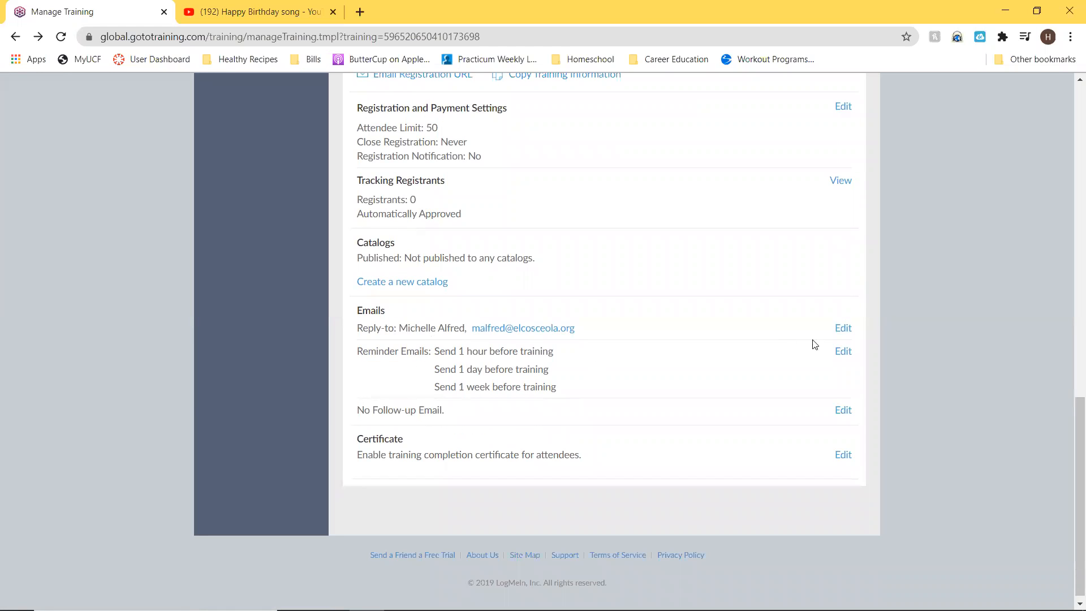
pyautogui.click(843, 352)
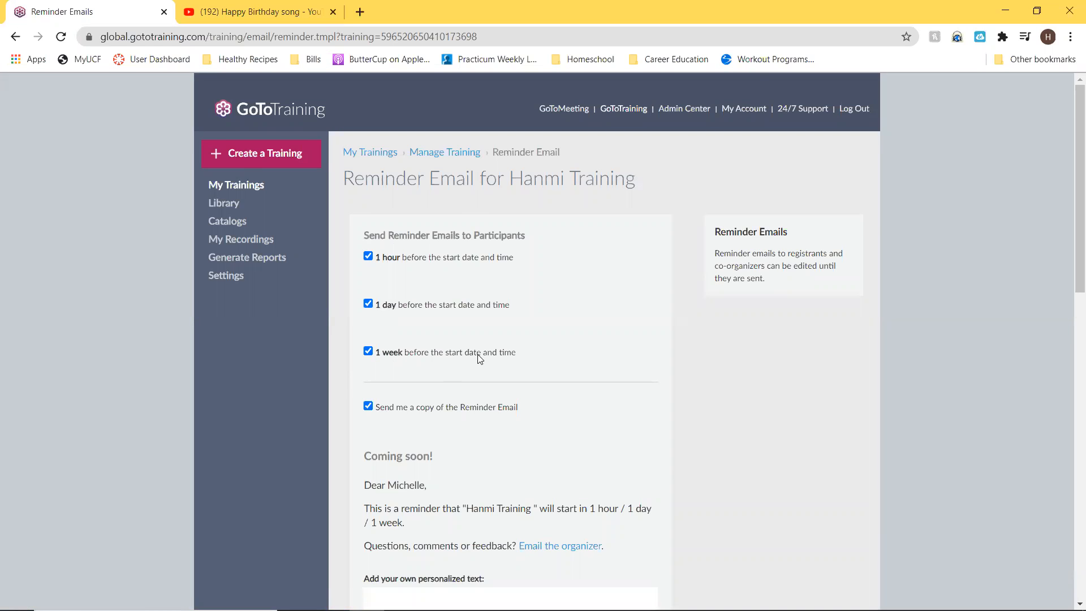
pyautogui.scroll(-1, 480, 359)
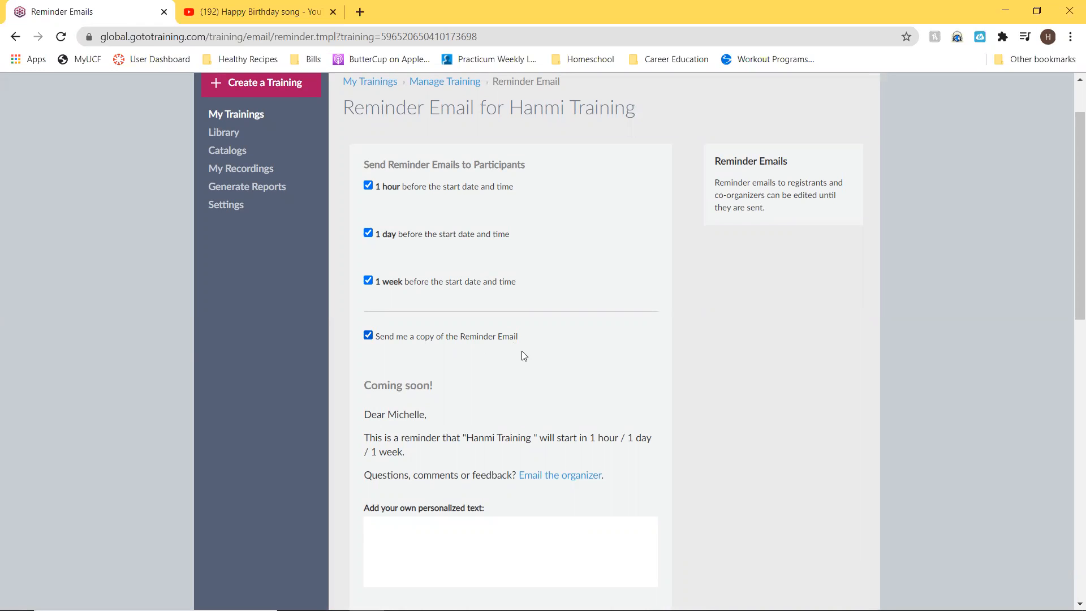
pyautogui.scroll(-1, 524, 355)
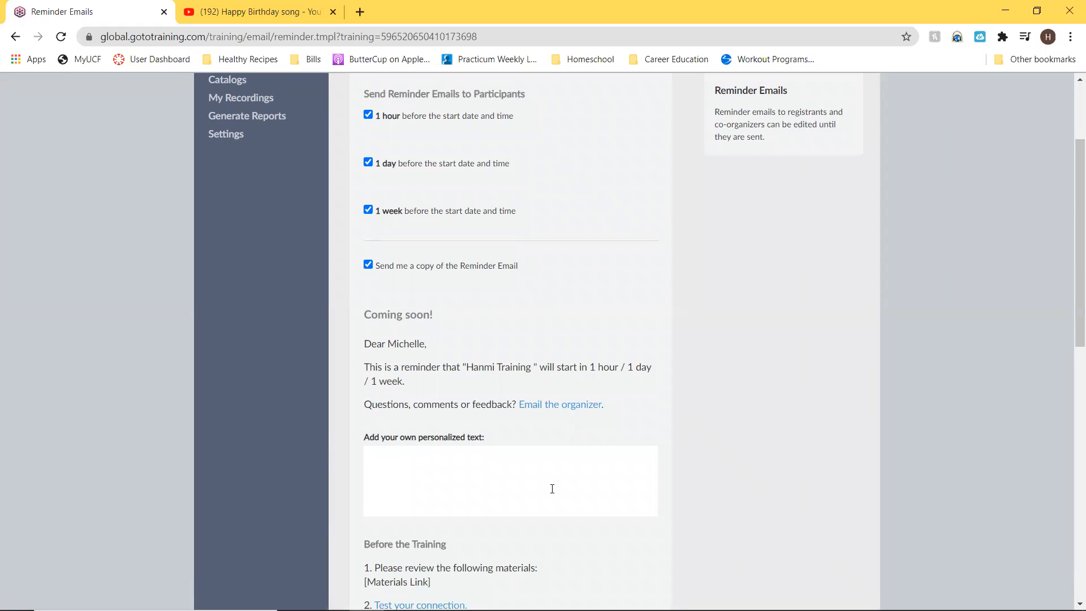
pyautogui.scroll(-3, 494, 490)
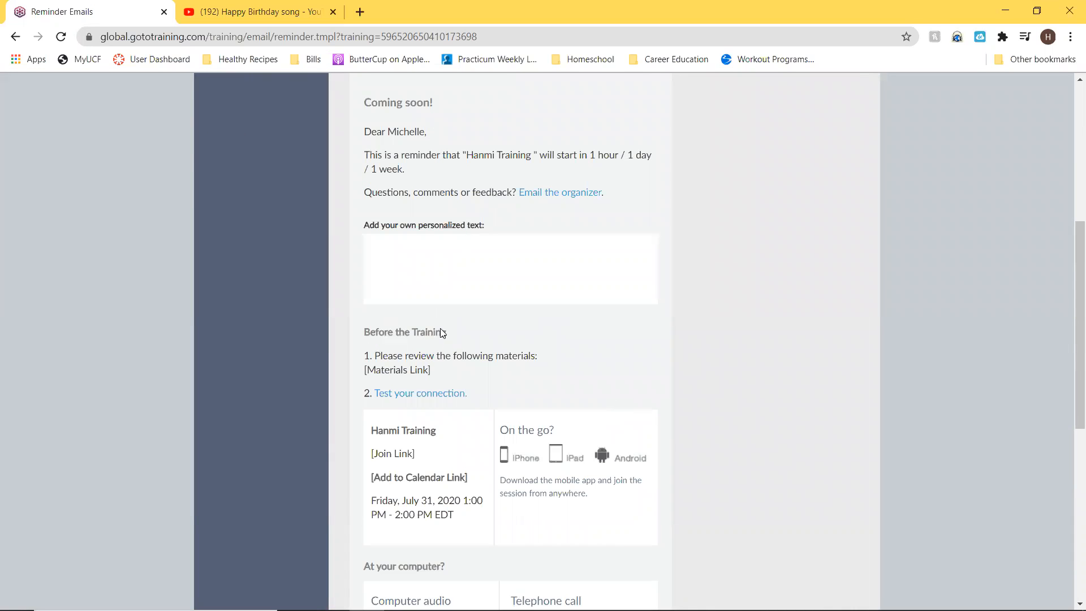
pyautogui.scroll(-6, 442, 333)
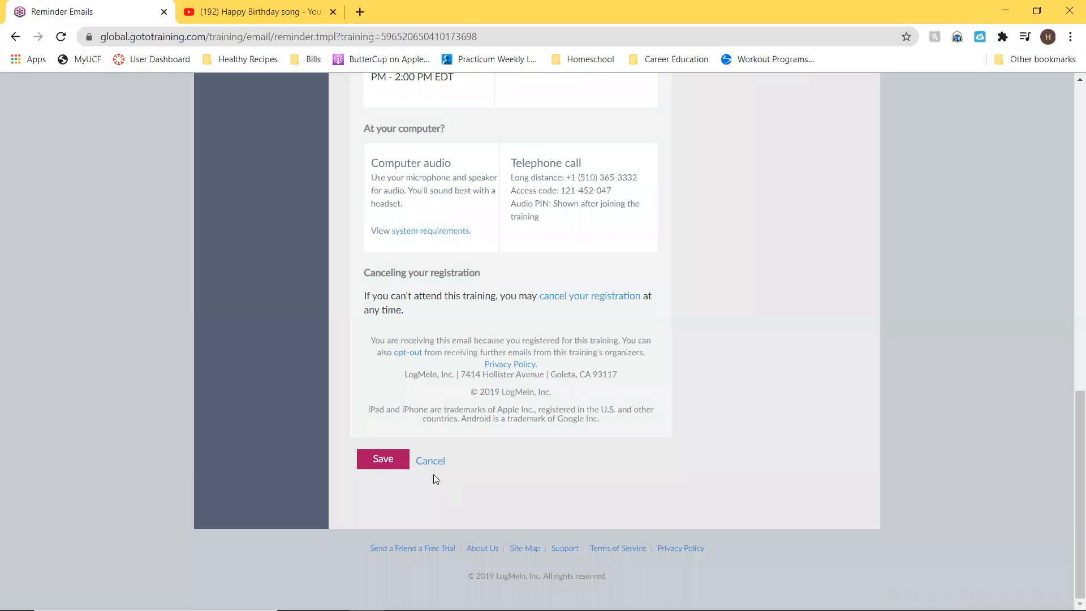
# - Cancel out of the reminder email settings, view the follow-up email option and return to the Manage Training page without saving
pyautogui.click(429, 461)
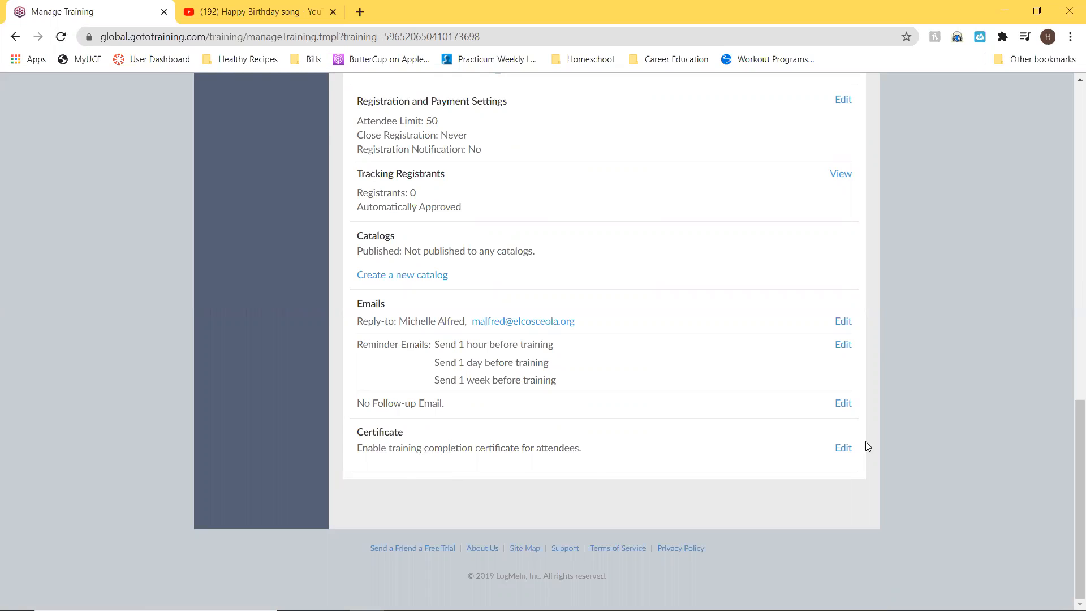
pyautogui.click(842, 449)
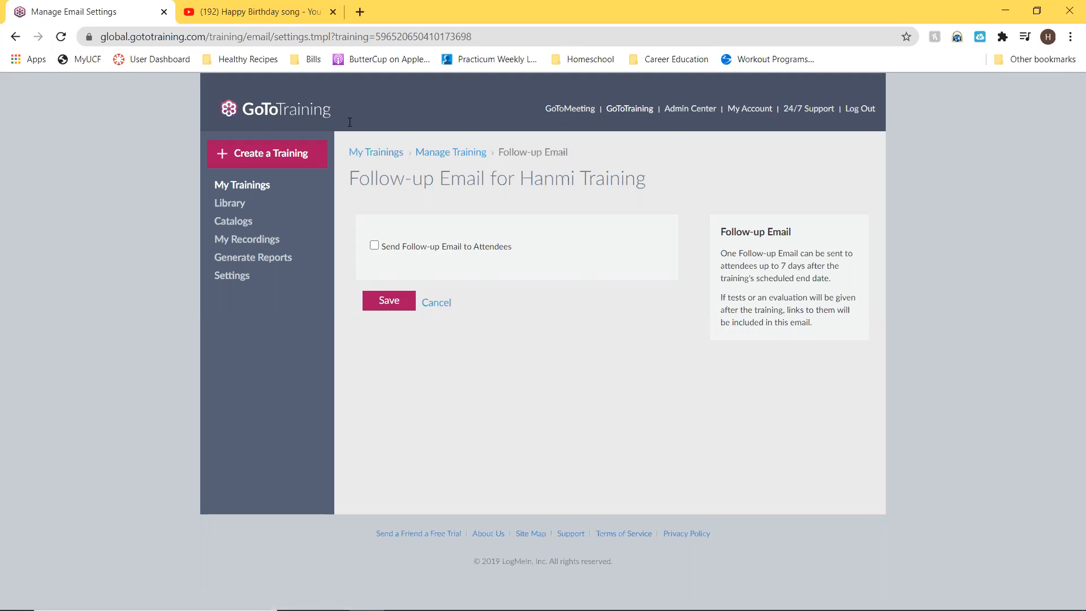
pyautogui.click(477, 154)
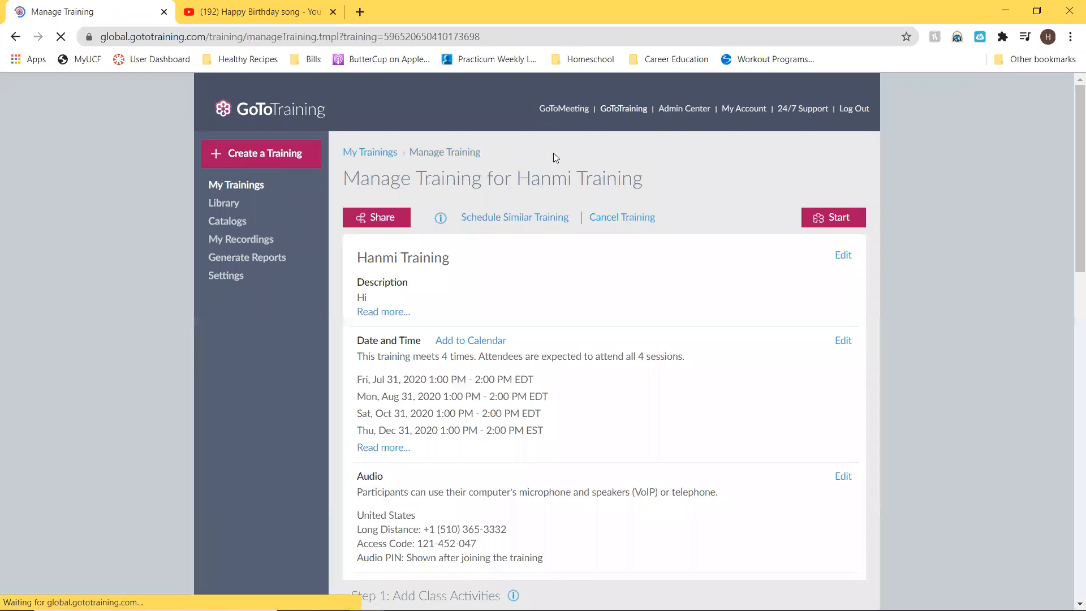
# - Review the full Manage Training page, covering description, dates, audio, class activities, attendee invitations, registration, tracking, catalogs, emails and certificate
pyautogui.scroll(-2, 434, 142)
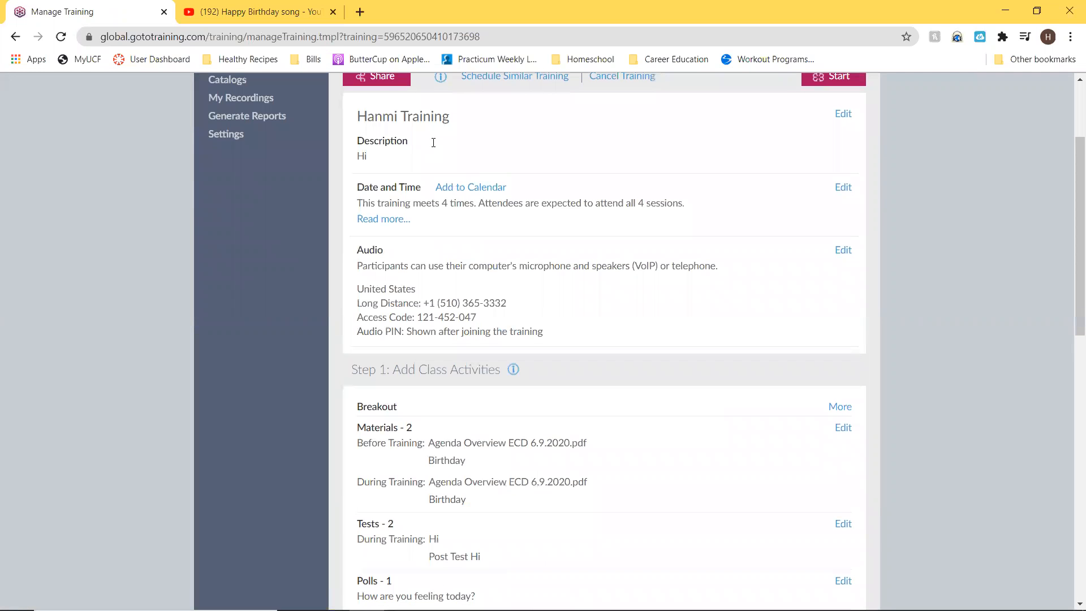
pyautogui.scroll(-5, 627, 463)
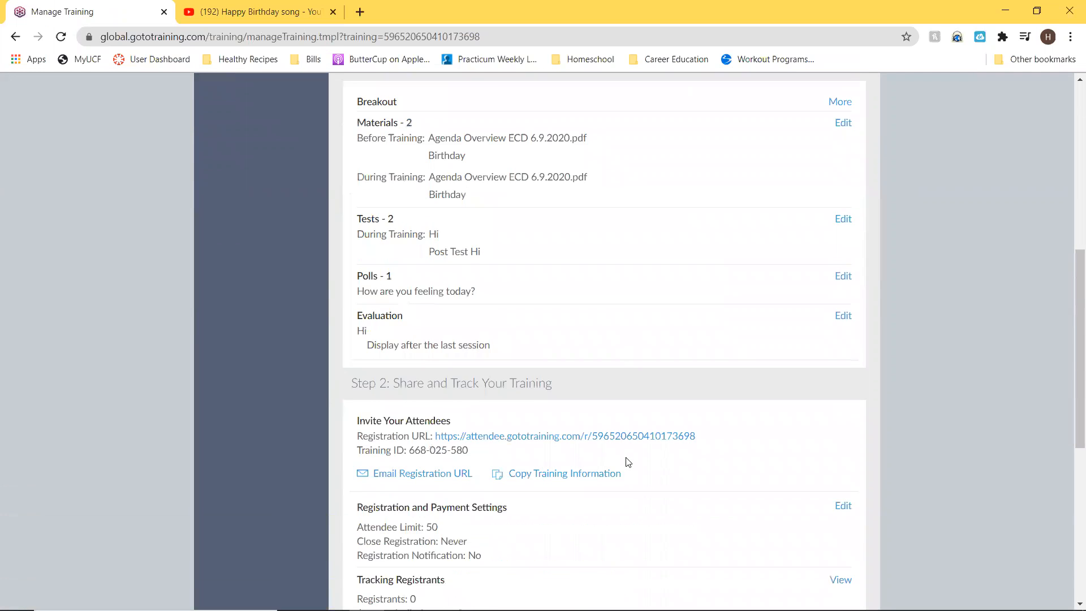
pyautogui.scroll(-5, 627, 464)
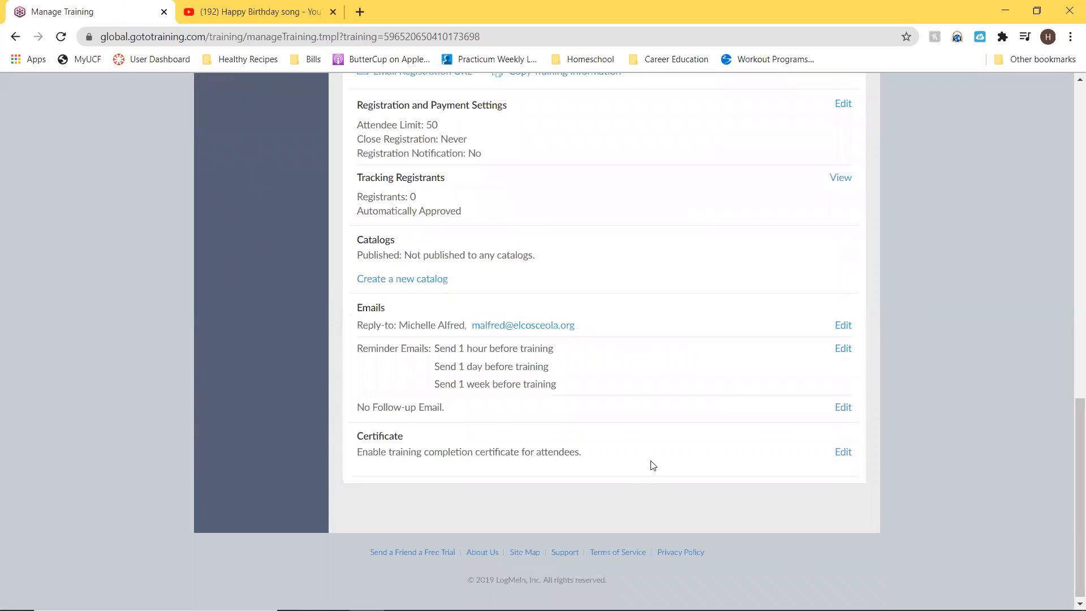
pyautogui.scroll(5, 651, 465)
pyautogui.scroll(5, 653, 467)
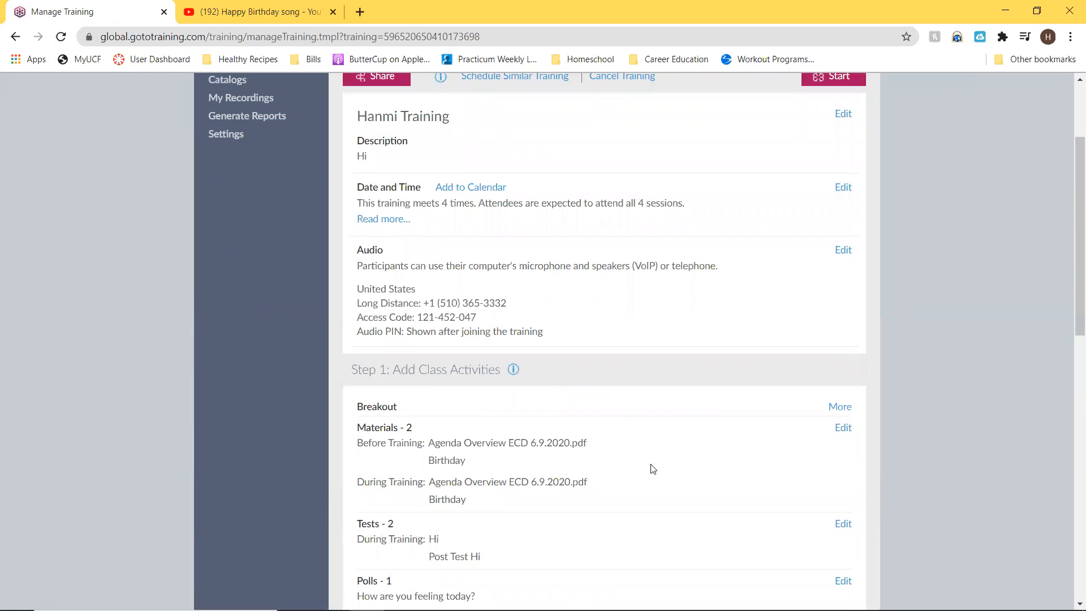
pyautogui.scroll(-1, 528, 376)
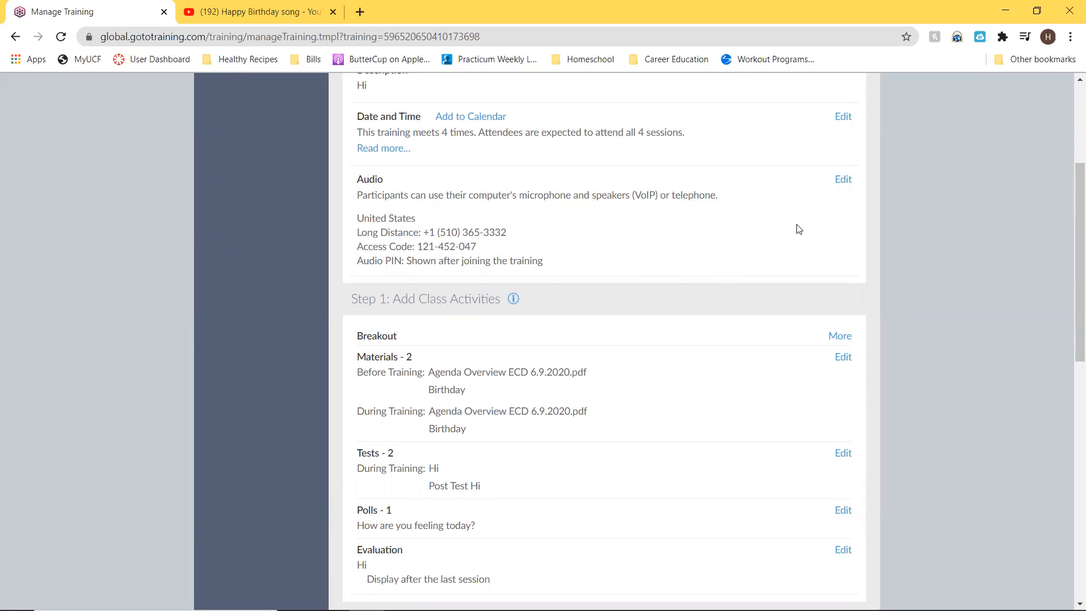
pyautogui.scroll(-1, 893, 274)
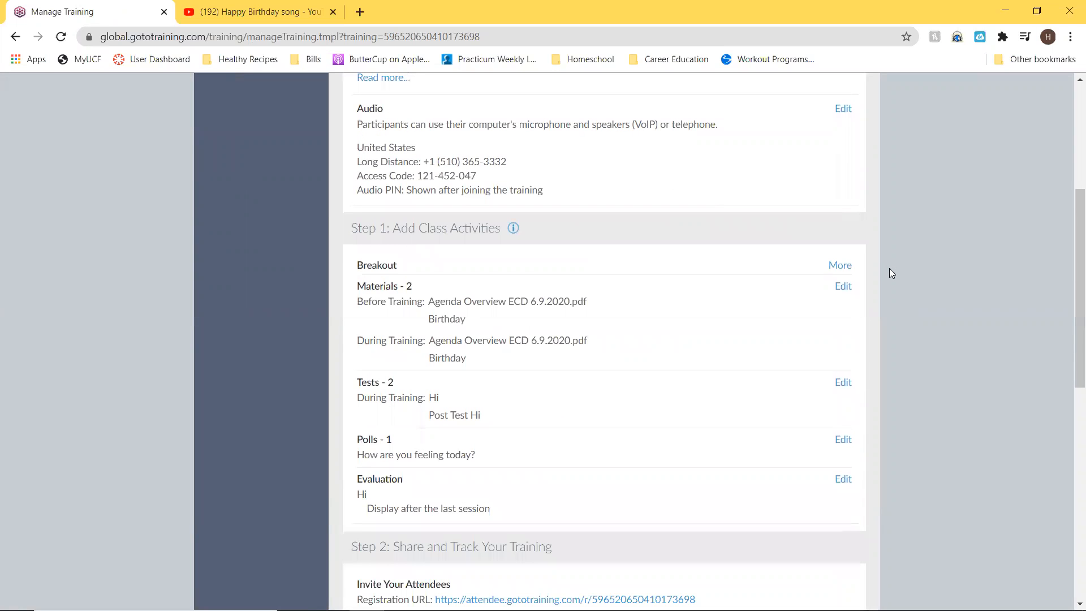
pyautogui.scroll(-2, 881, 283)
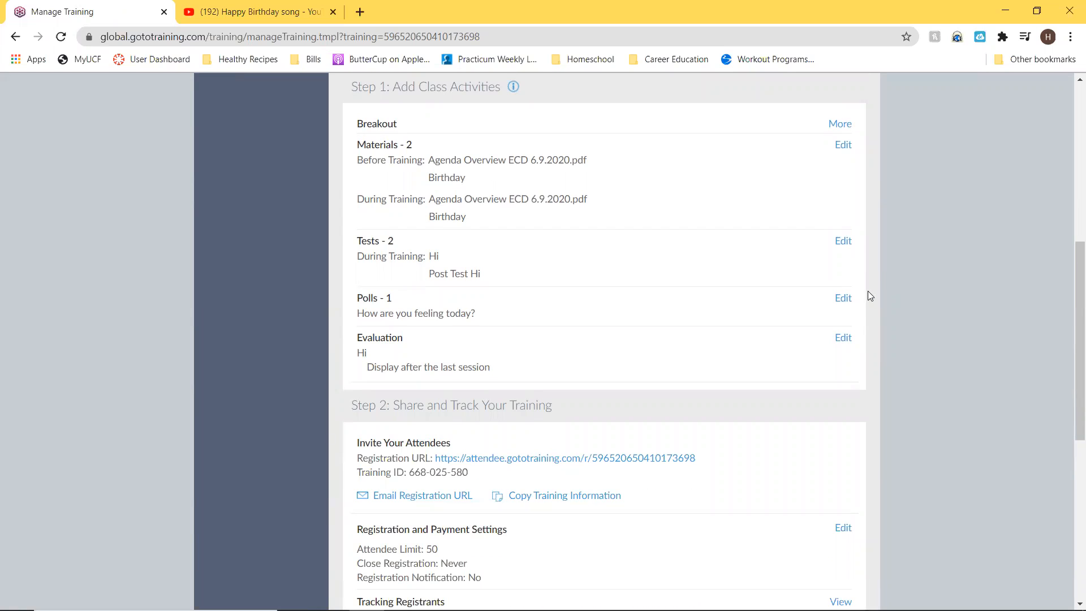
pyautogui.scroll(4, 860, 283)
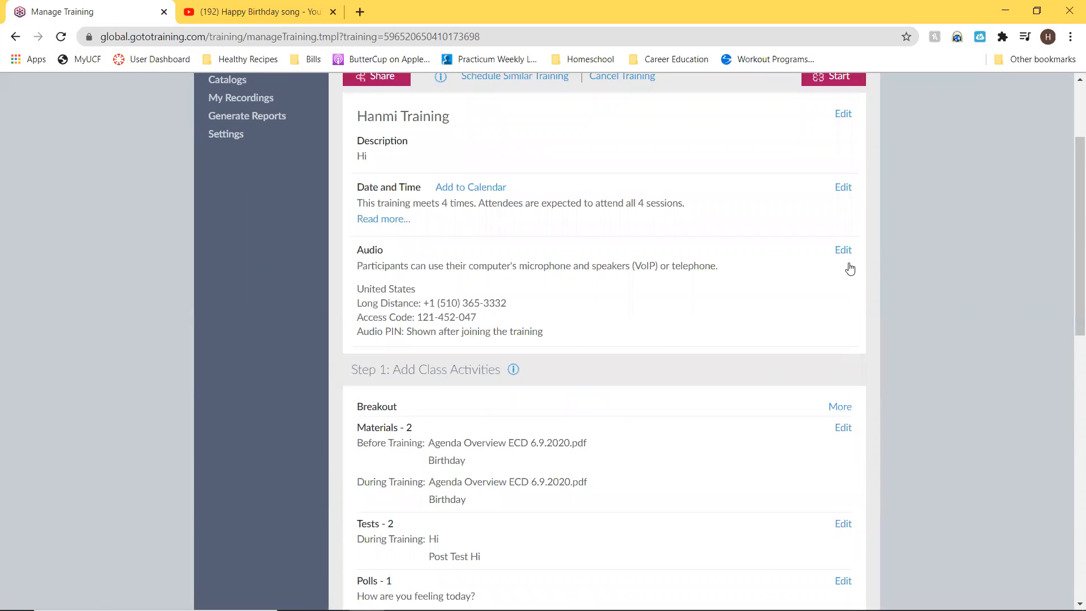
pyautogui.scroll(2, 848, 266)
pyautogui.scroll(-3, 841, 266)
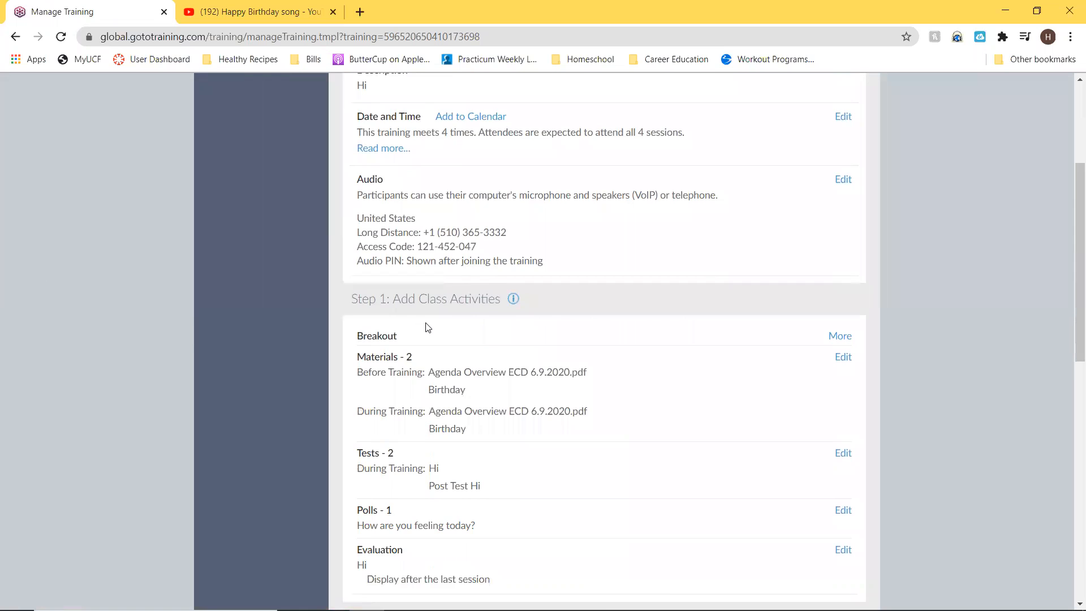
pyautogui.scroll(-7, 427, 328)
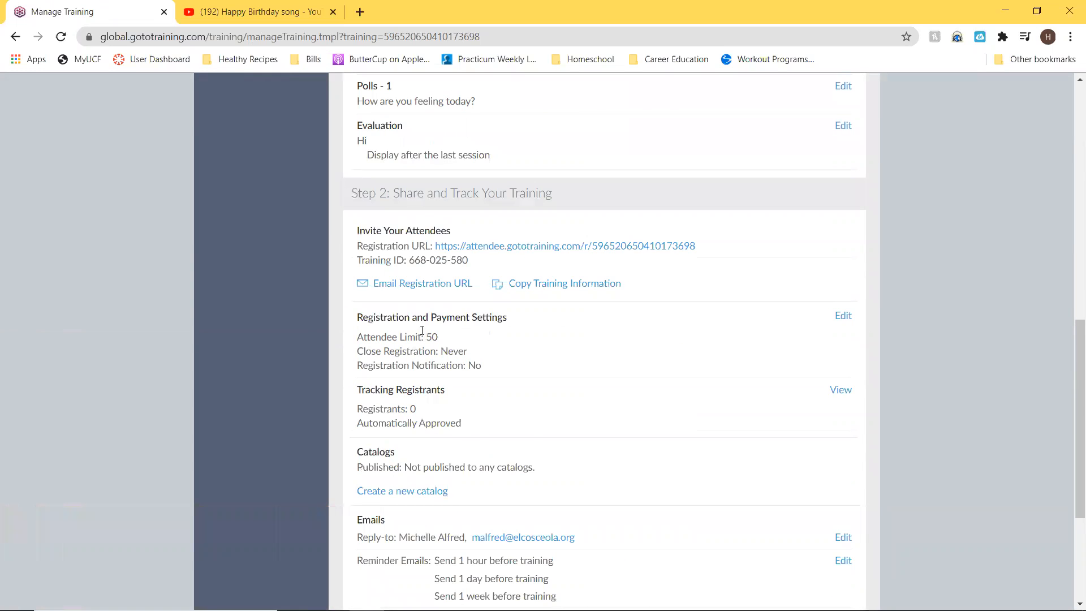
pyautogui.scroll(-4, 420, 334)
pyautogui.scroll(4, 382, 356)
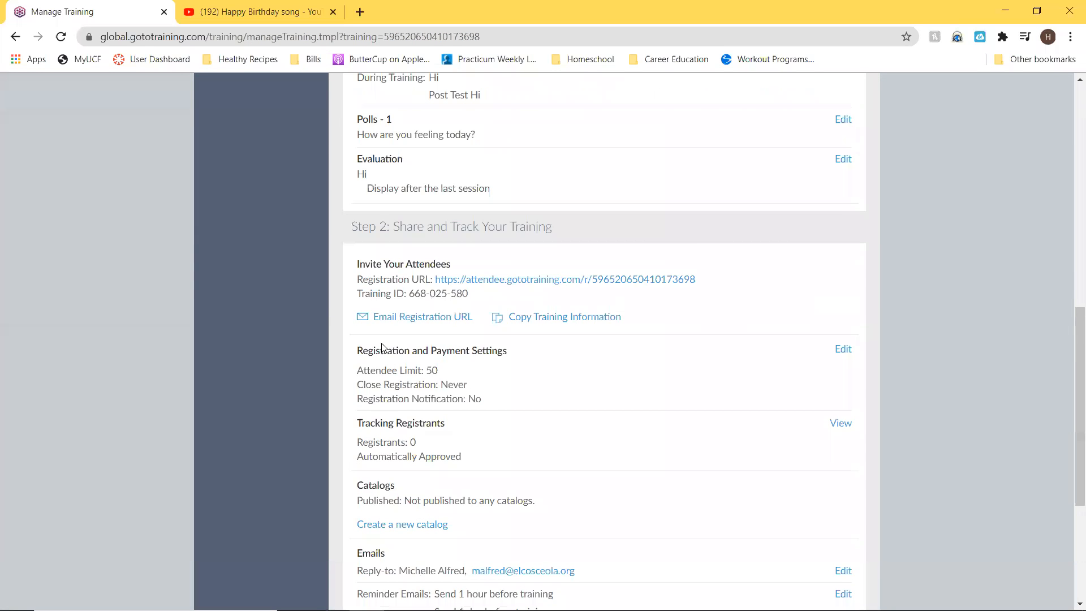
pyautogui.scroll(10, 382, 348)
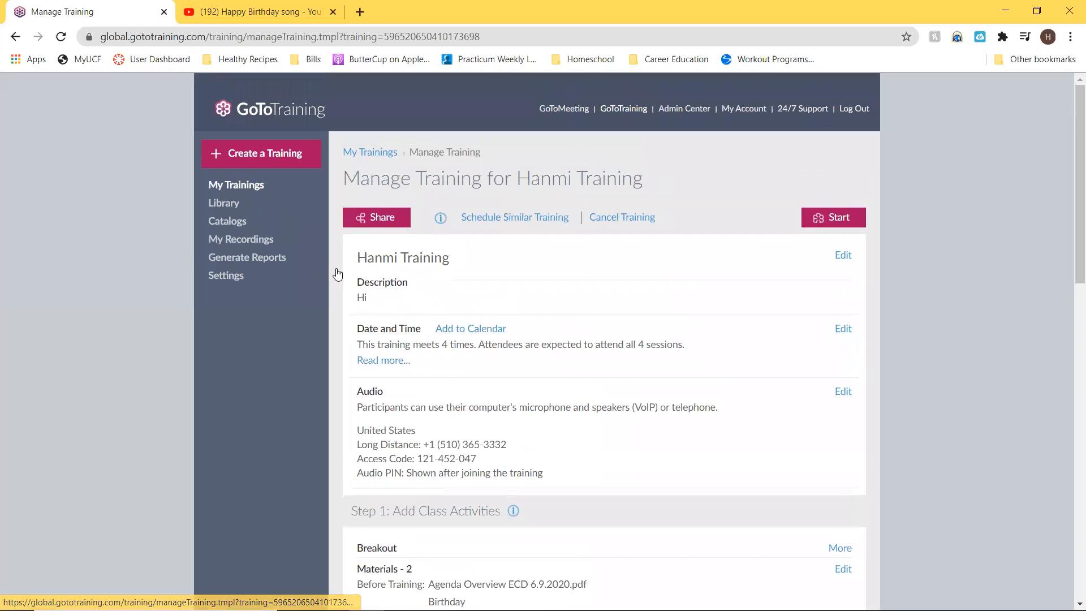